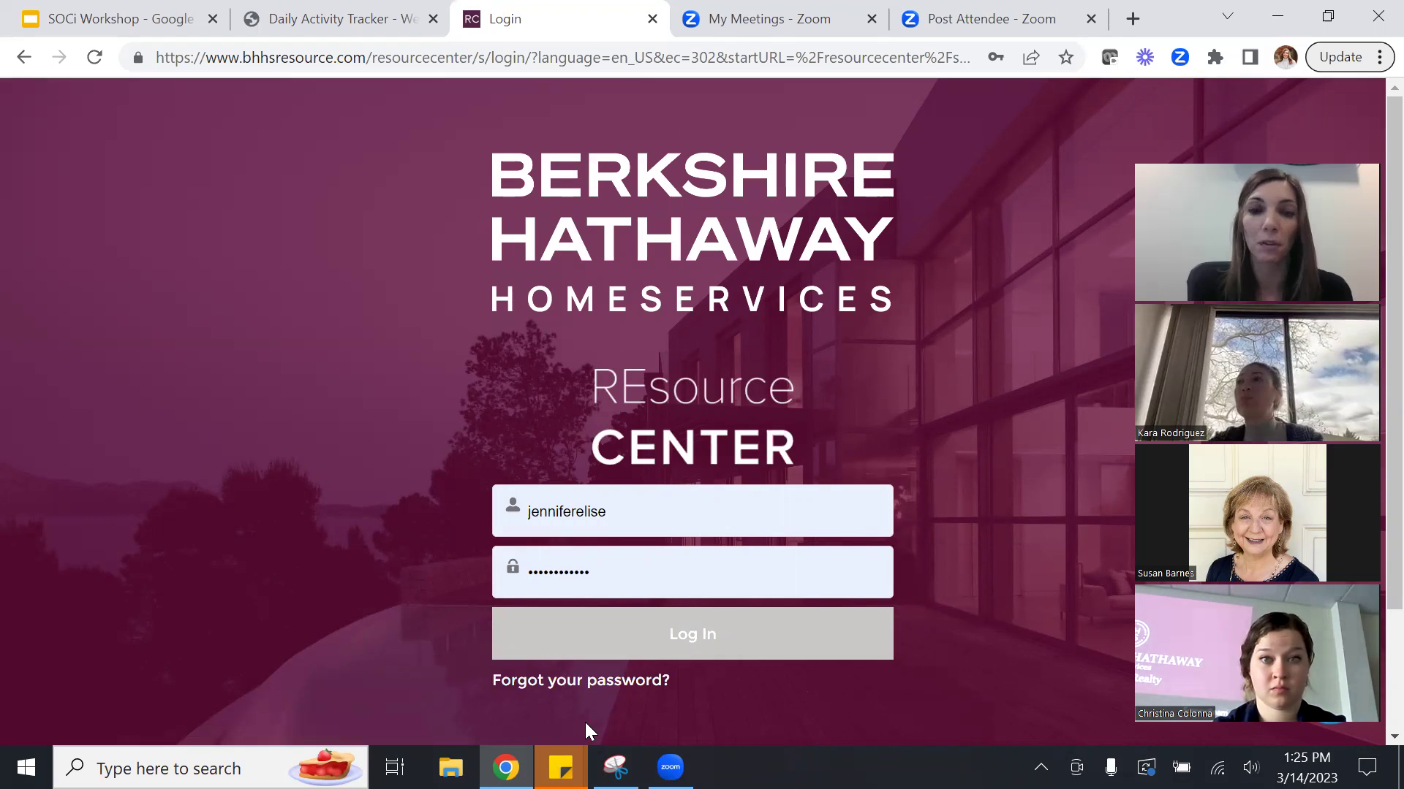
Sign in to the BHHS REsource Center and launch SOCi from the Social Media REsource page.
left_click(712, 630)
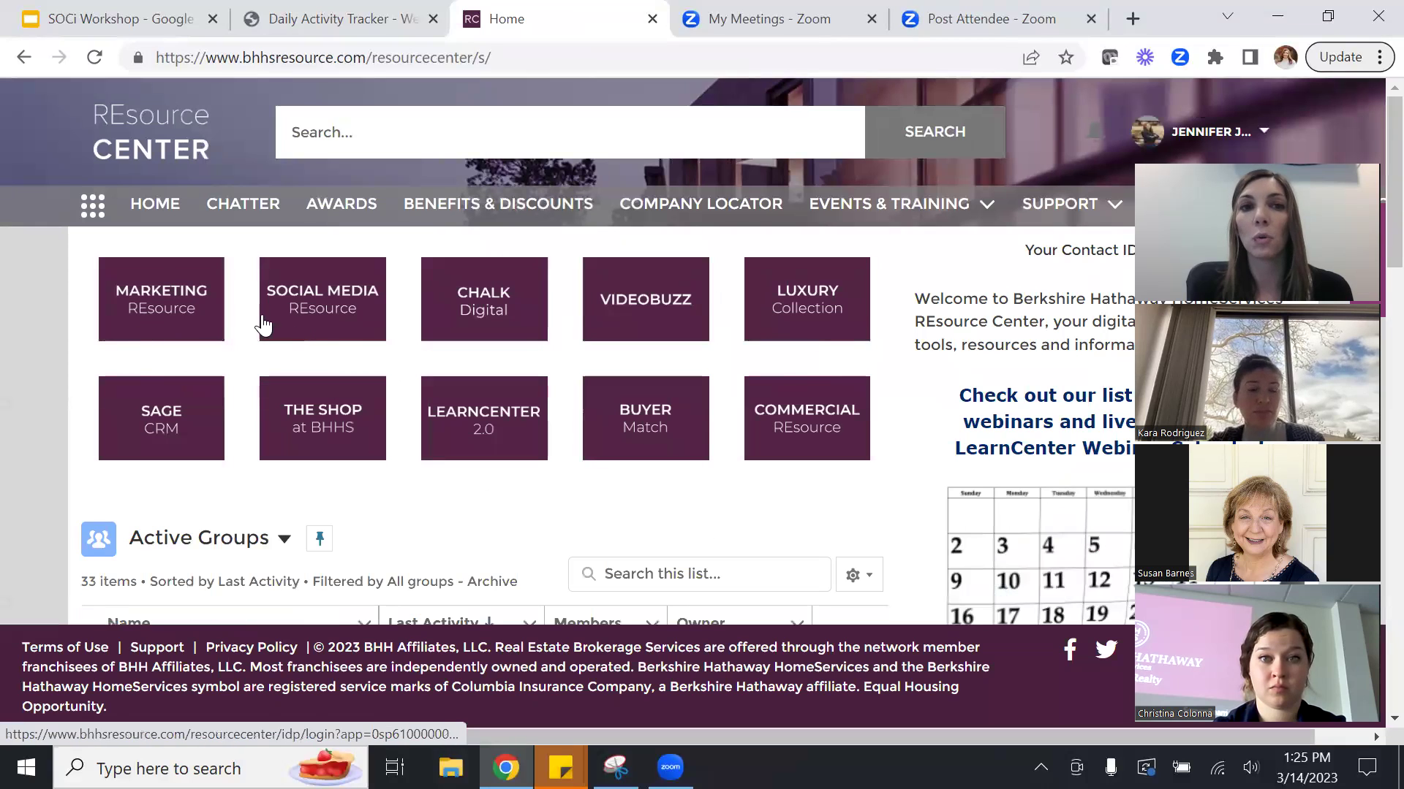
left_click(321, 301)
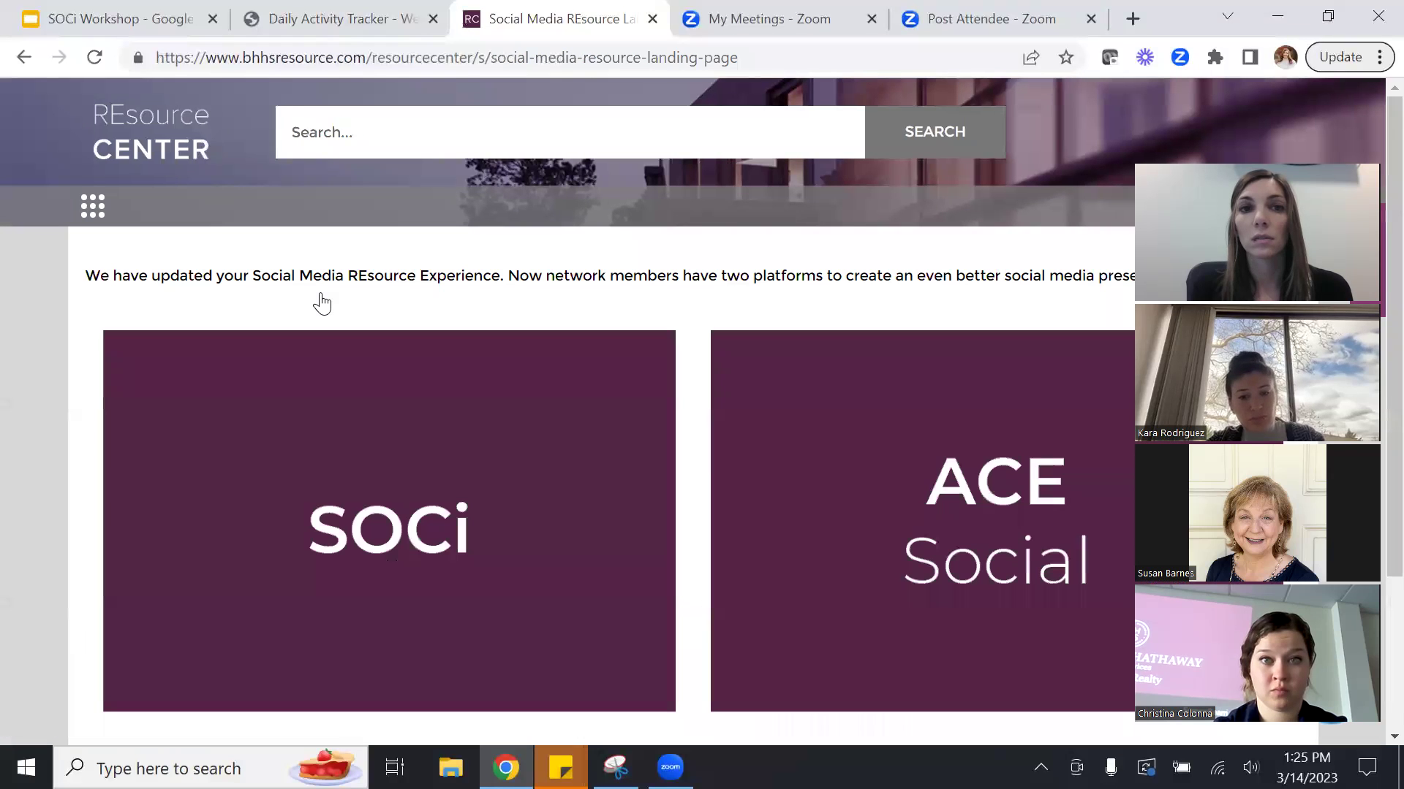
left_click(409, 505)
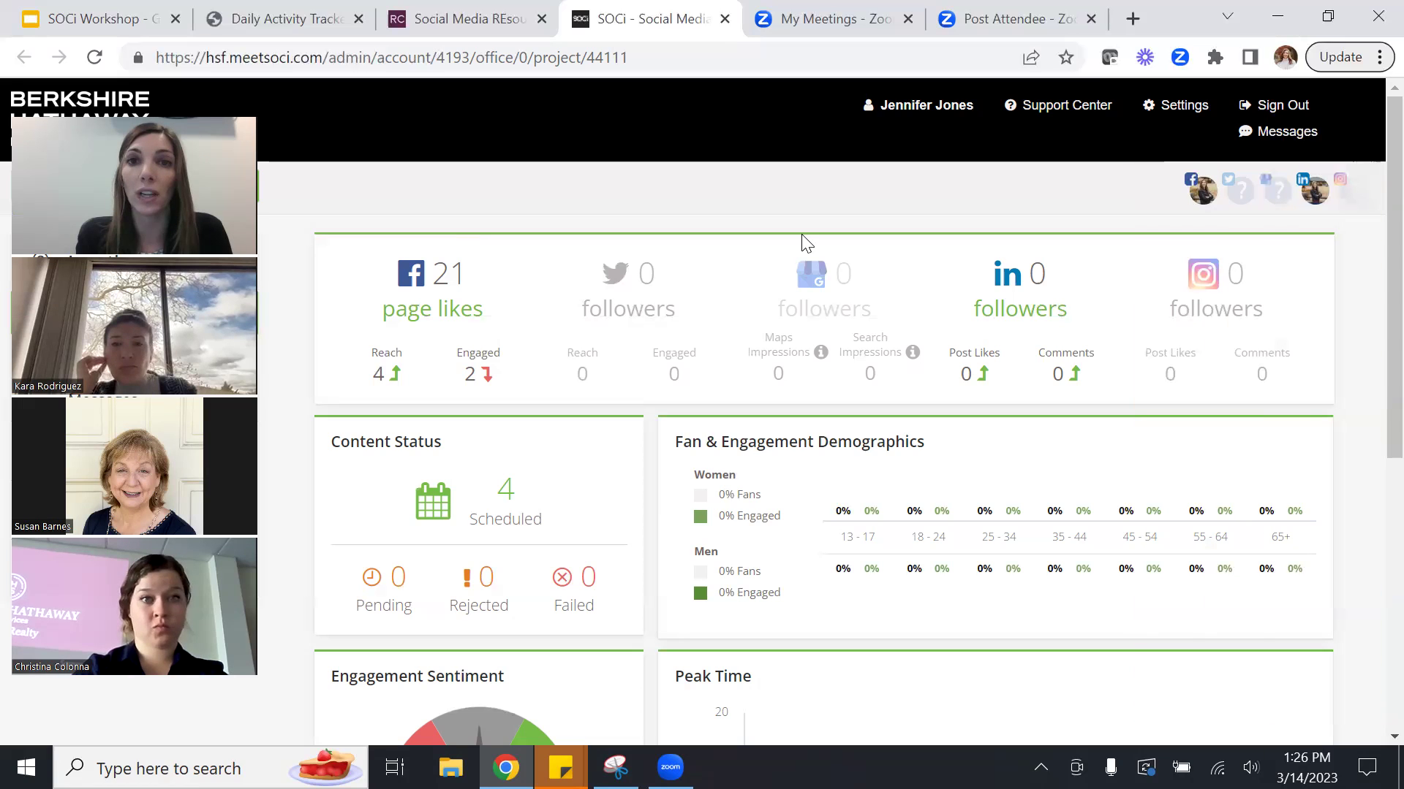
mouse_move(1268, 198)
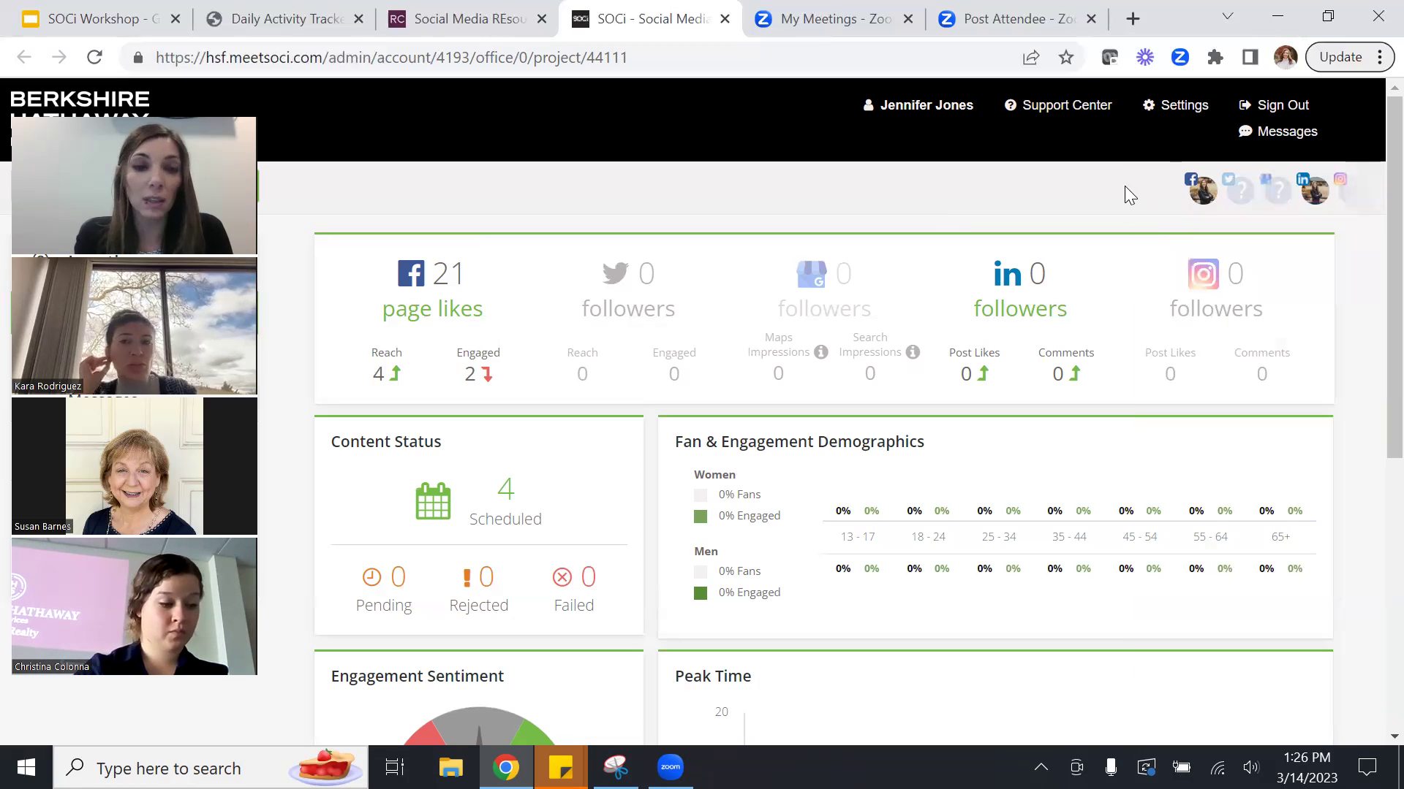
mouse_move(1203, 193)
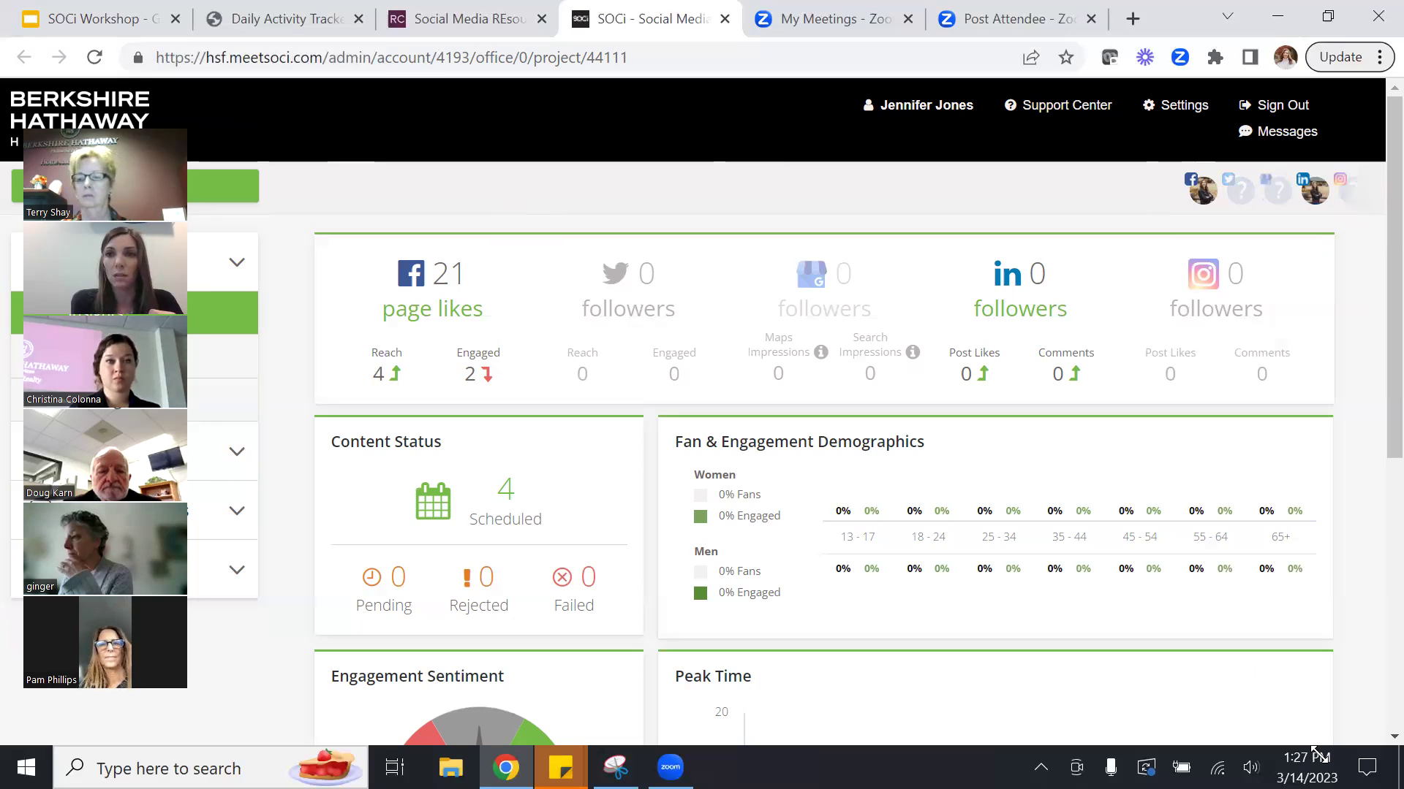
scroll(1372, 406, "down", 4)
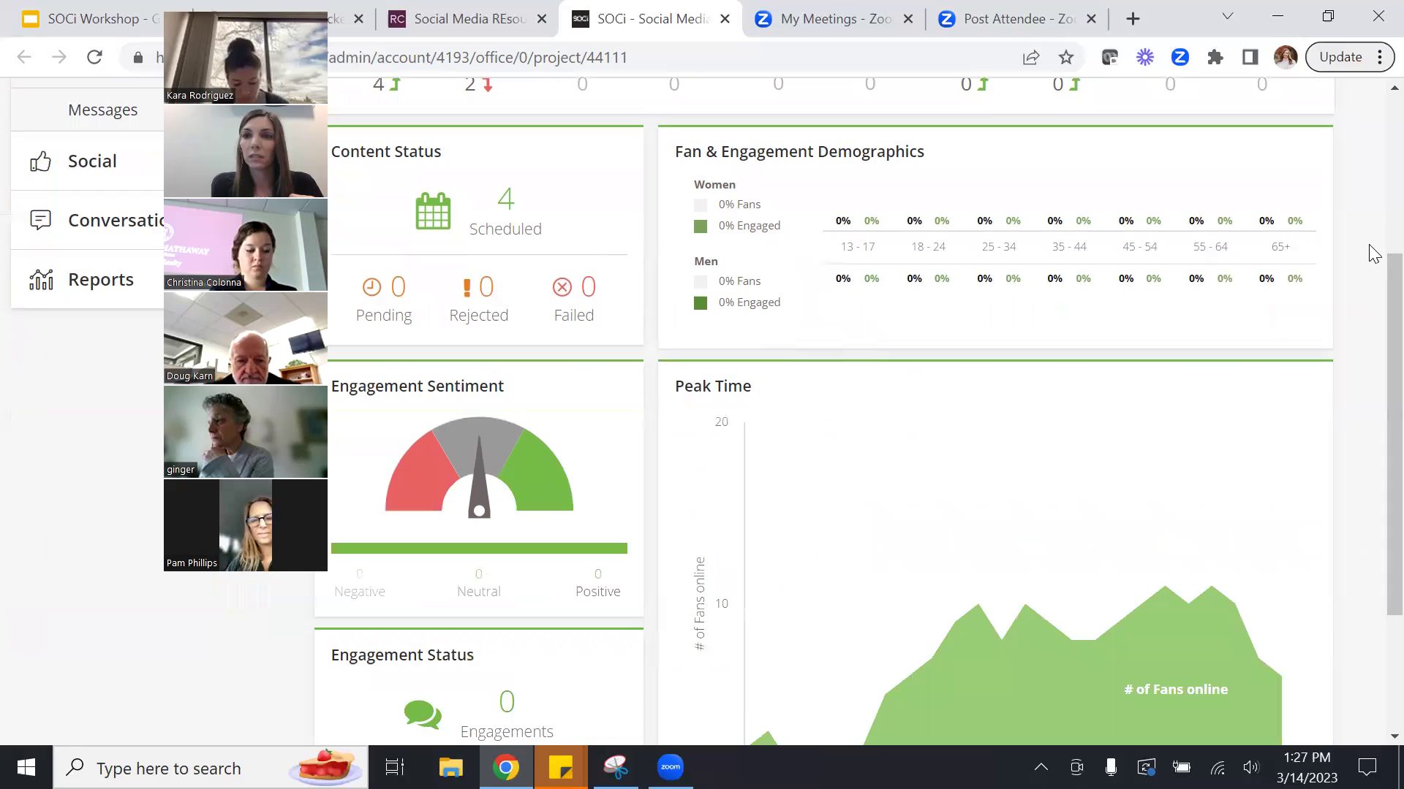
scroll(1373, 252, "down", 3)
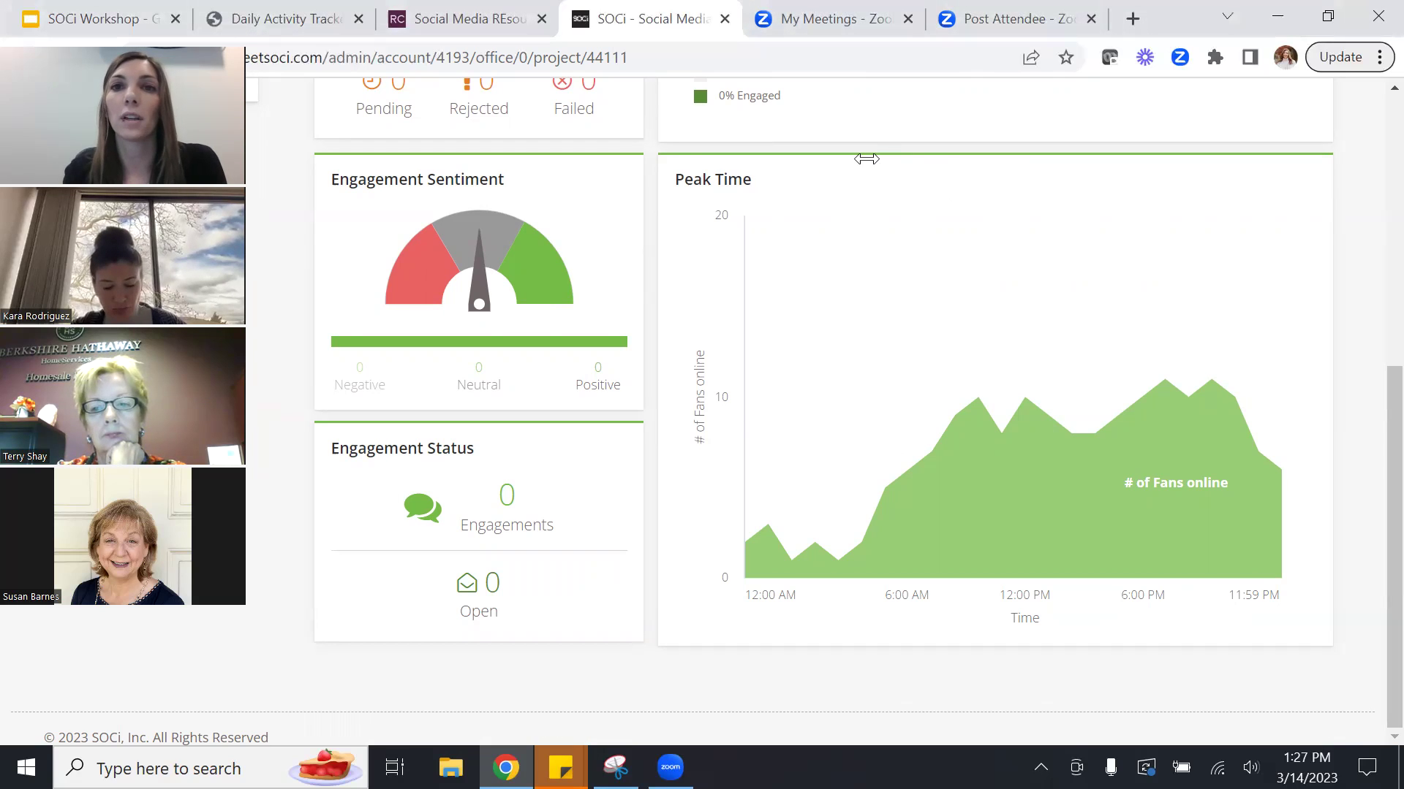
left_click_drag(1393, 372, 1393, 131)
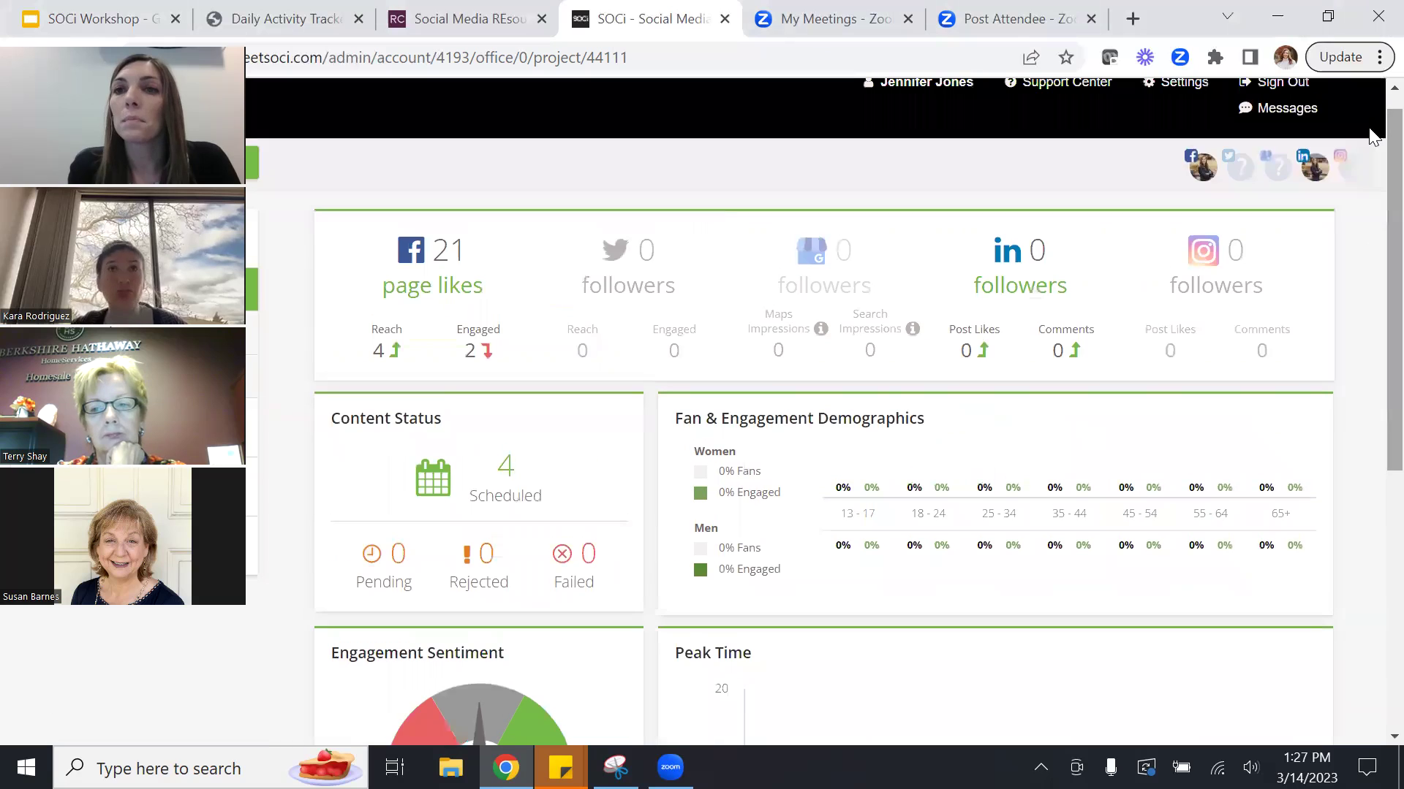
mouse_move(1202, 179)
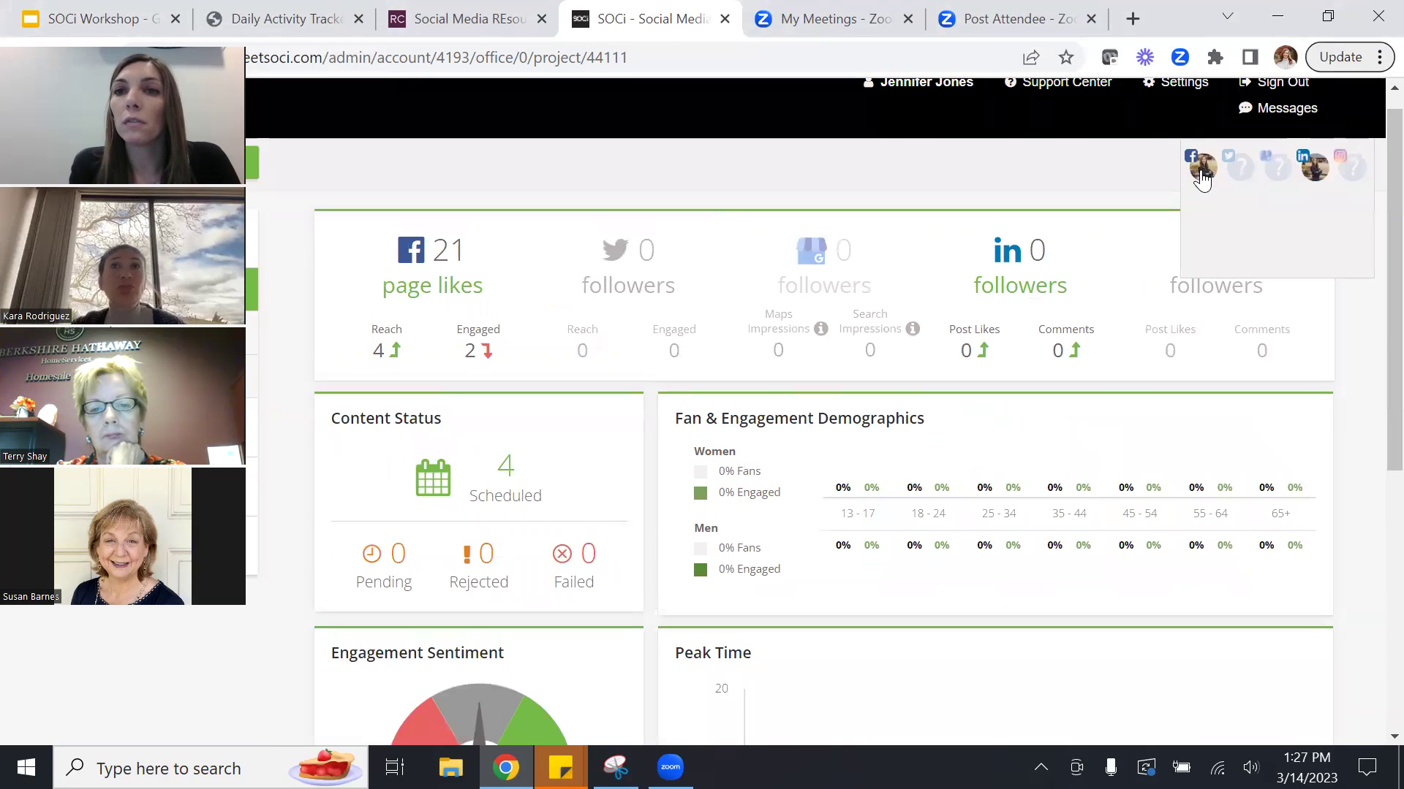
left_click(1241, 183)
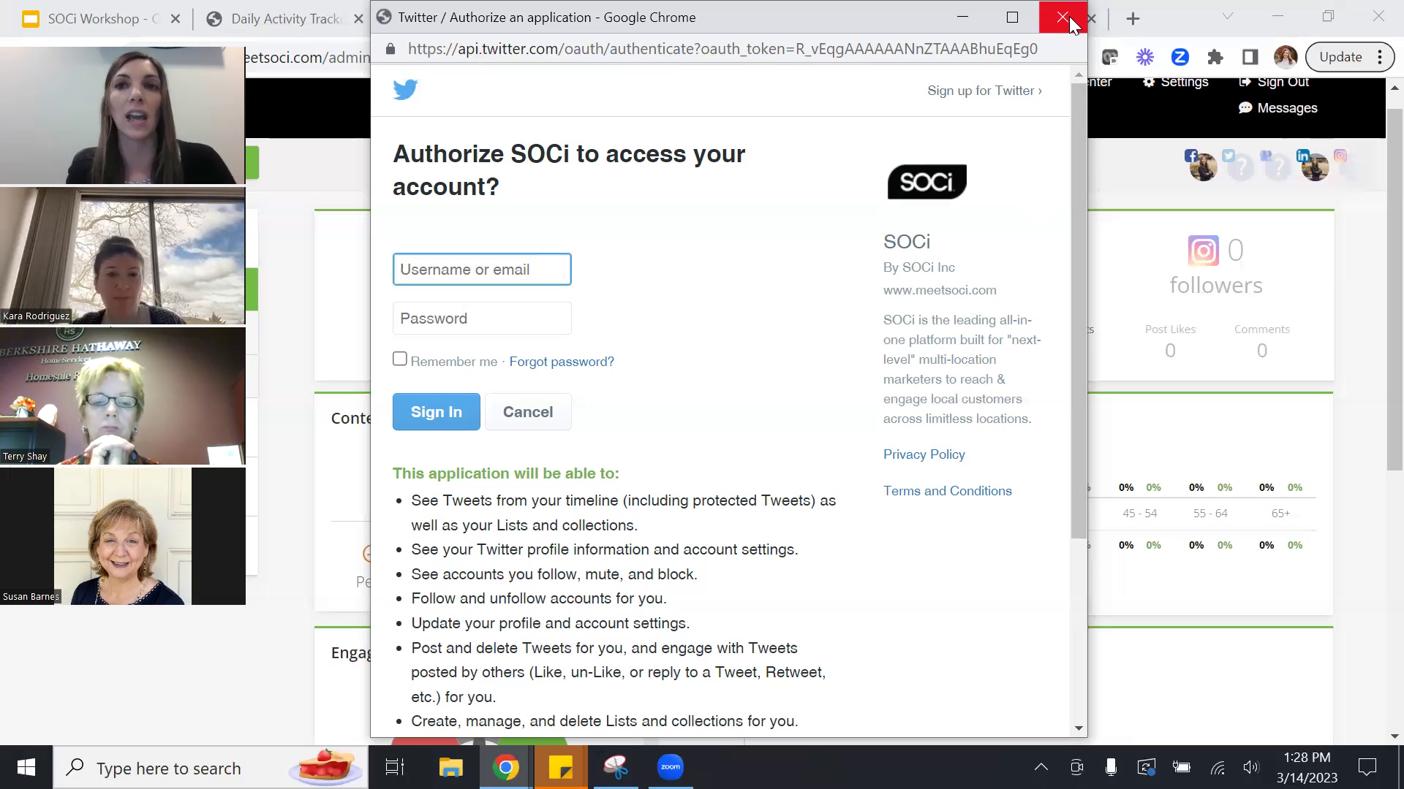
left_click(1068, 22)
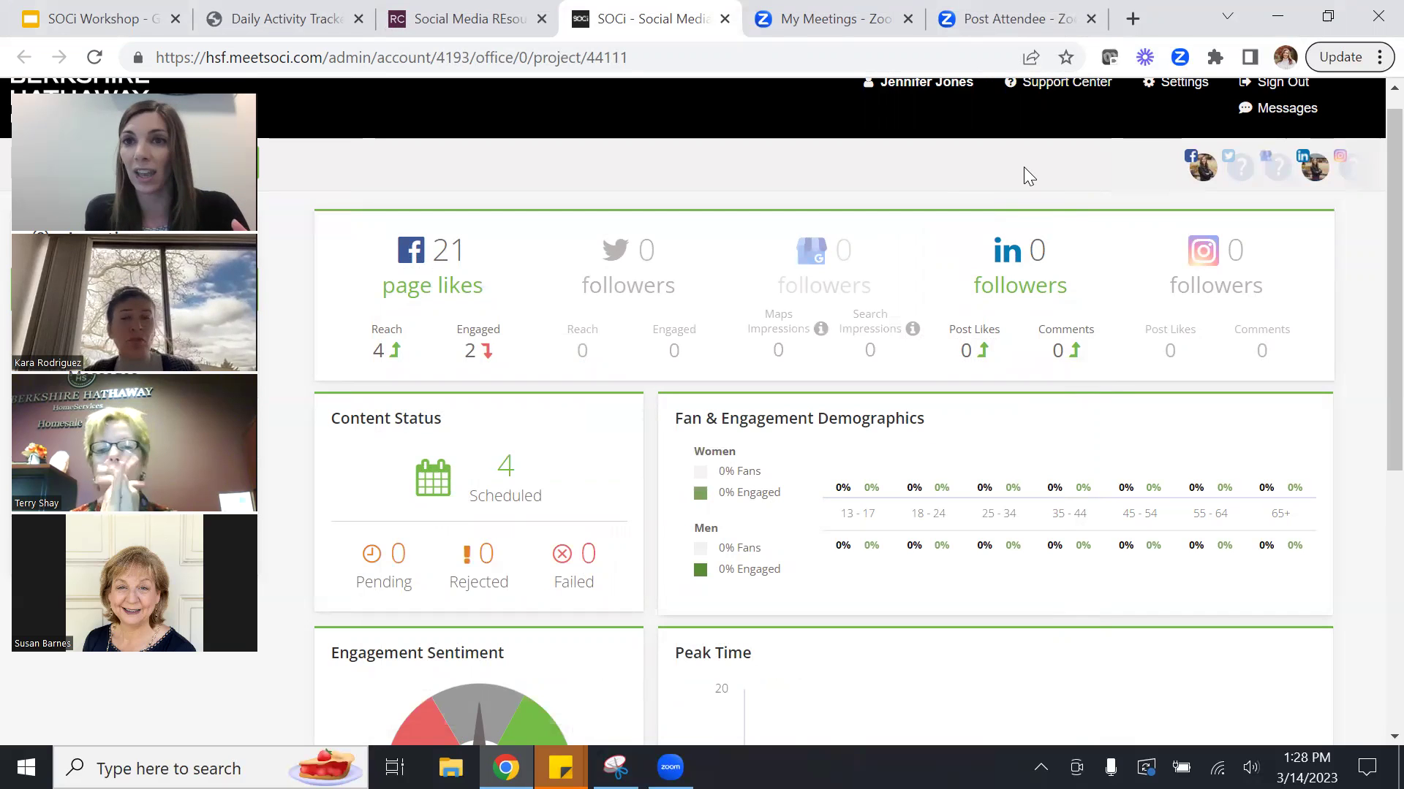
left_click(1202, 172)
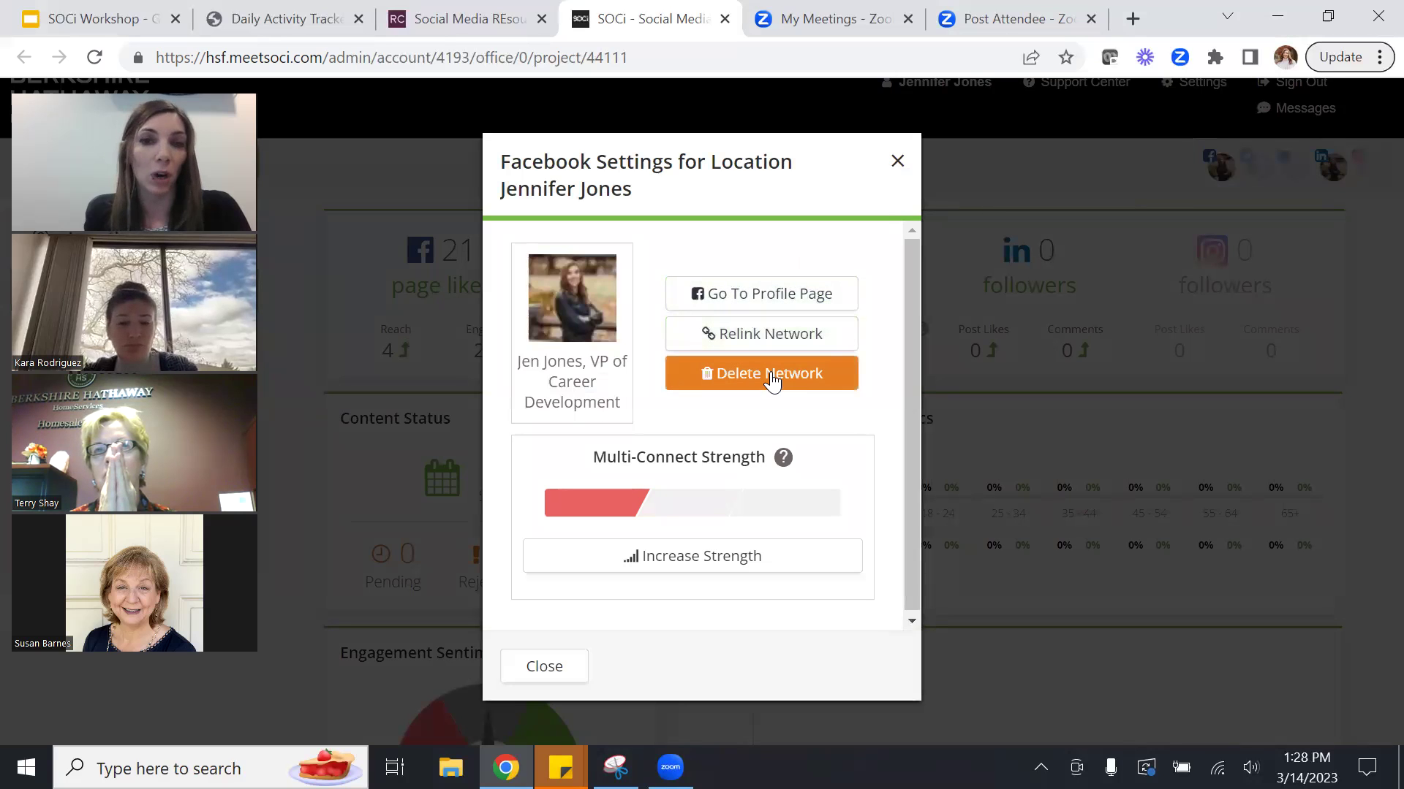
left_click(901, 167)
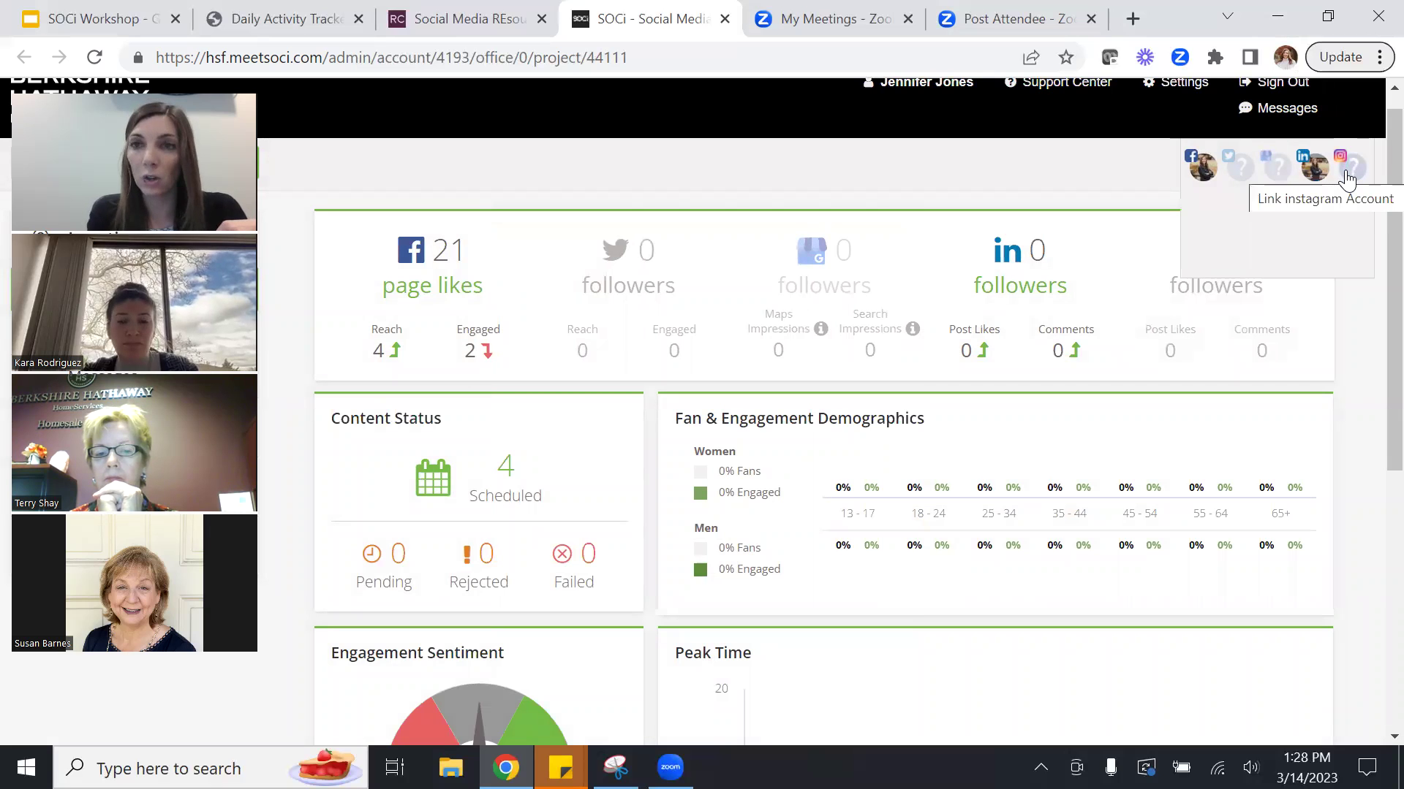
left_click(1347, 177)
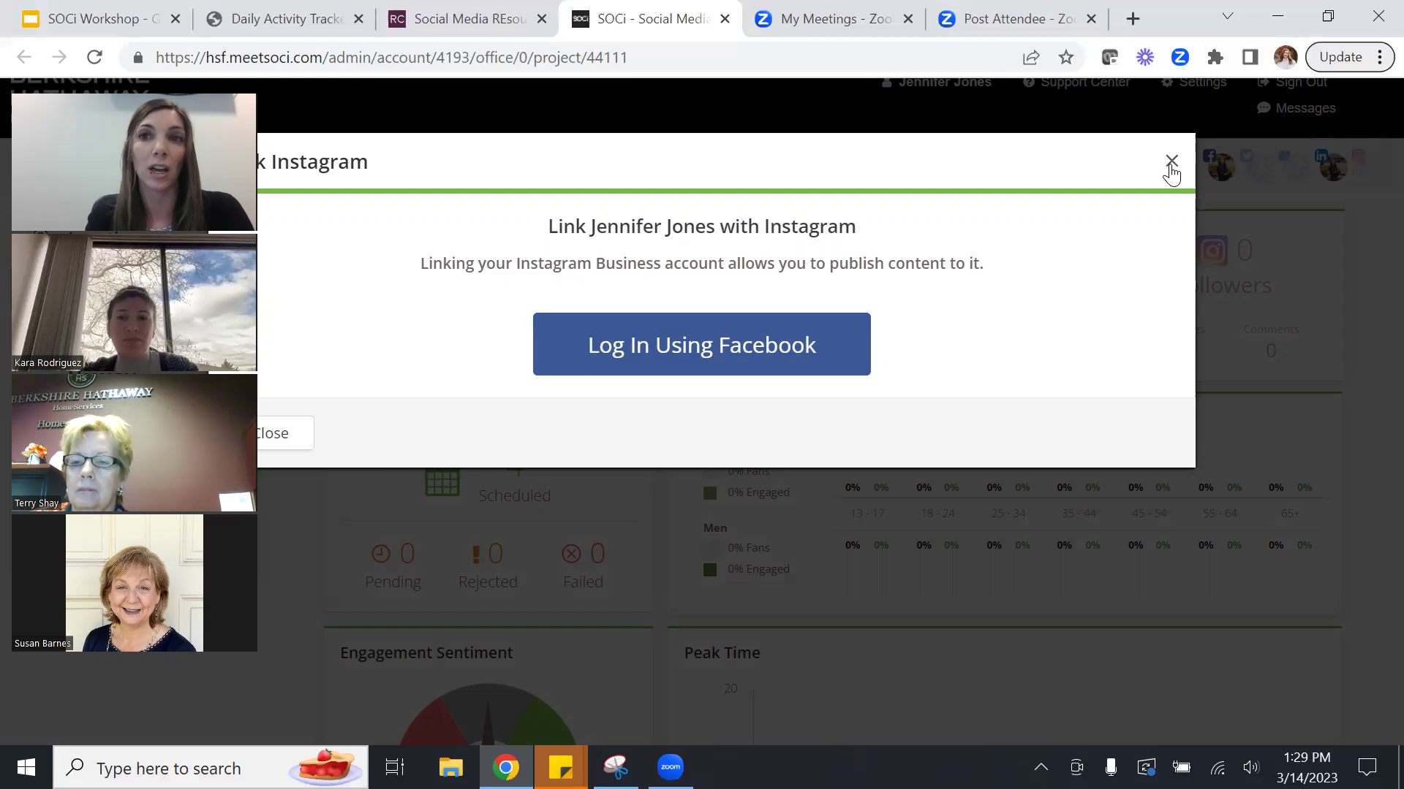
left_click(1174, 162)
left_click(1356, 182)
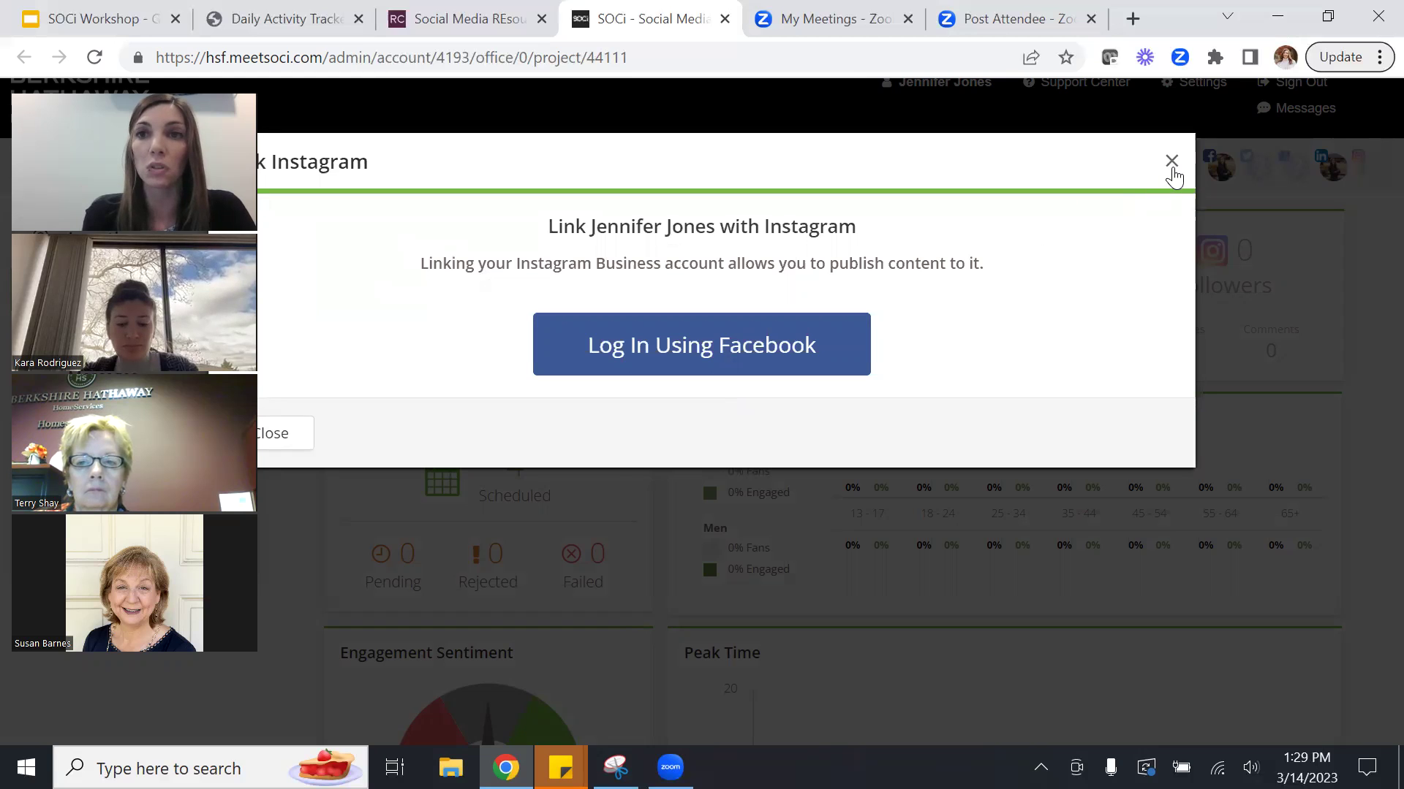
left_click(1172, 162)
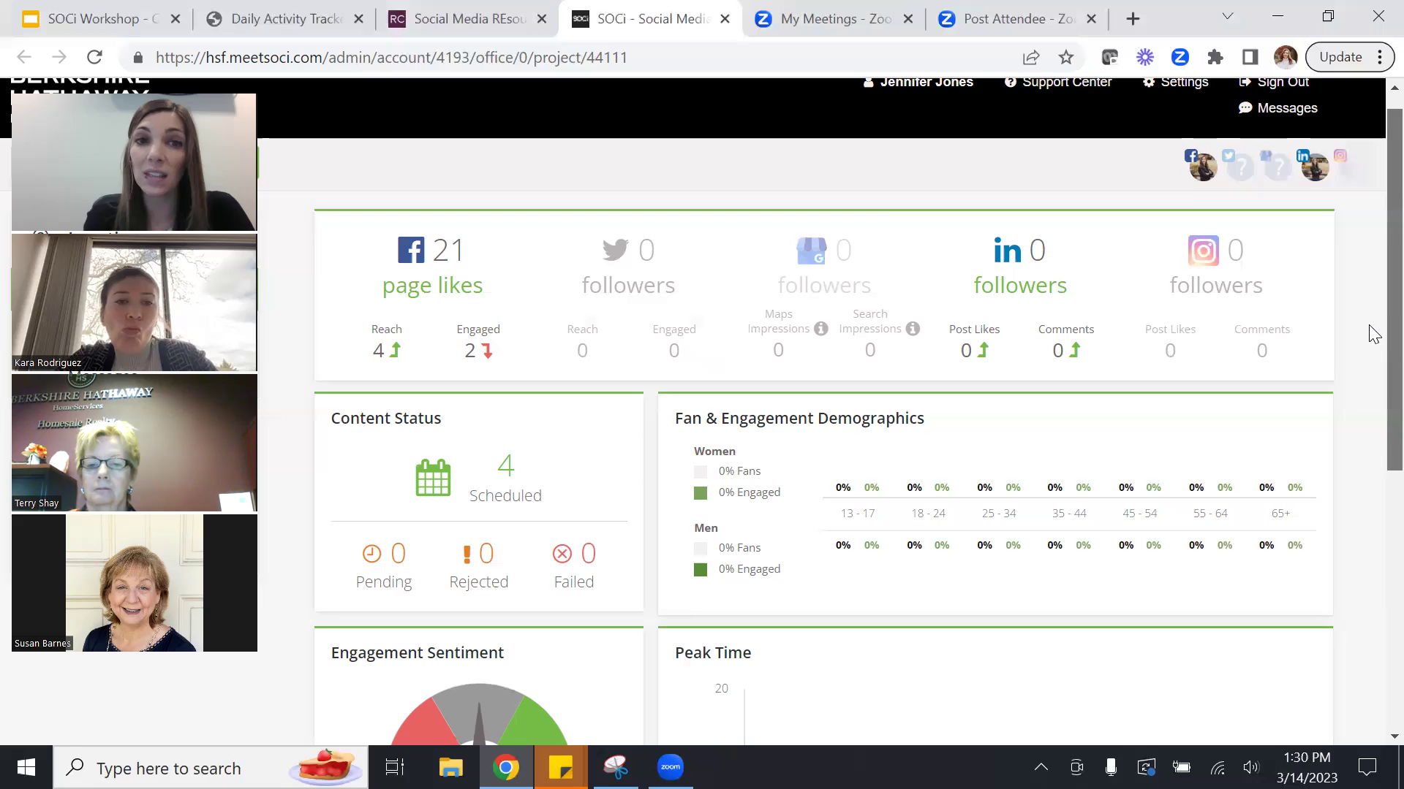
Look over the SOCi Insights dashboard, then go to Social > Scheduler to view the March calendar.
scroll(1373, 335, "down", 4)
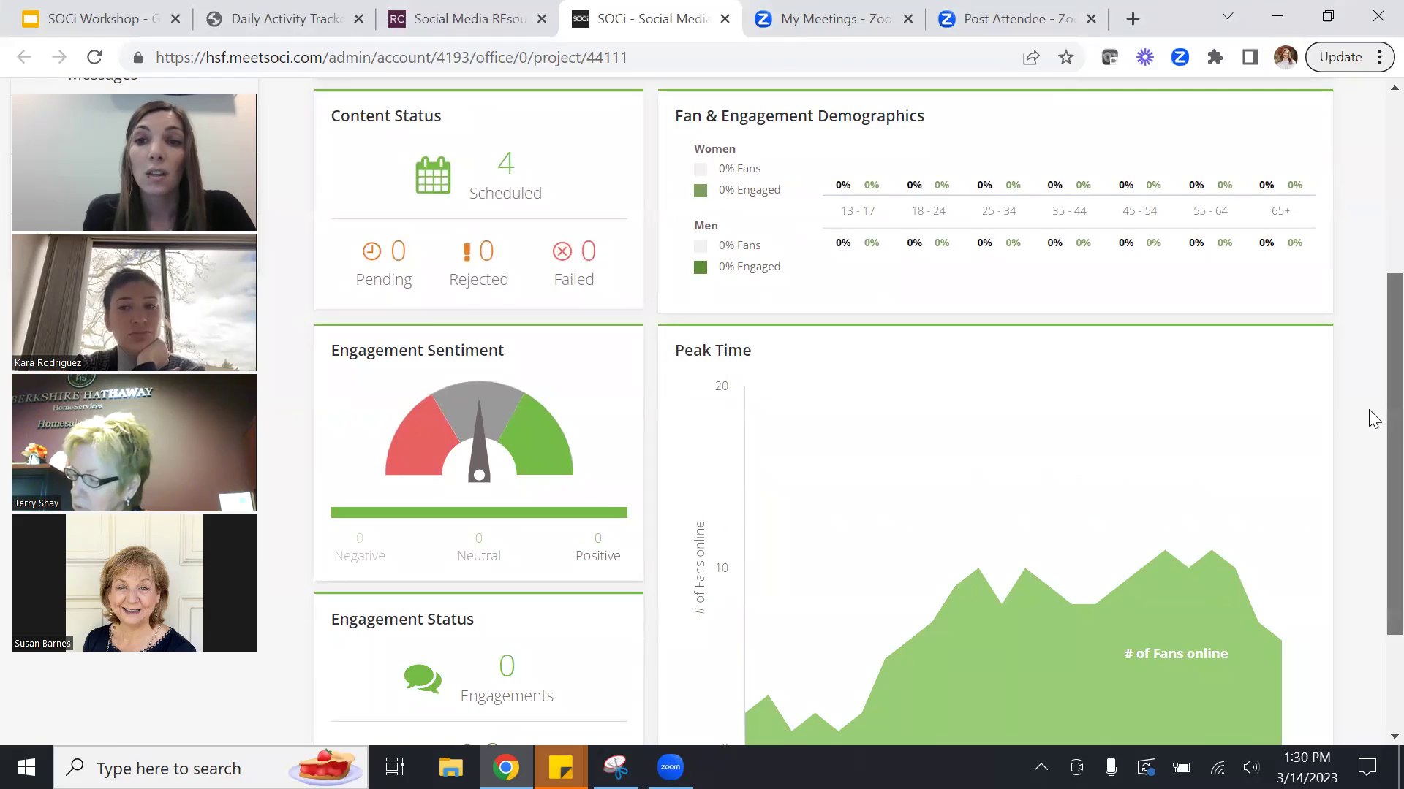
scroll(1374, 418, "down", 2)
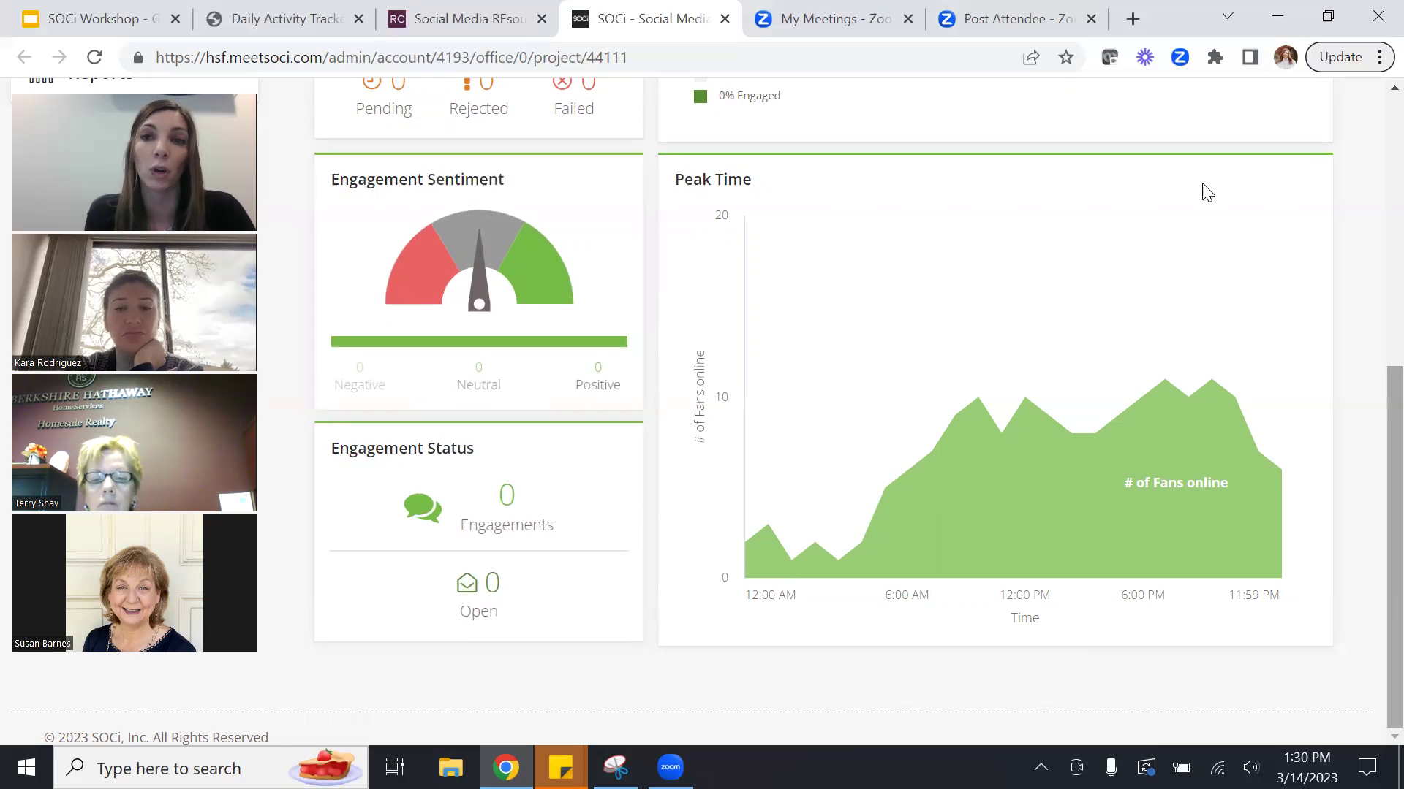
left_click_drag(1394, 548, 1394, 279)
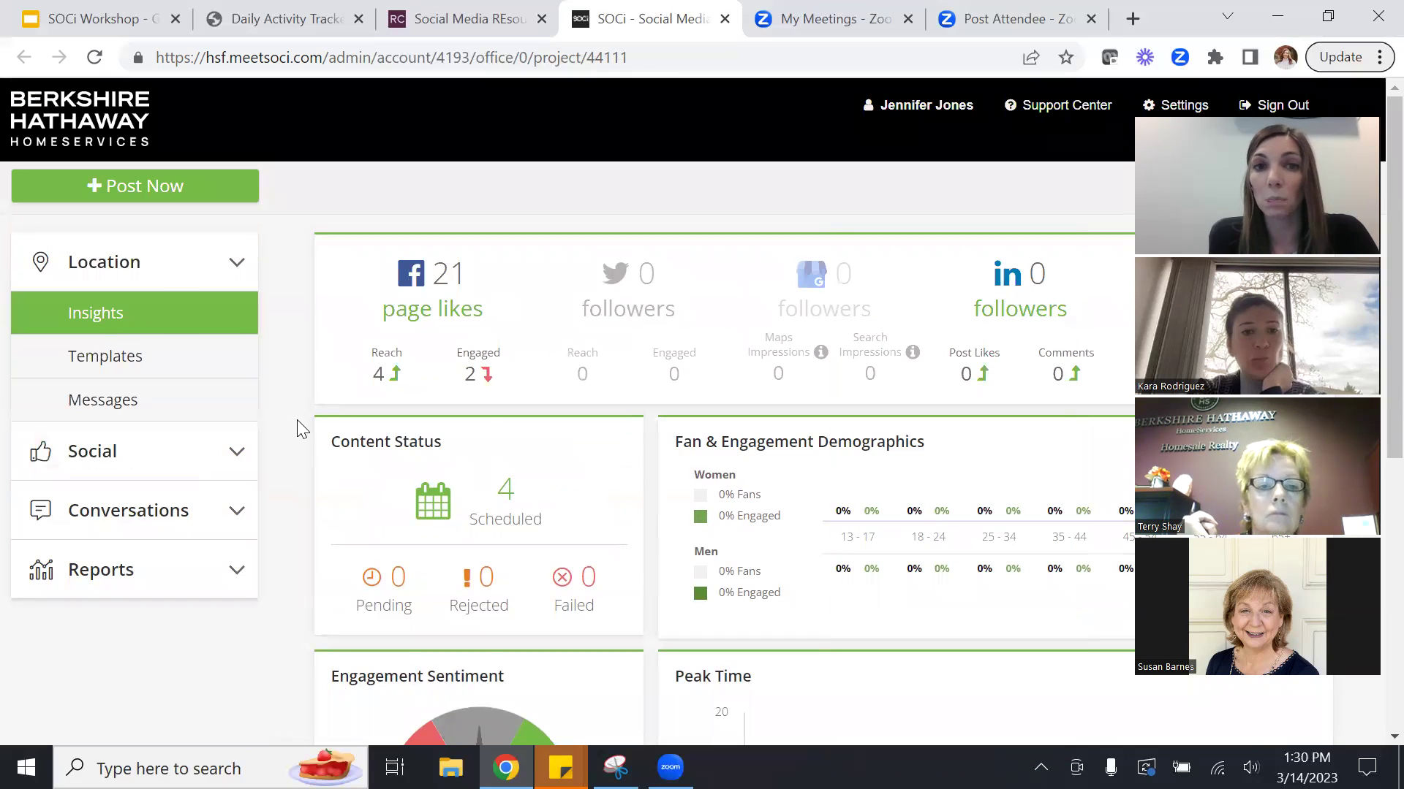
left_click(94, 462)
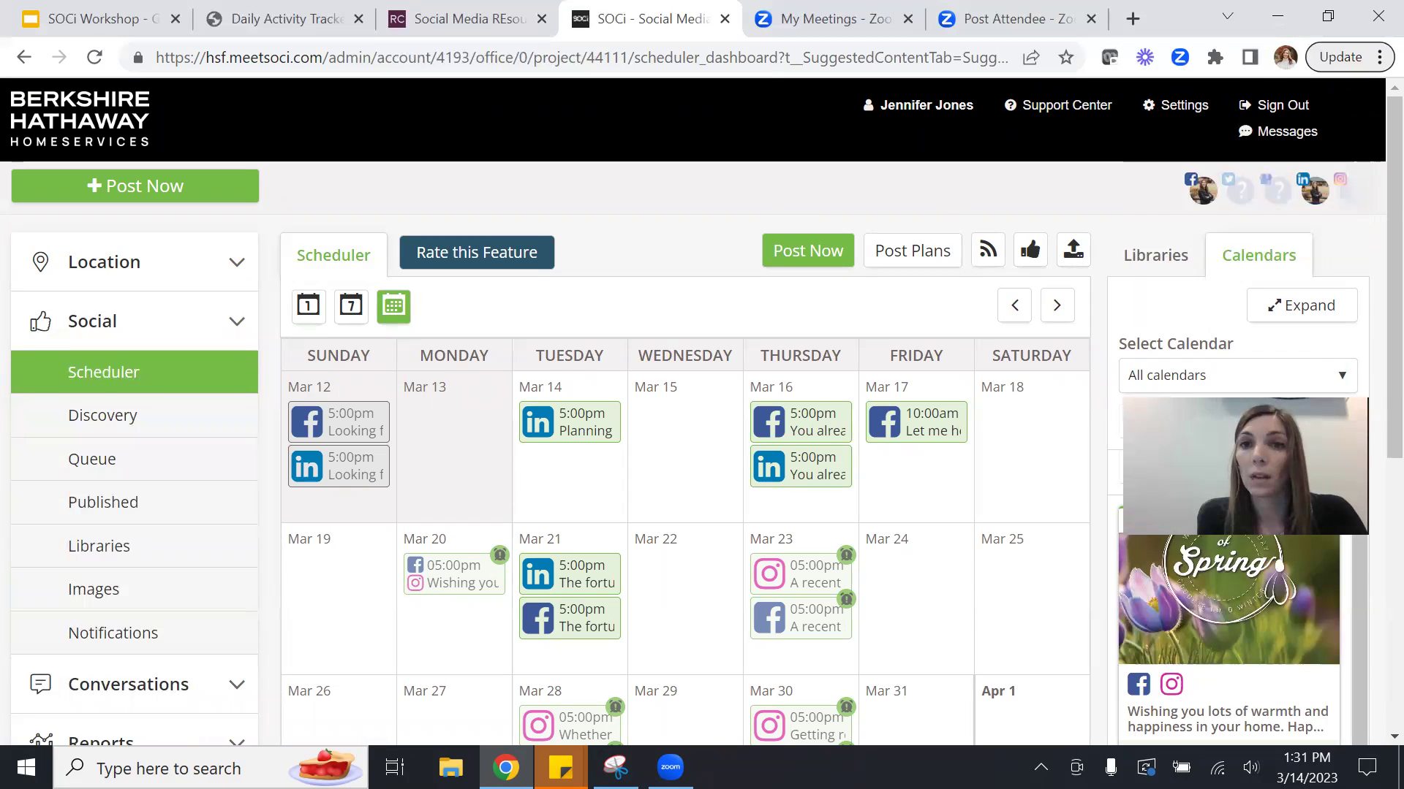
Preview the scheduled March posts on the calendar and open the Mar 20 Happy Spring post.
scroll(1373, 338, "down", 2)
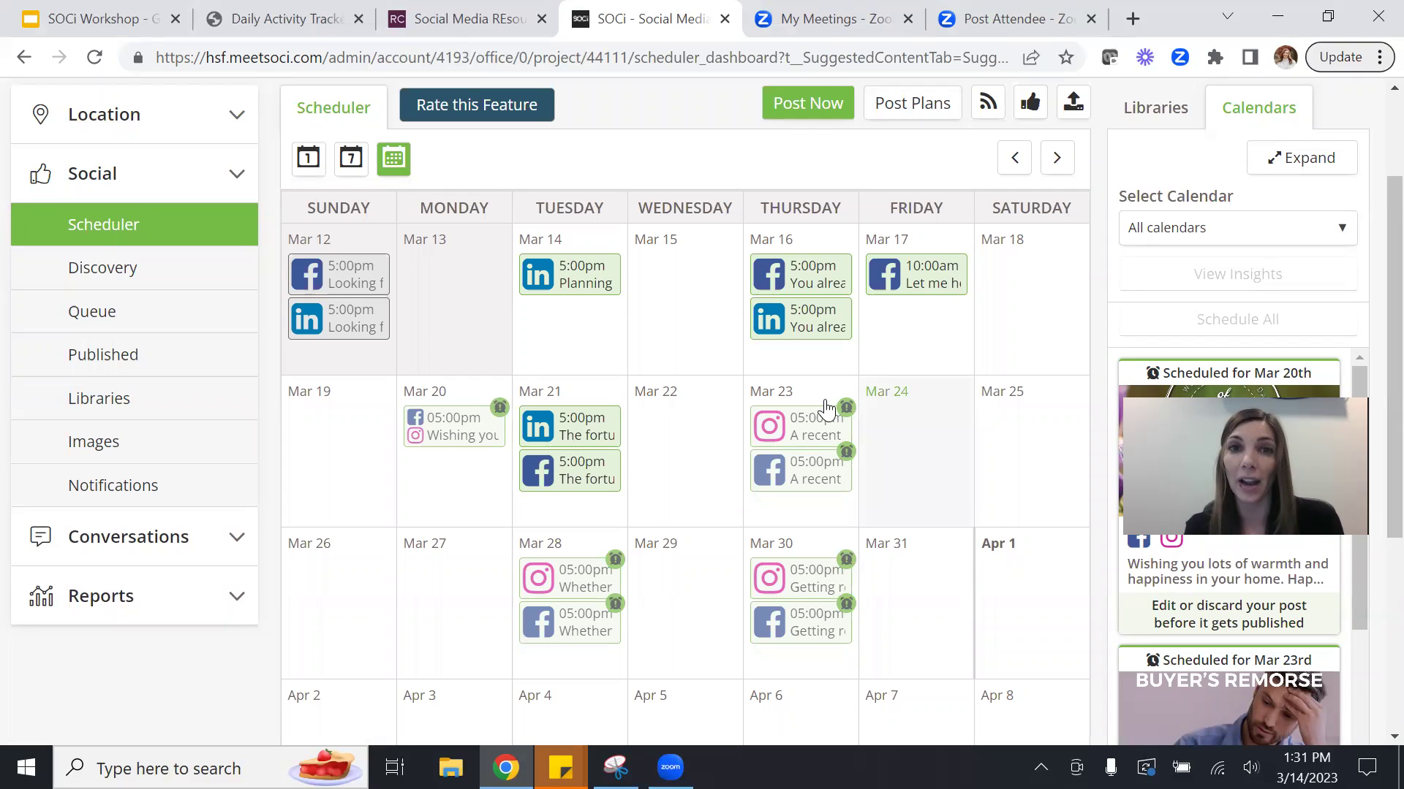
mouse_move(861, 327)
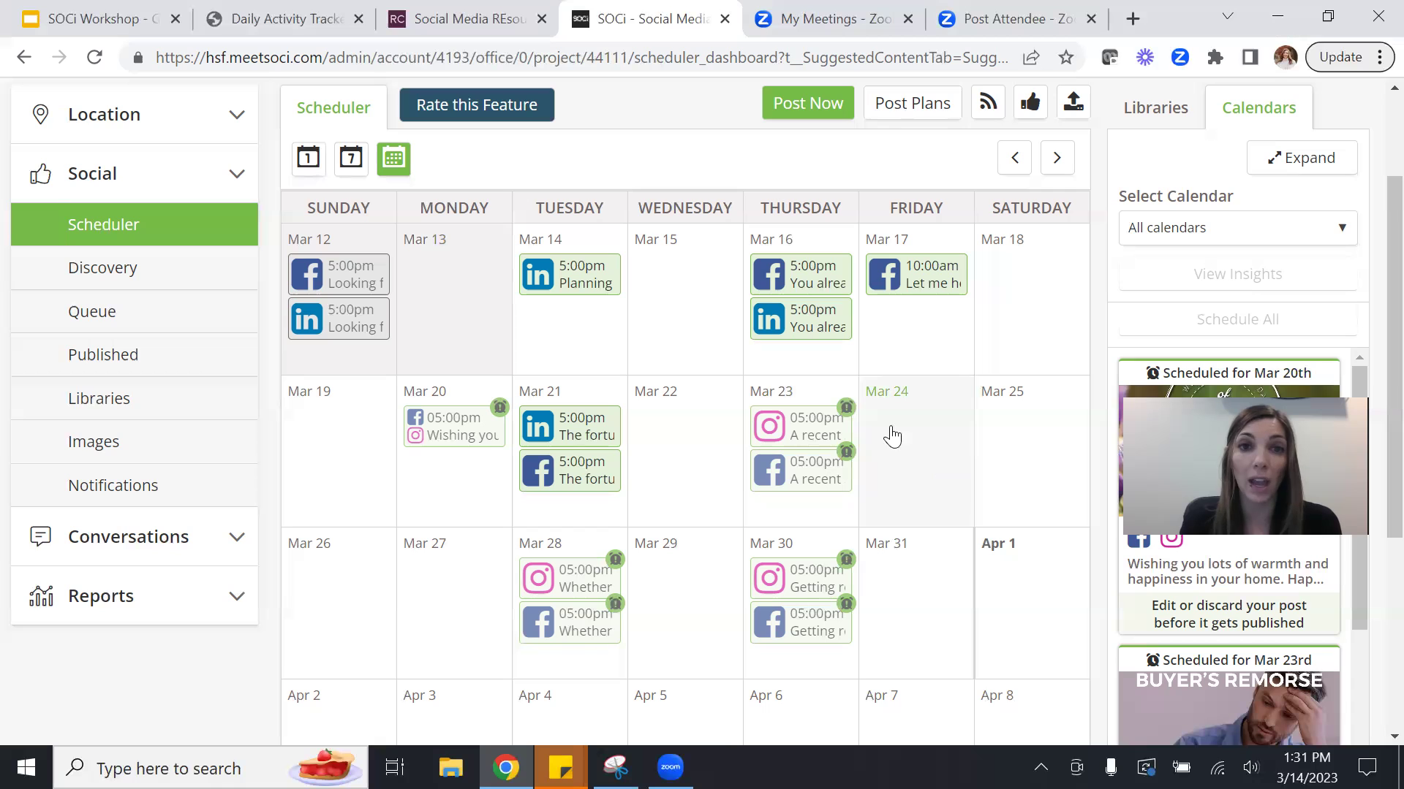
mouse_move(579, 438)
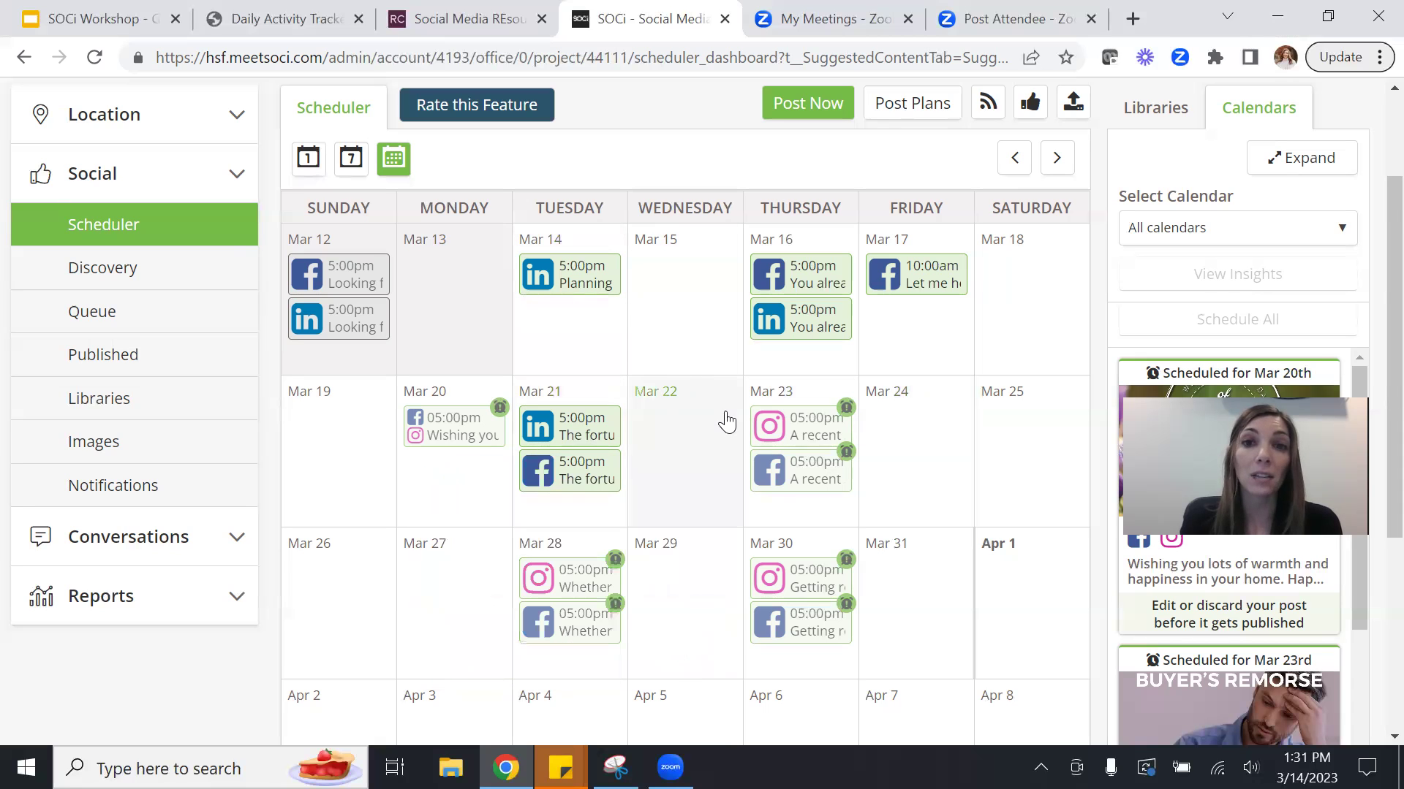
mouse_move(807, 427)
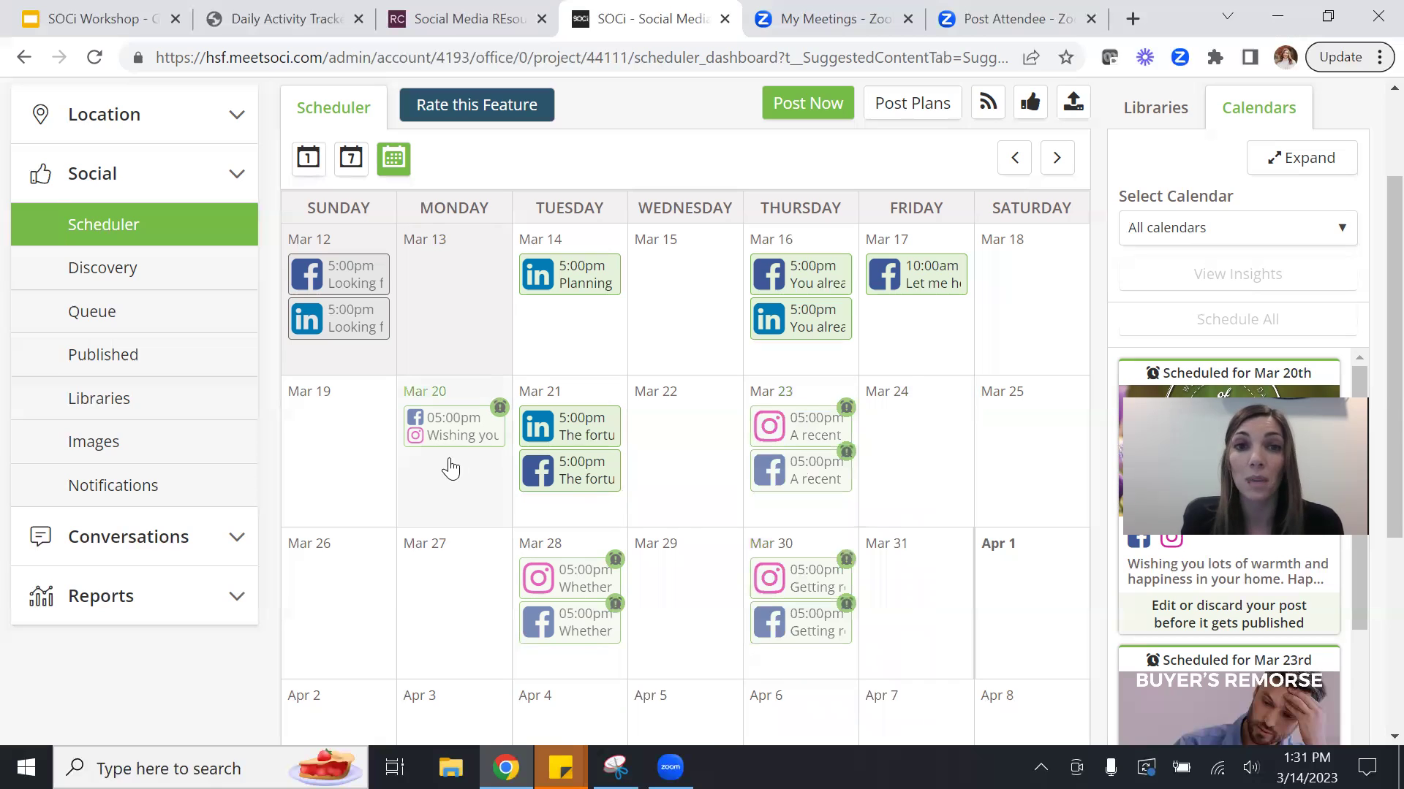
mouse_move(503, 420)
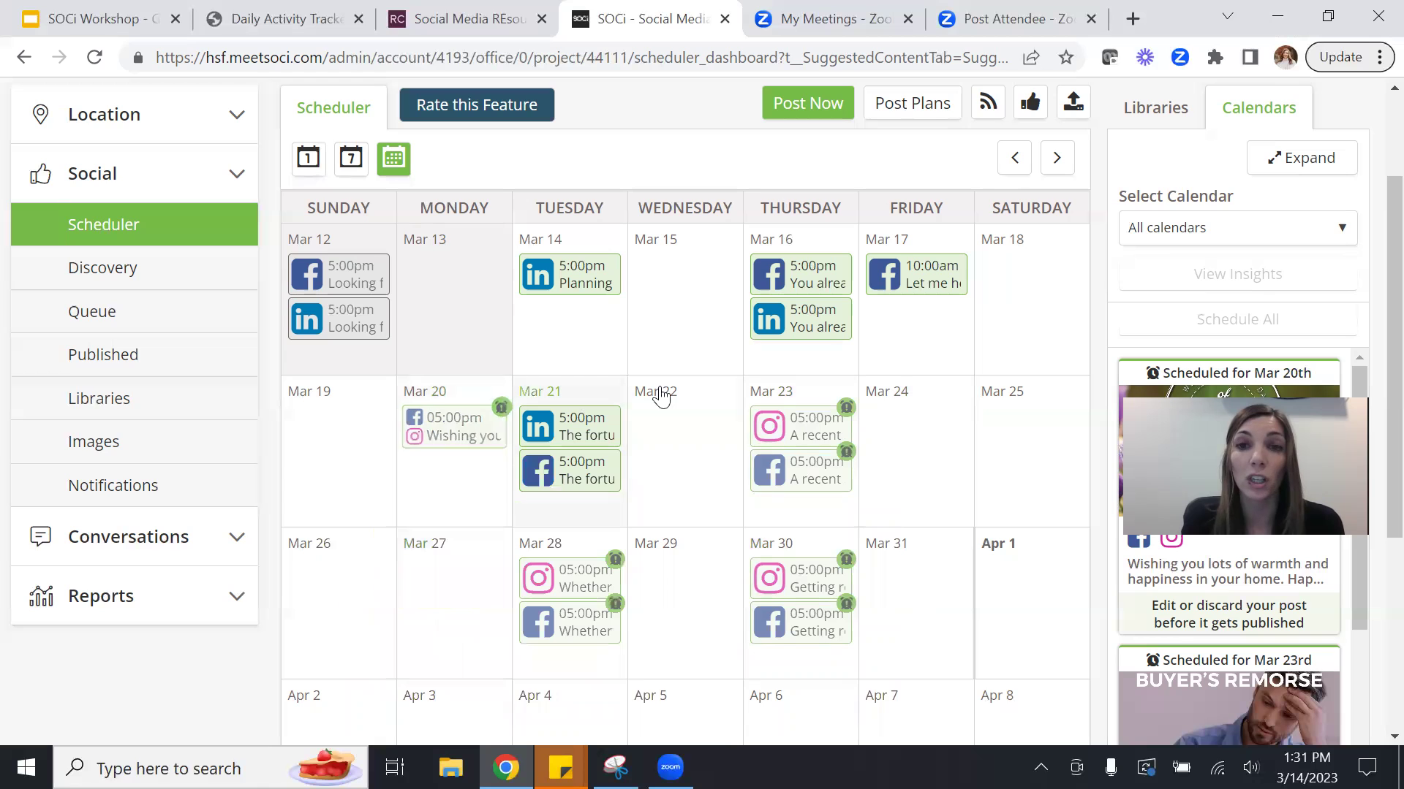
mouse_move(847, 418)
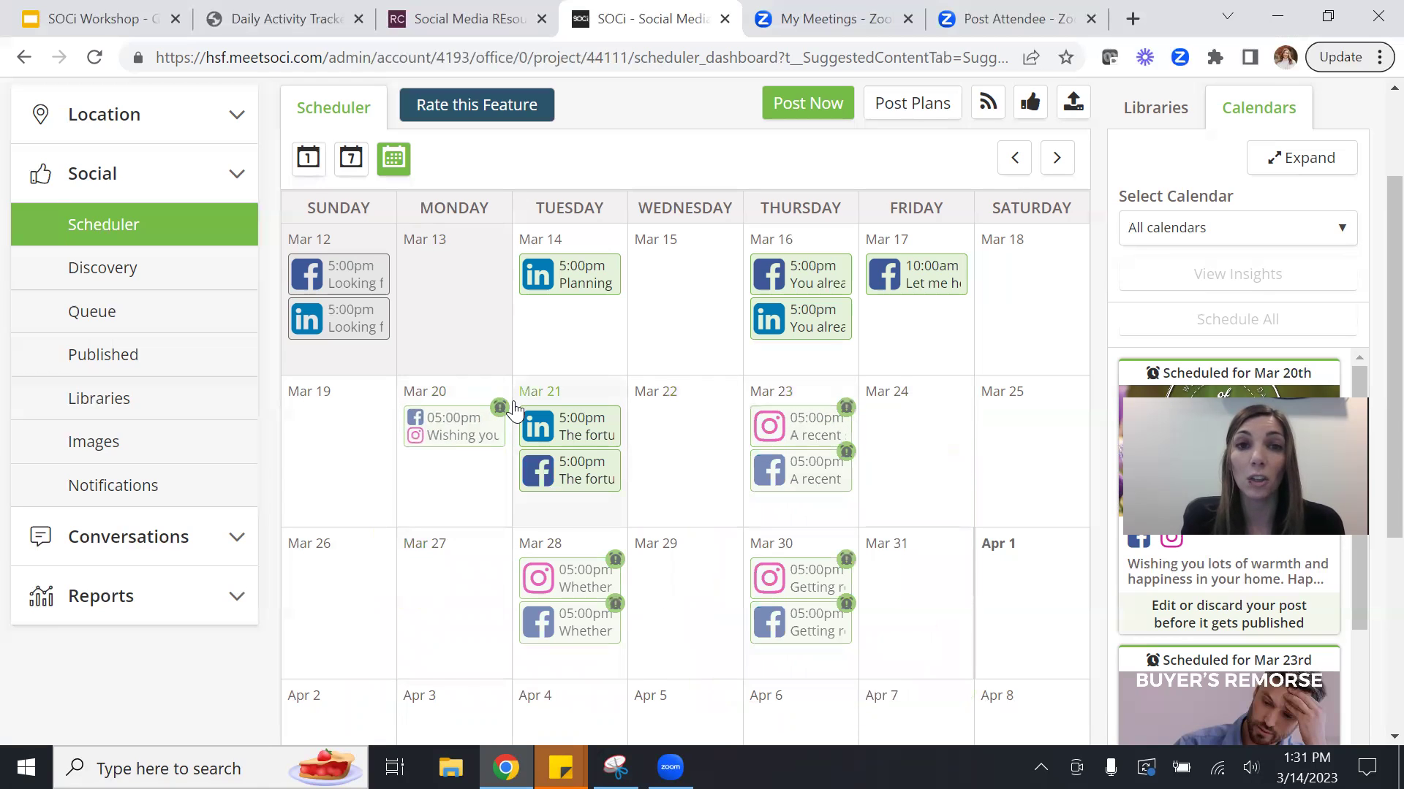
mouse_move(502, 409)
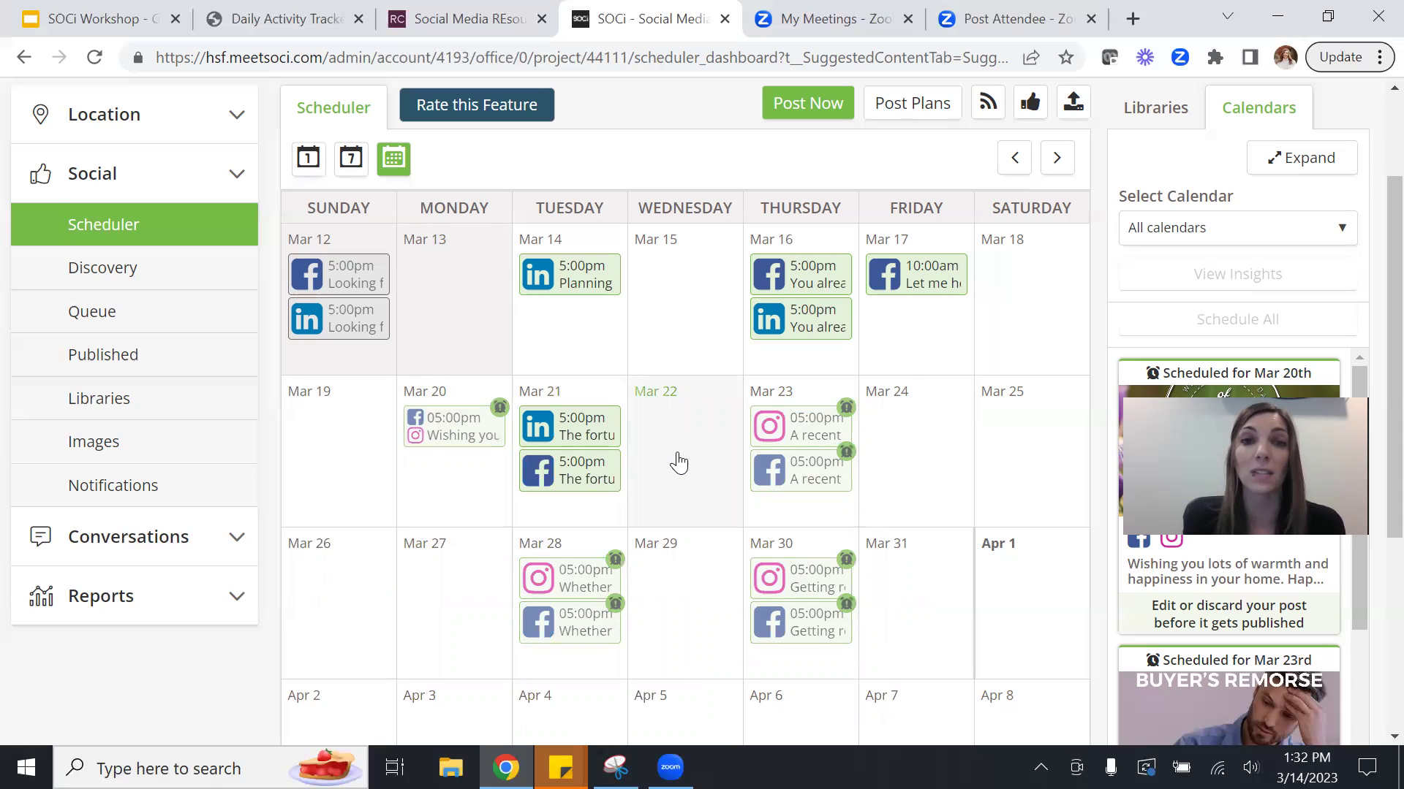
left_click(460, 426)
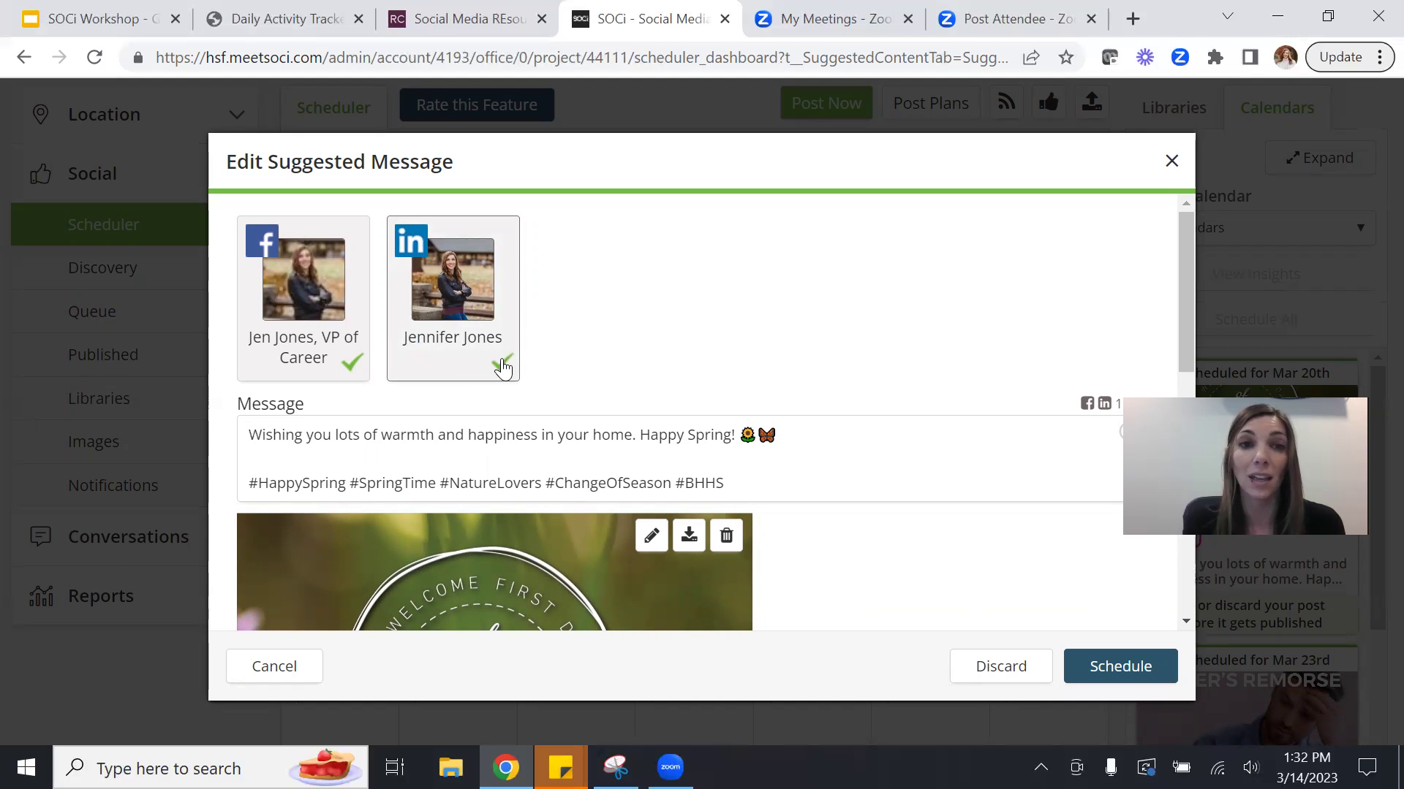
Deselect the LinkedIn profile so the Spring post targets only Facebook, then review the message.
left_click(503, 365)
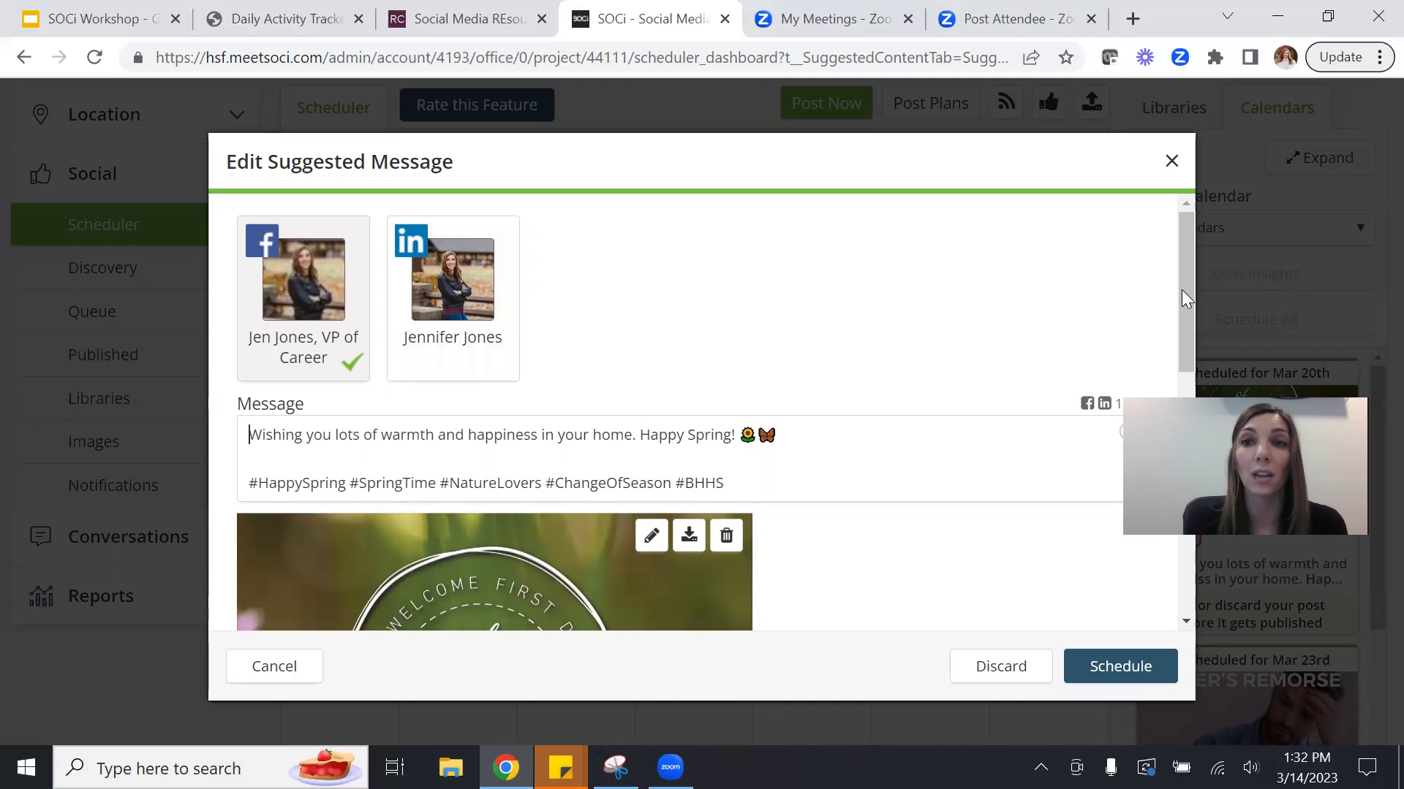
left_click_drag(1182, 290, 1183, 341)
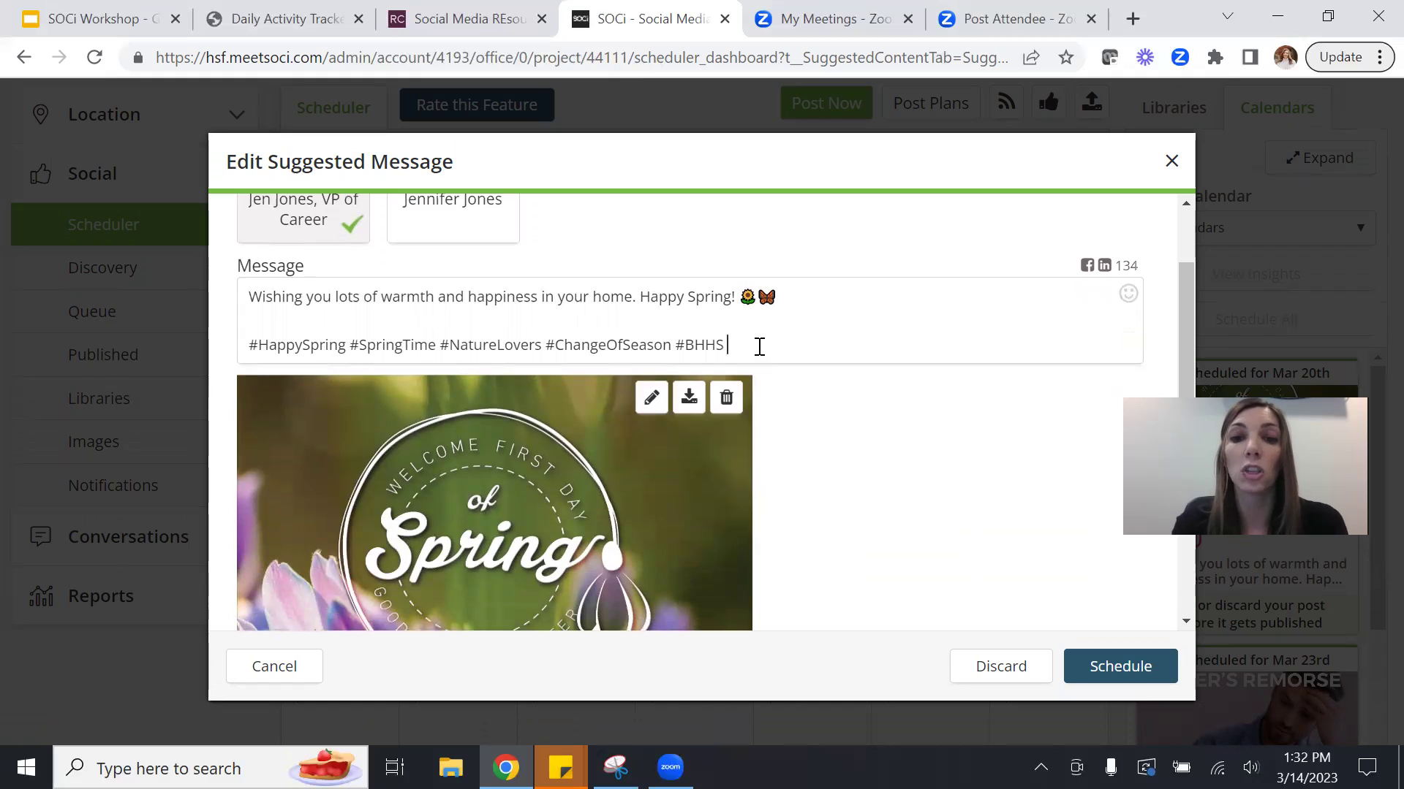
Append the hashtag #lancasterrealestate to the end of the post message.
type("#")
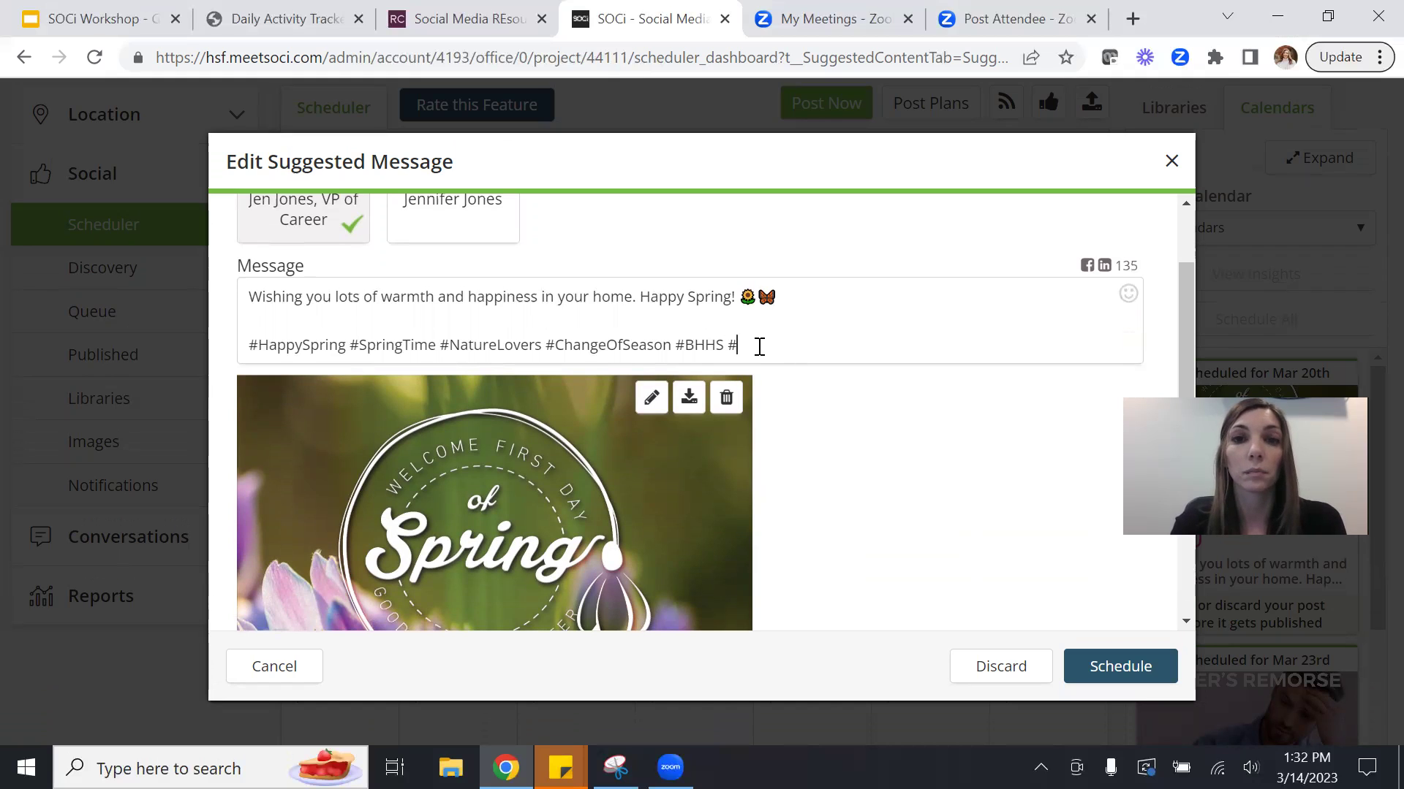
type("Iancasterrealestate")
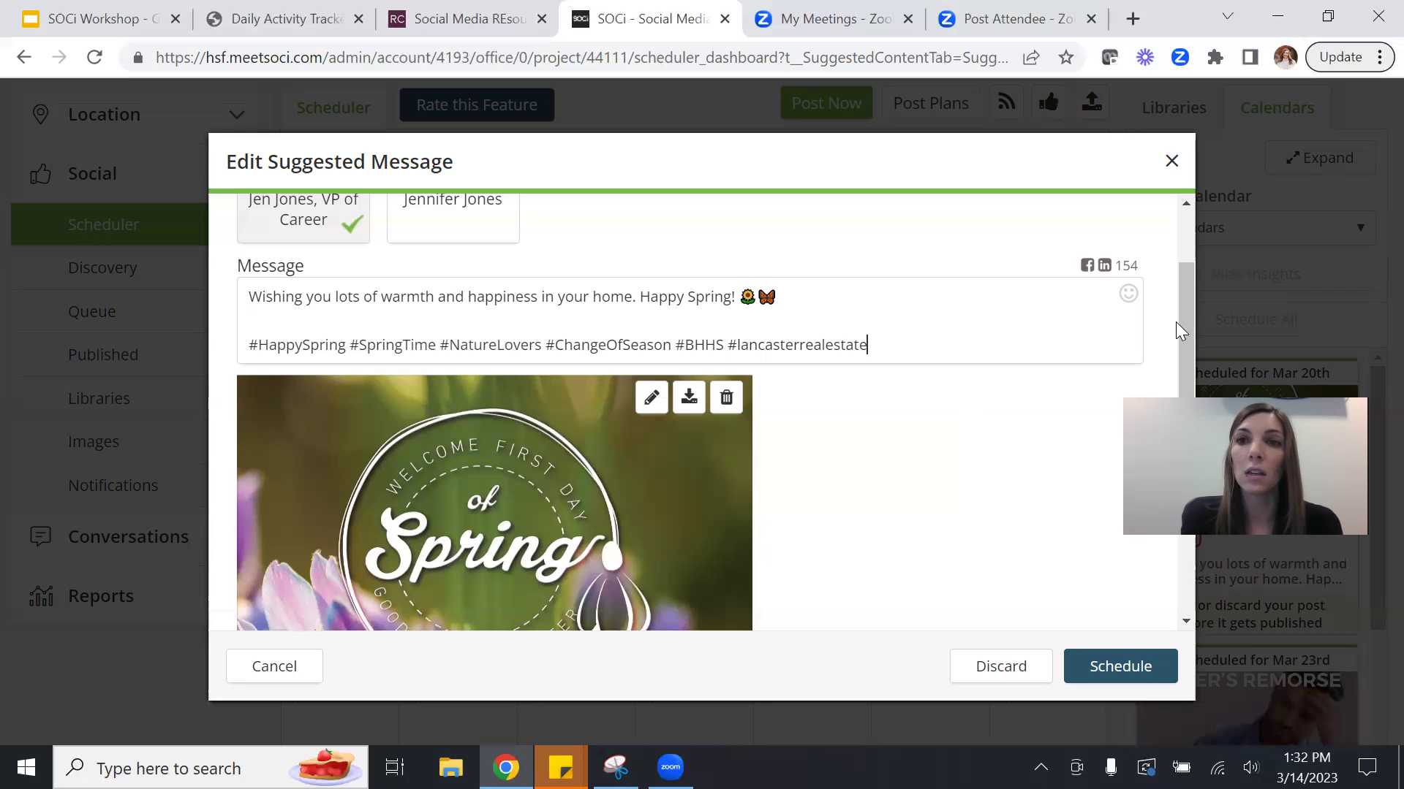
left_click_drag(1181, 326, 1183, 371)
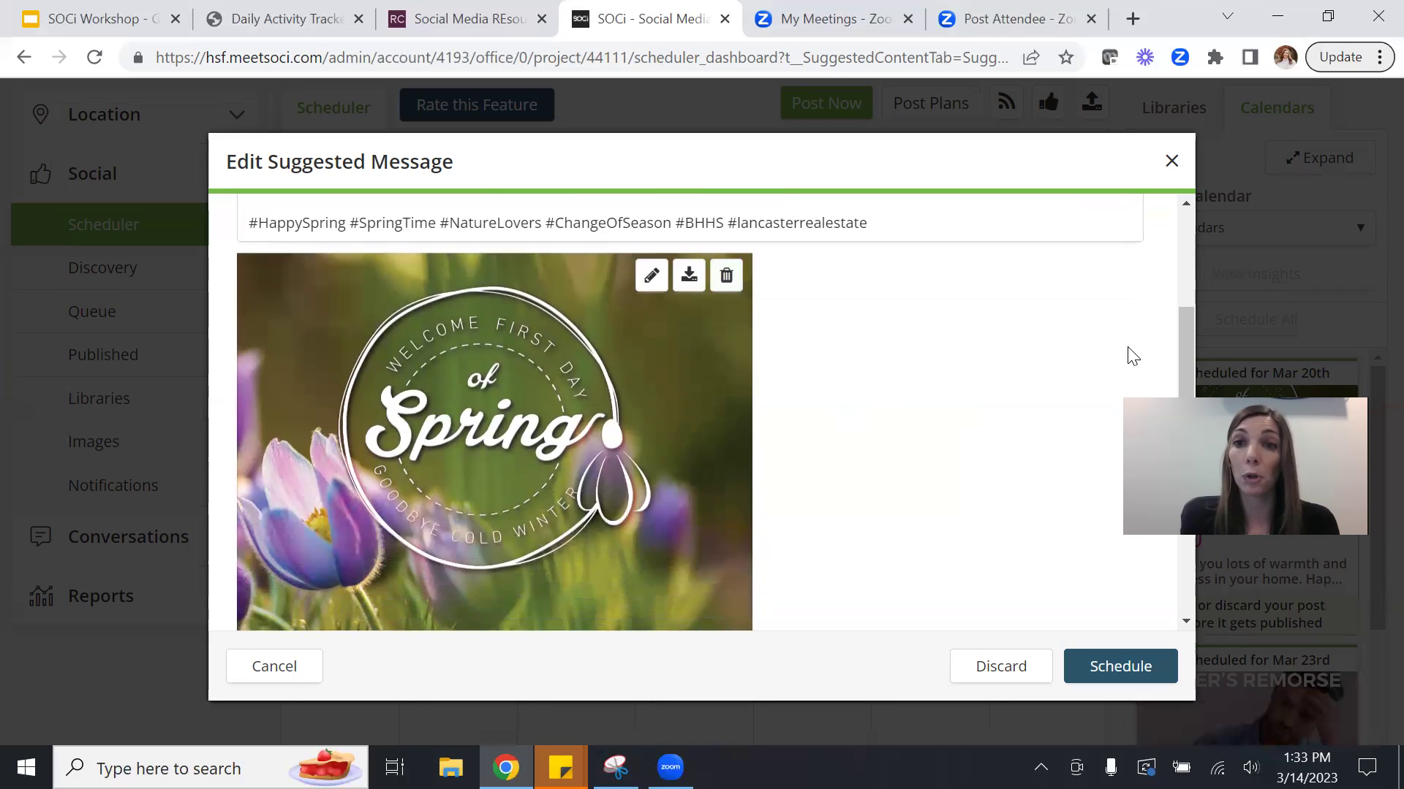
Schedule the Happy Spring post for 03/20/2023 at 5:00 PM.
left_click_drag(1186, 352, 1184, 296)
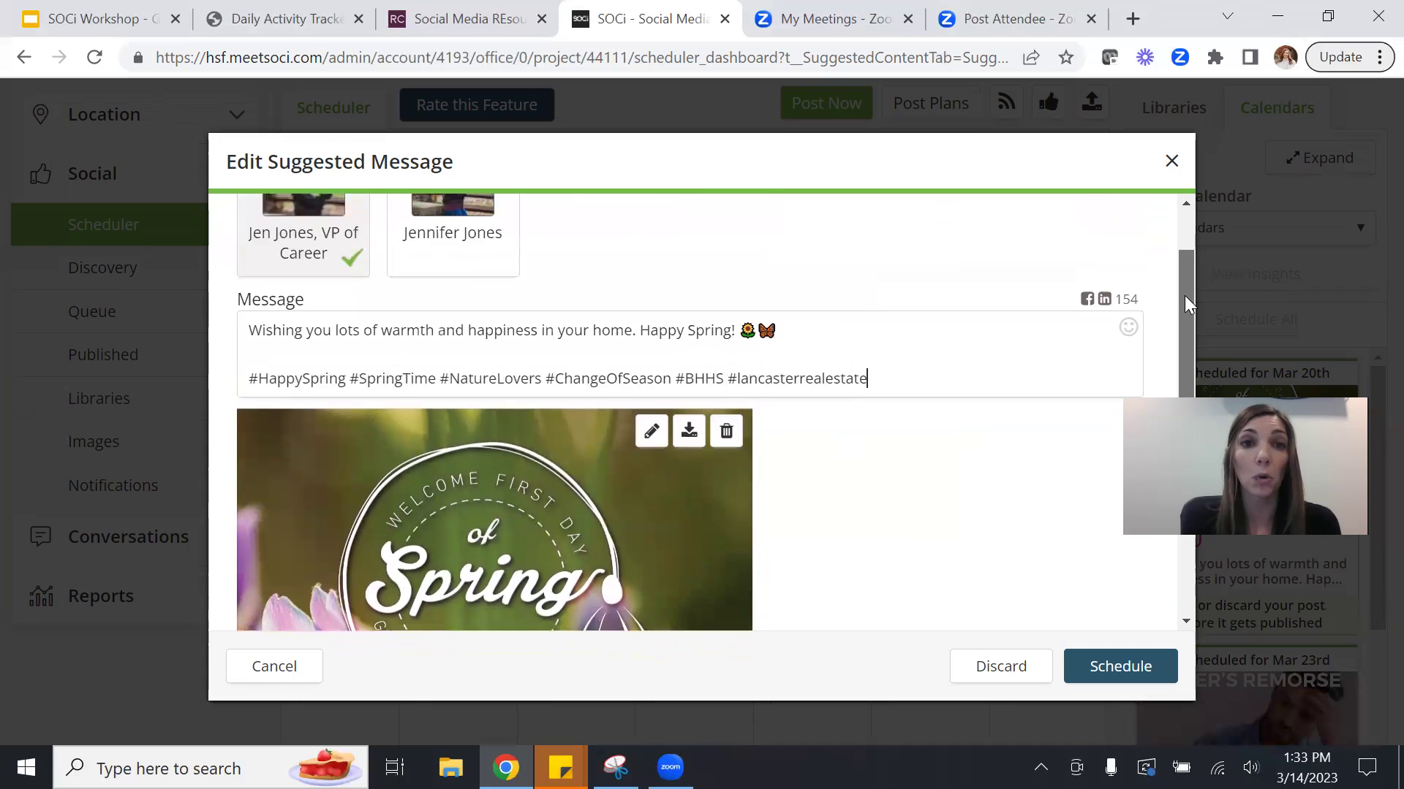
scroll(1186, 351, "down", 8)
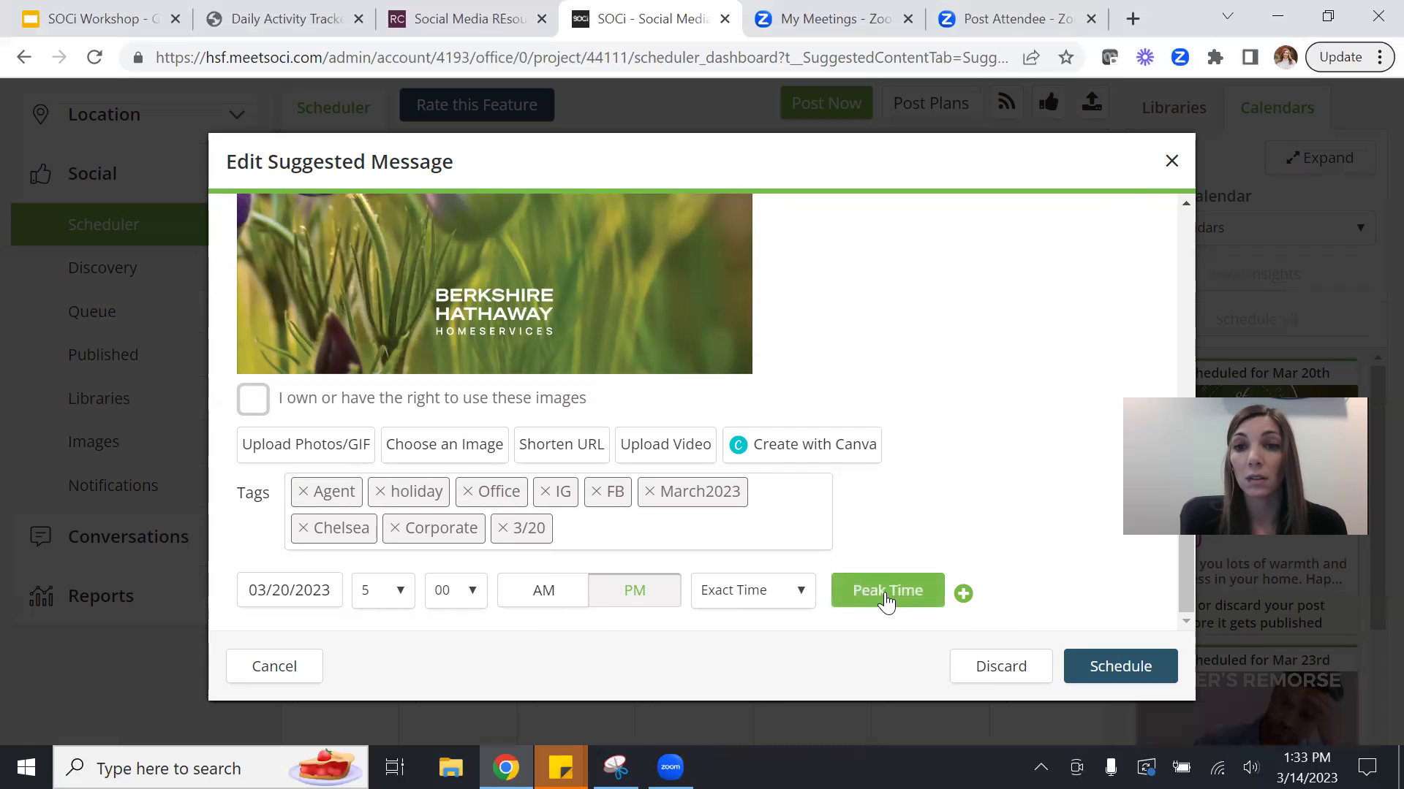
left_click(1114, 675)
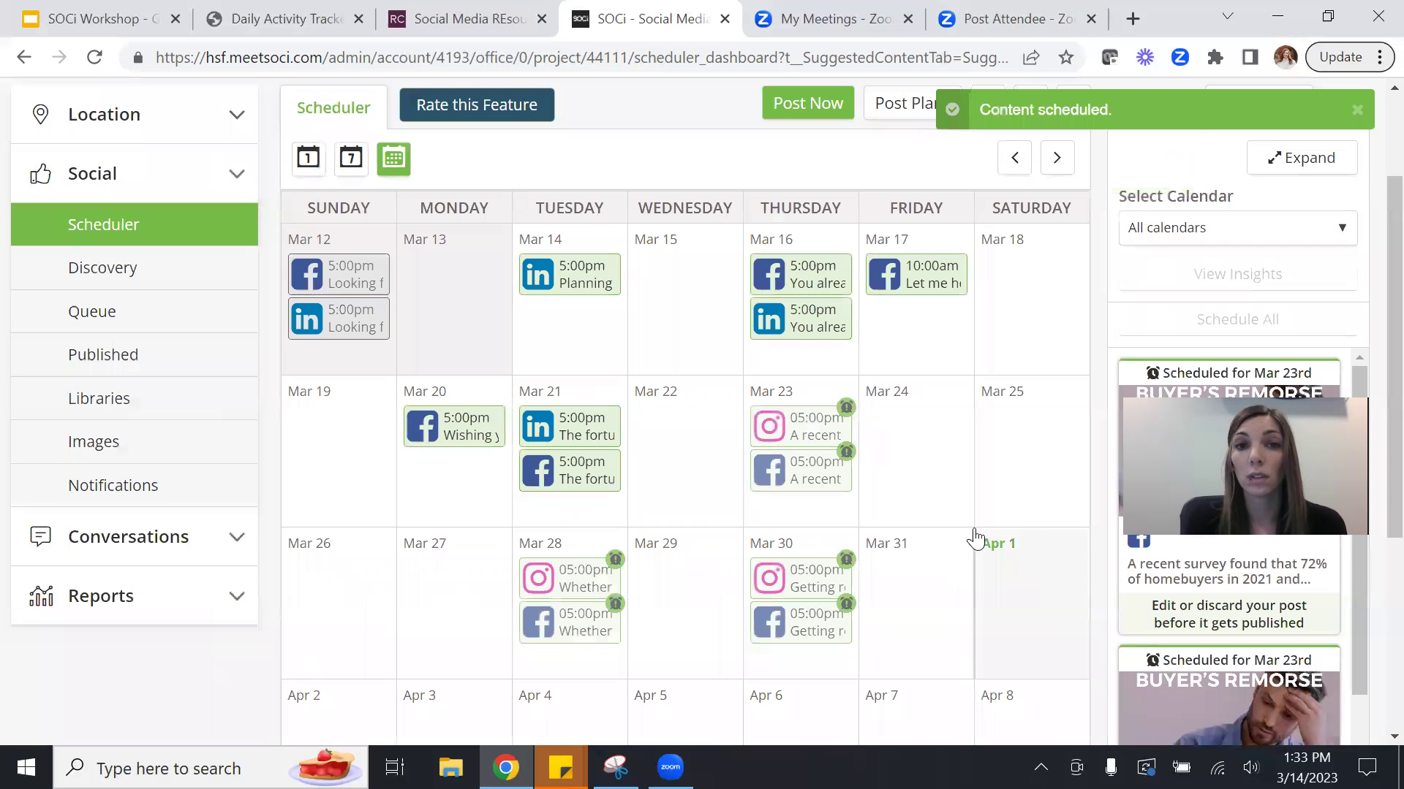
mouse_move(499, 424)
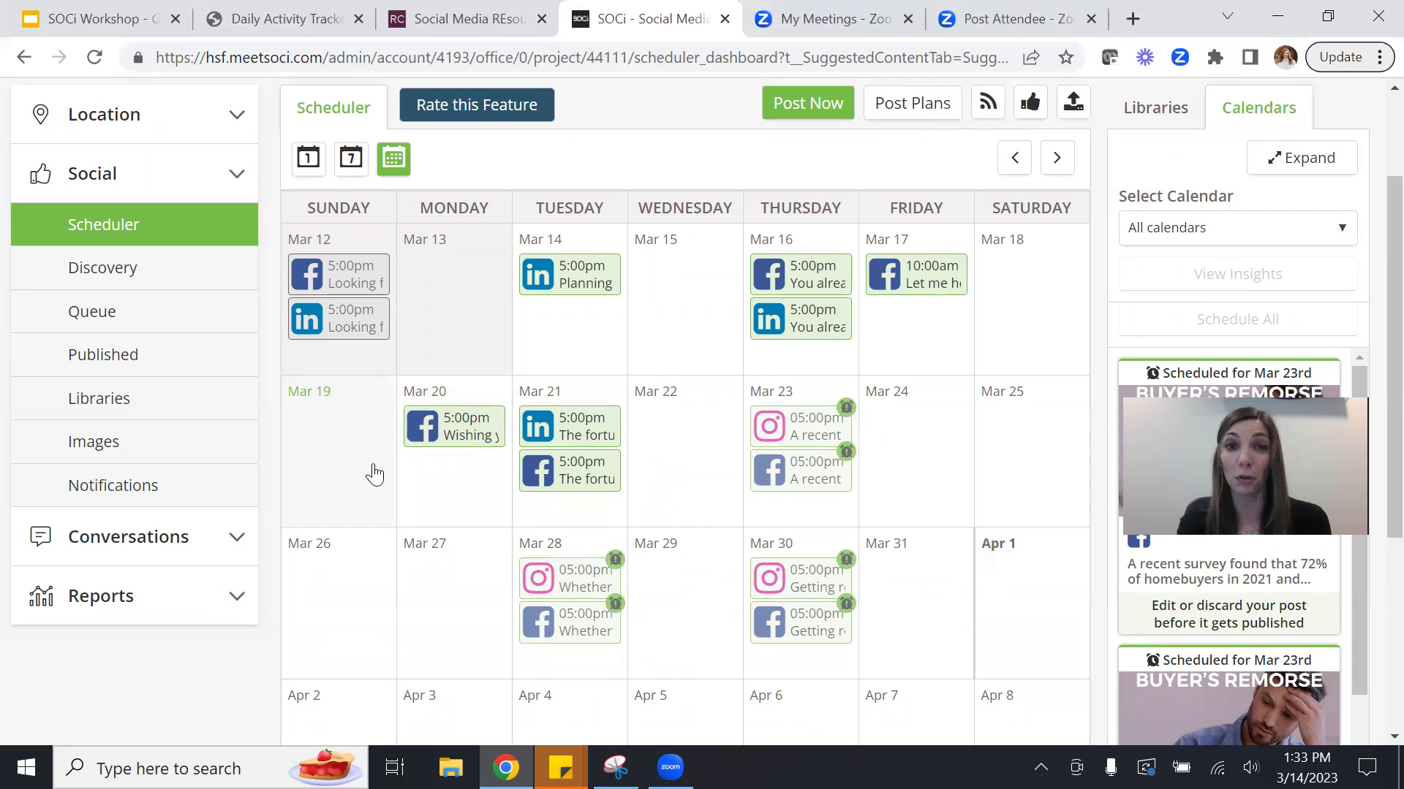
Drag the Mar 23 Instagram and Facebook Buyer's Remorse posts onto the trash target.
mouse_move(778, 423)
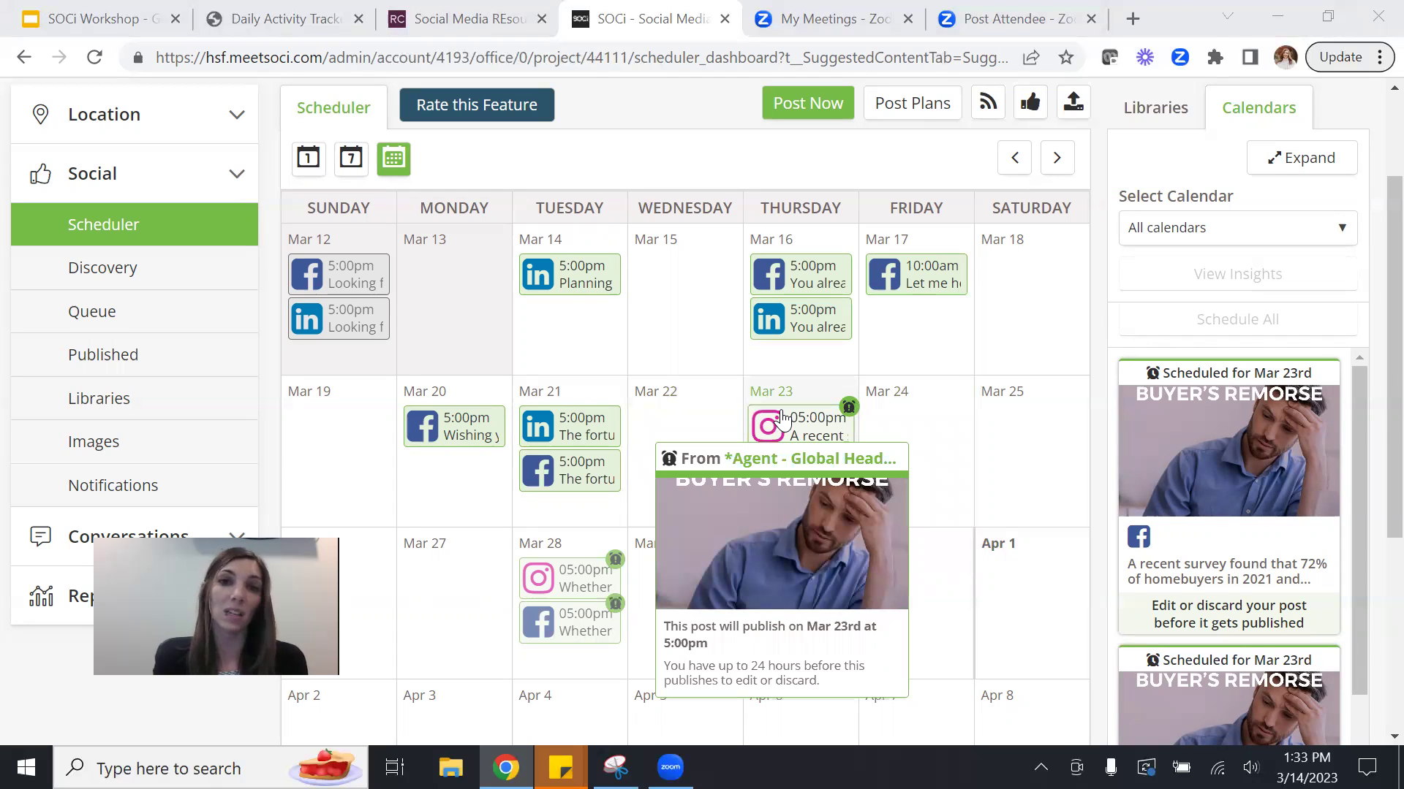
left_click_drag(781, 420, 1272, 540)
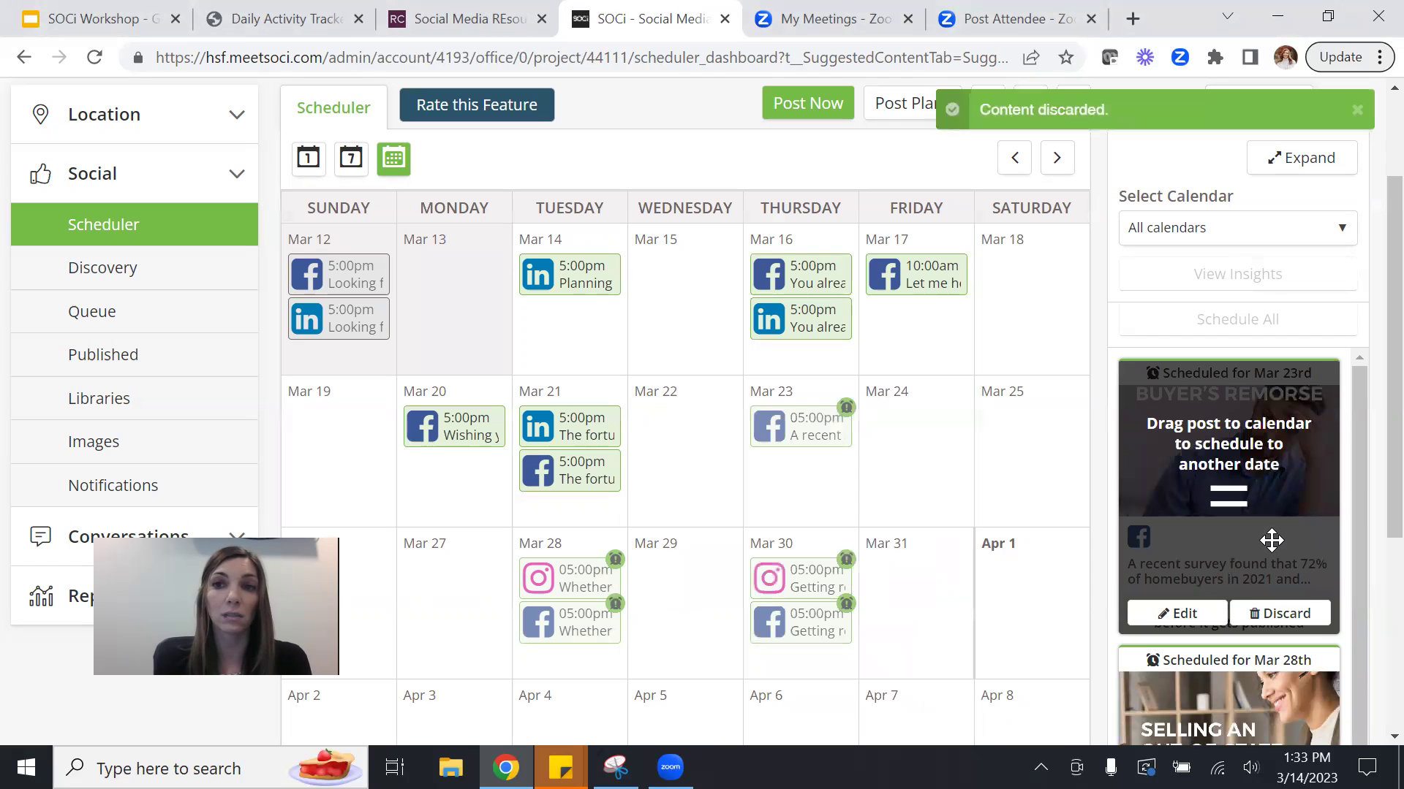
left_click_drag(774, 437, 1215, 508)
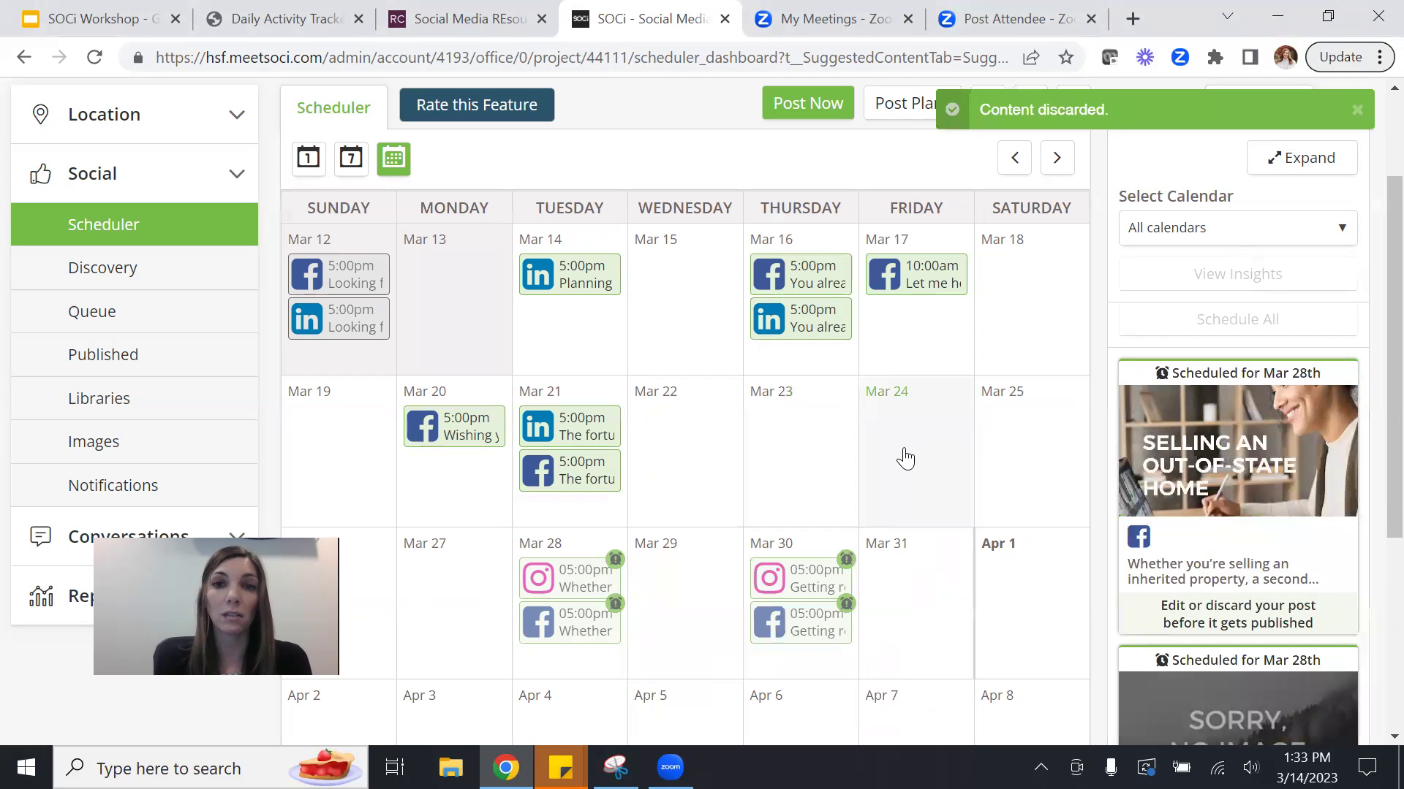
Open the Mar 28 Selling an Out-of-State Home post, select the Facebook profile, and schedule it.
left_click(550, 570)
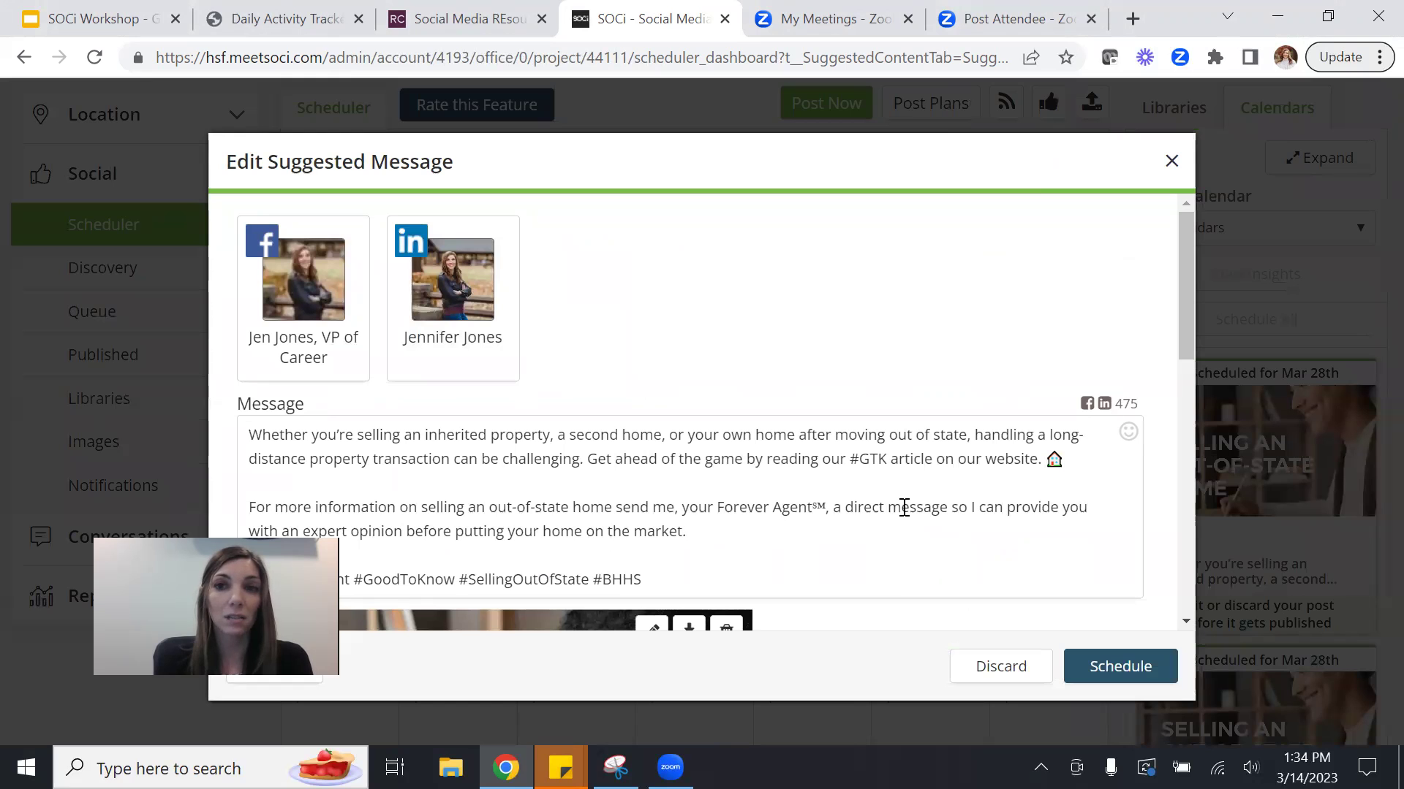
left_click_drag(1179, 336, 1165, 619)
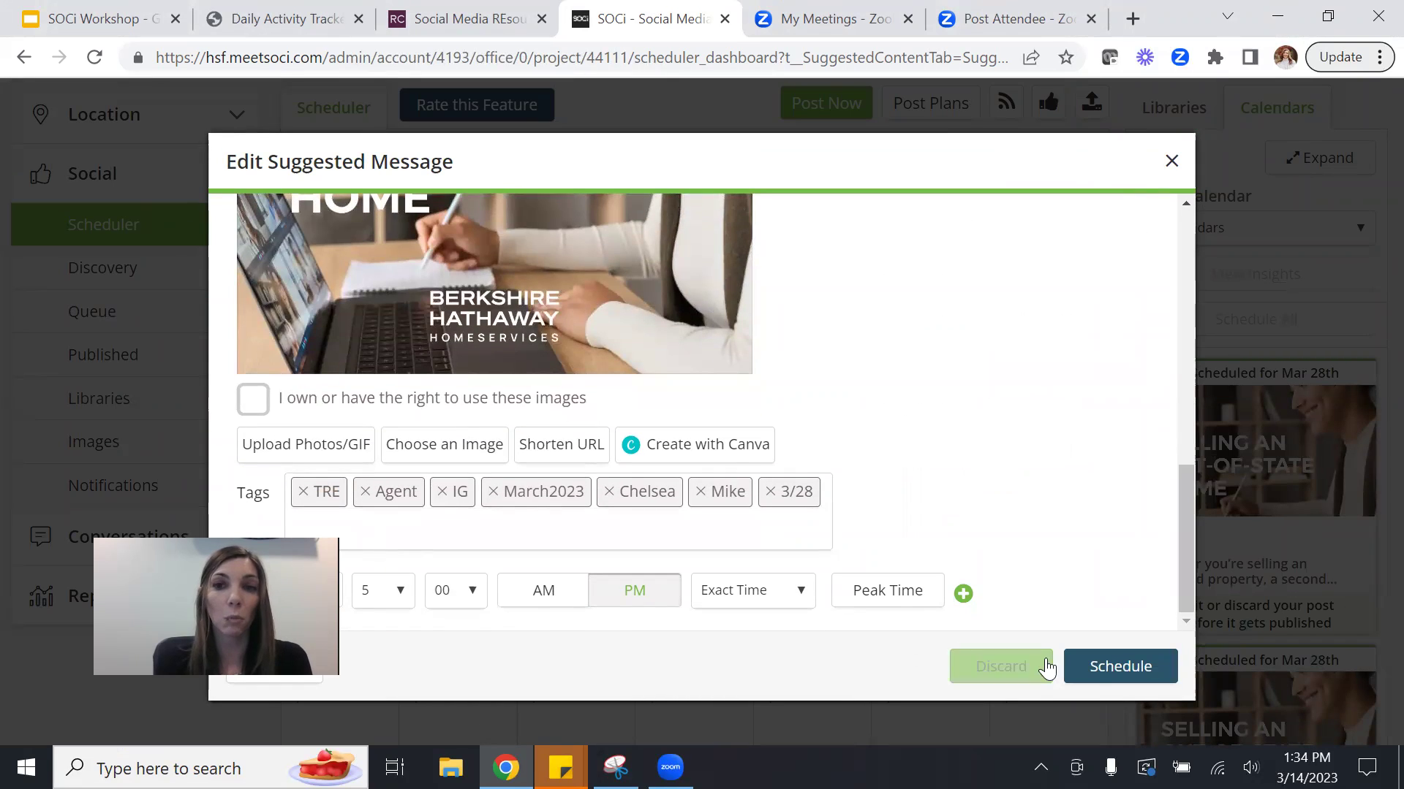
left_click(1091, 680)
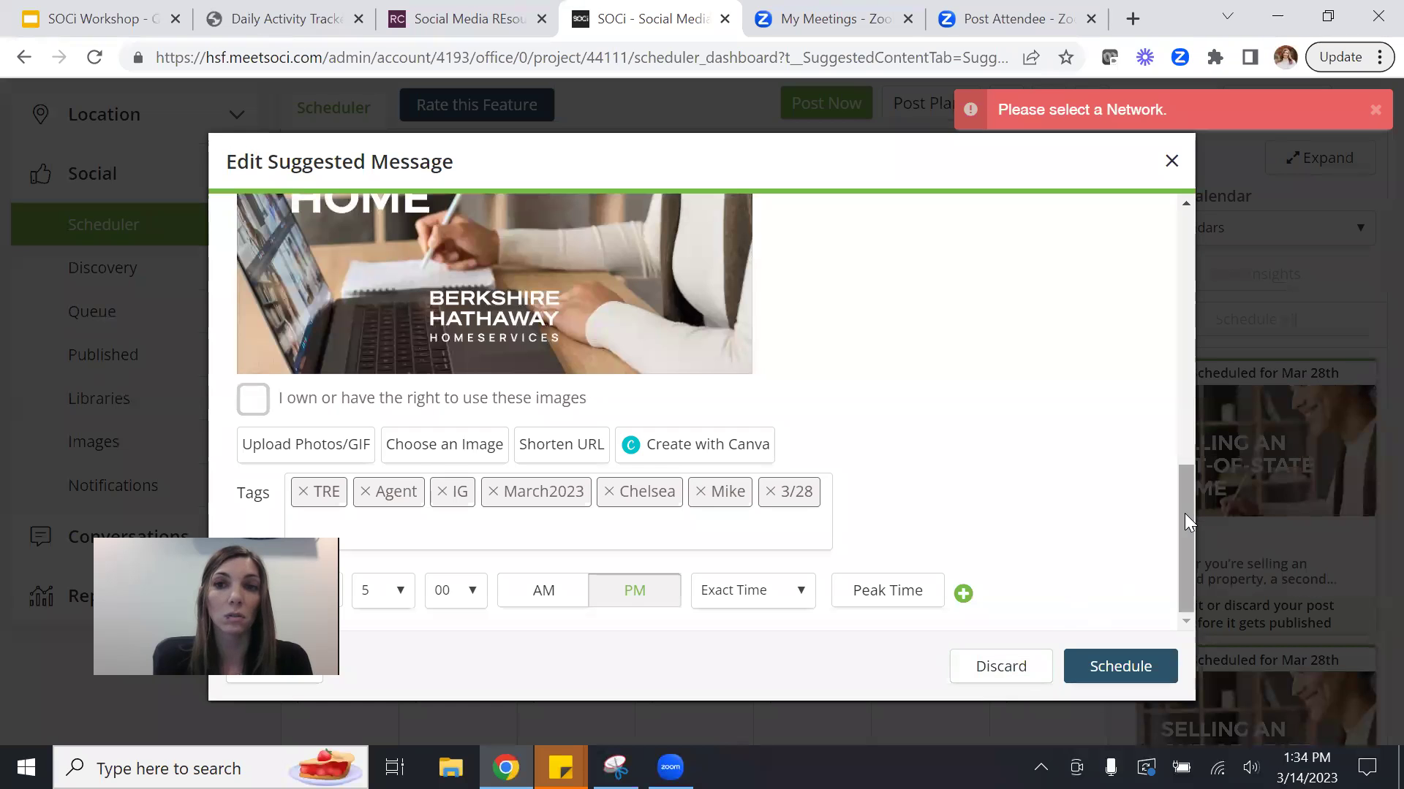
left_click_drag(1184, 513, 1185, 259)
left_click(351, 252)
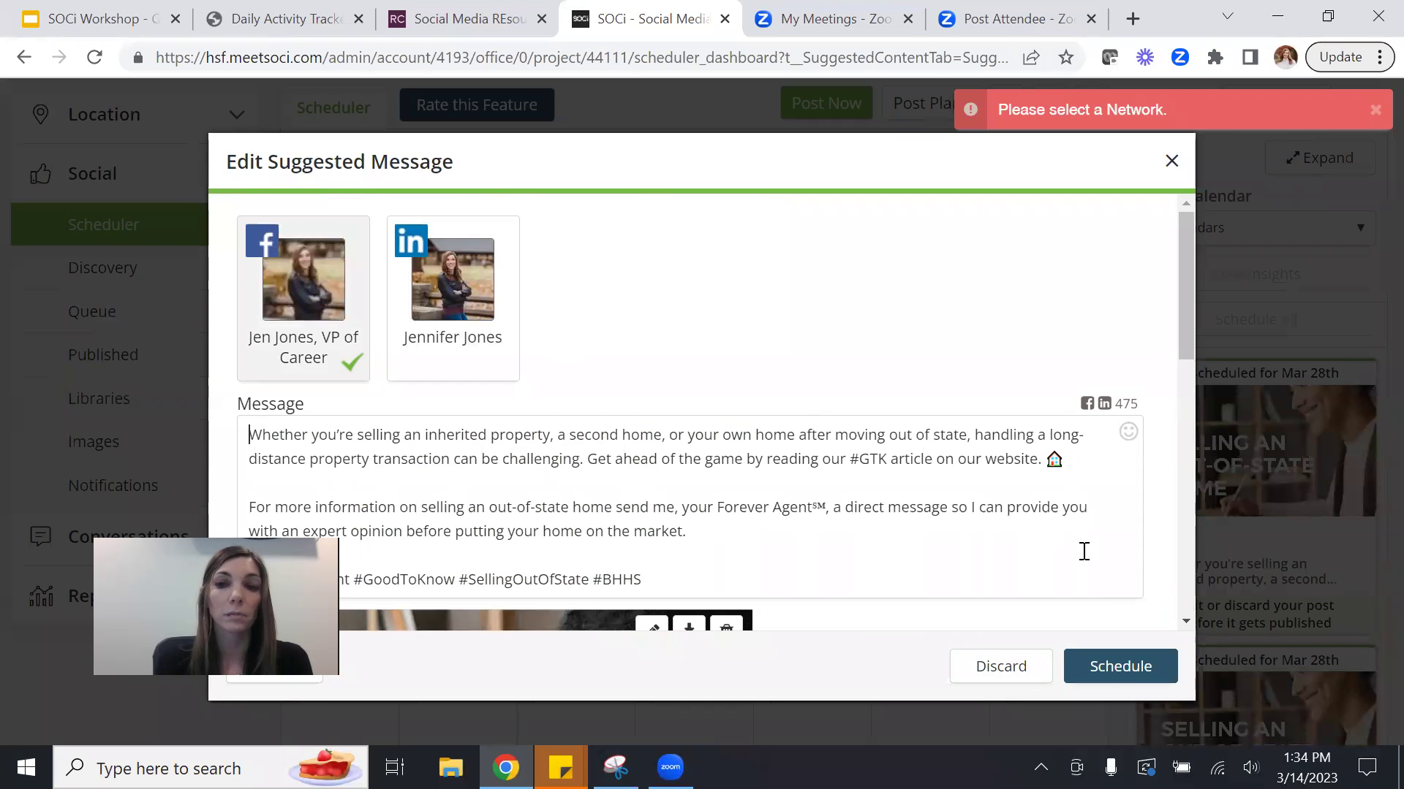
left_click(1117, 673)
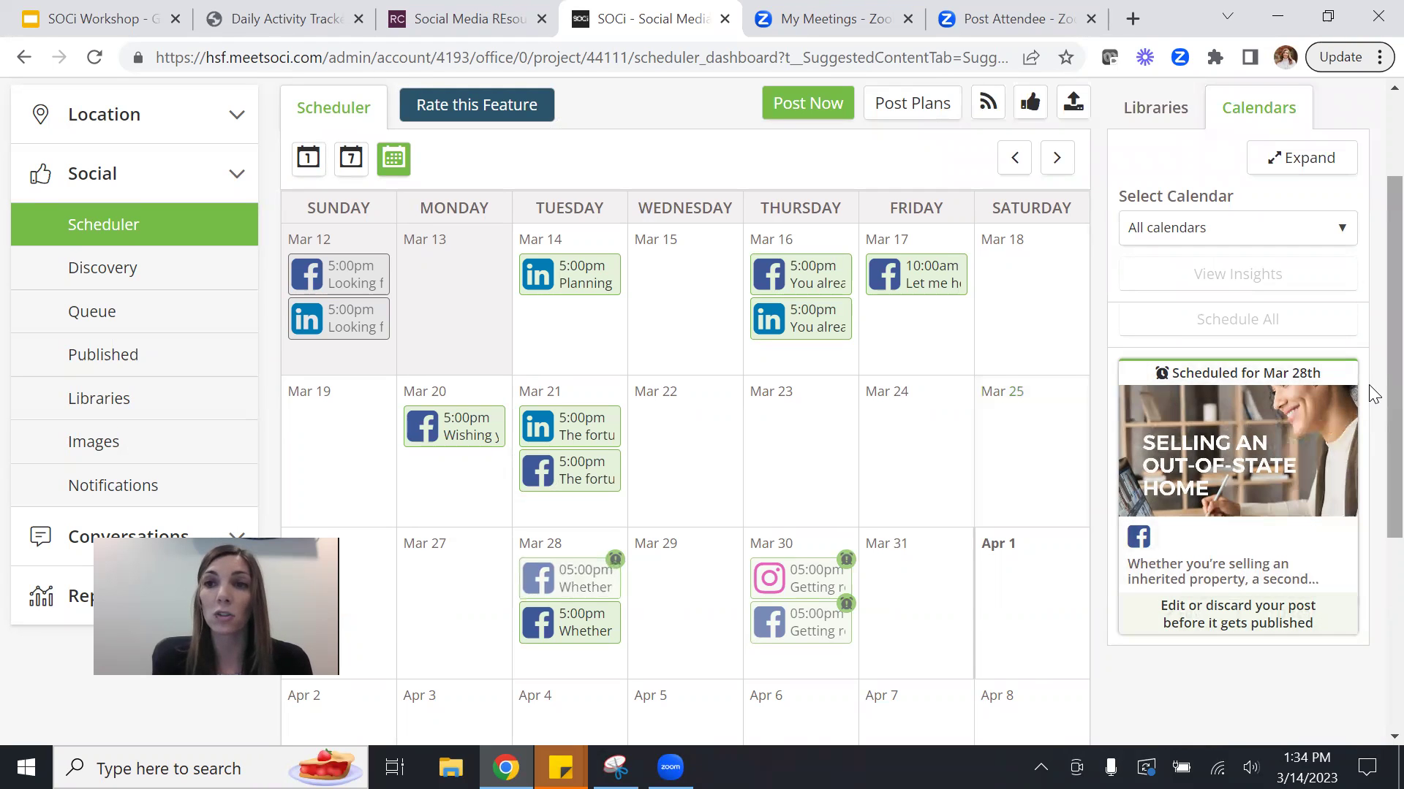
Drag the 'Scheduled for Mar 28th' out-of-state home card onto Mar 23, rescheduling it for 10:00 AM.
scroll(1370, 426, "down", 5)
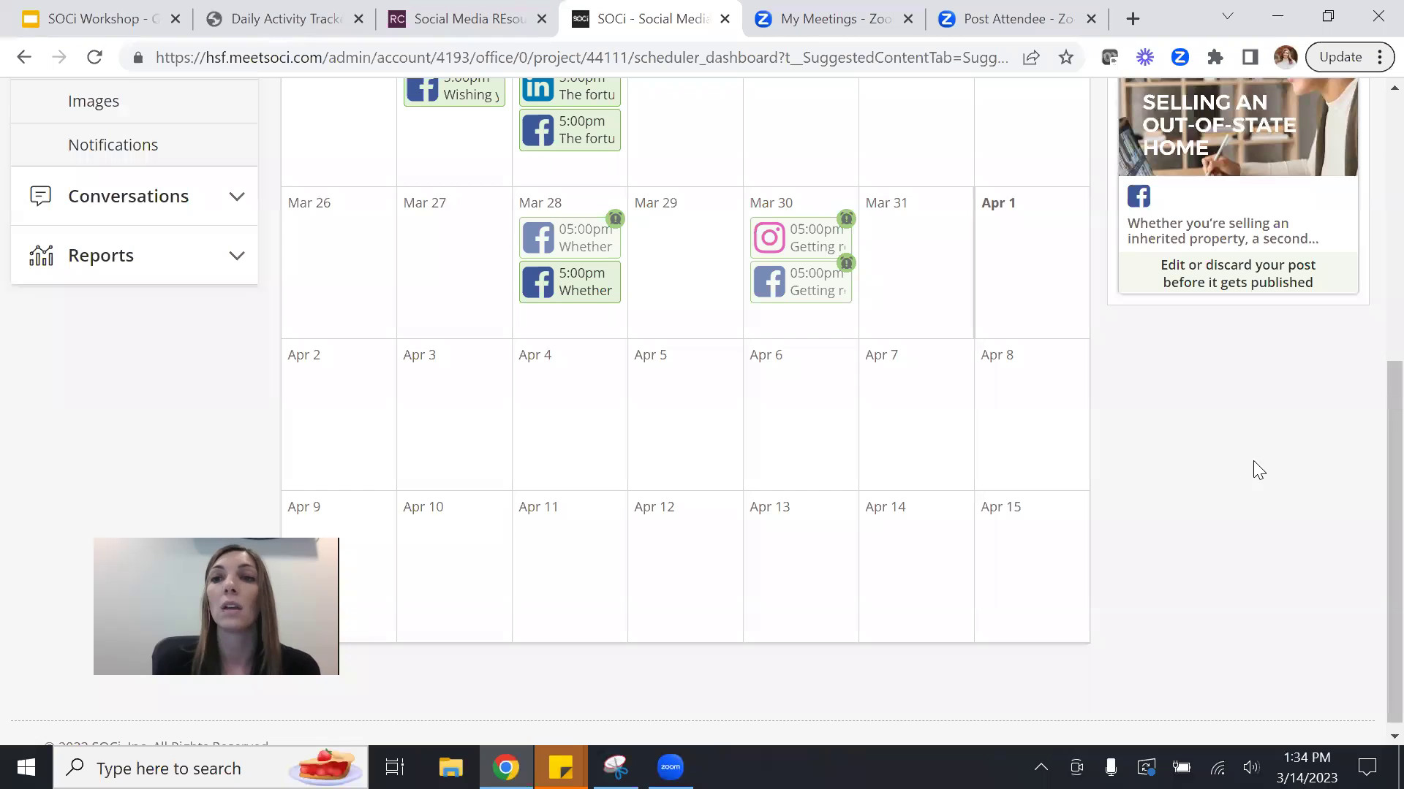
scroll(1369, 441, "up", 1)
scroll(1373, 395, "up", 1)
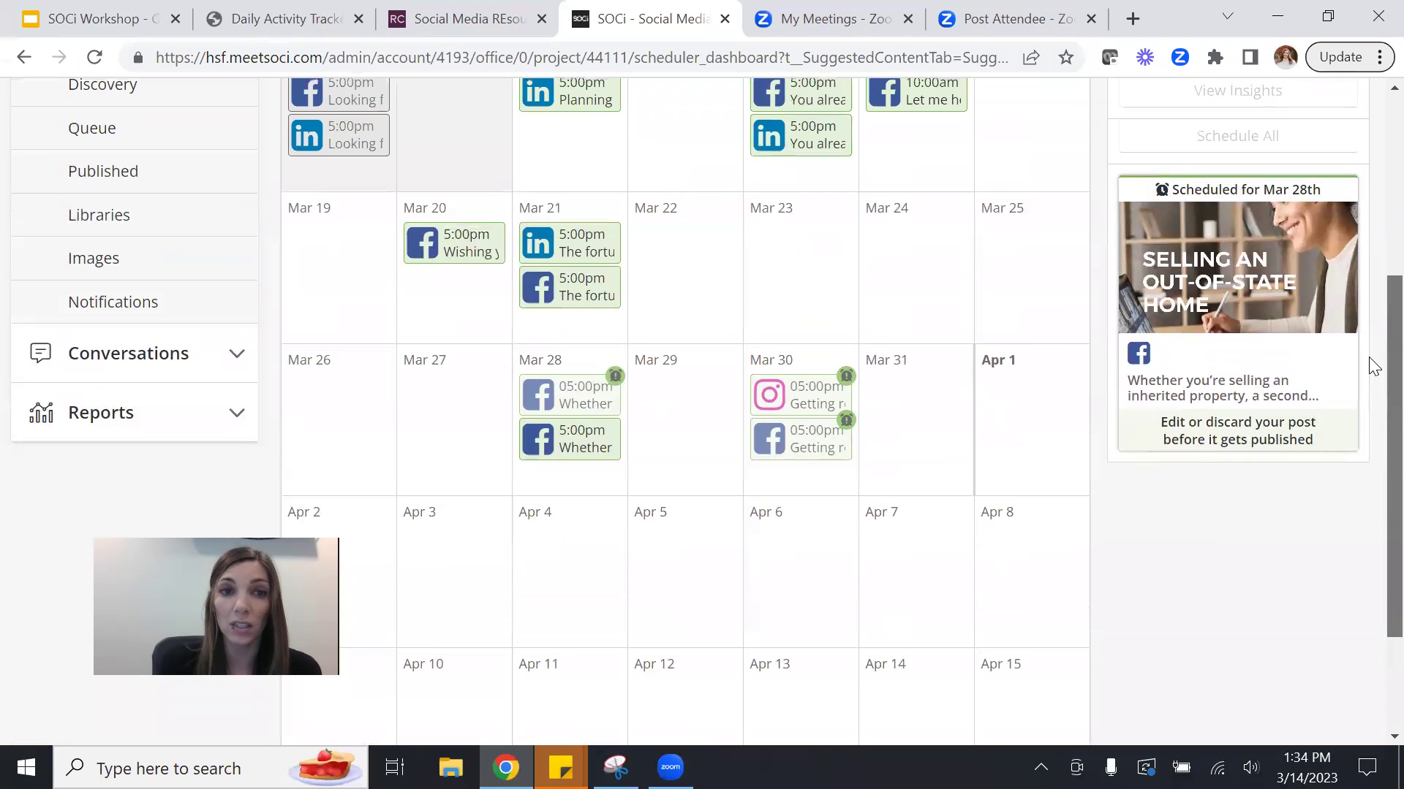
scroll(1372, 366, "up", 3)
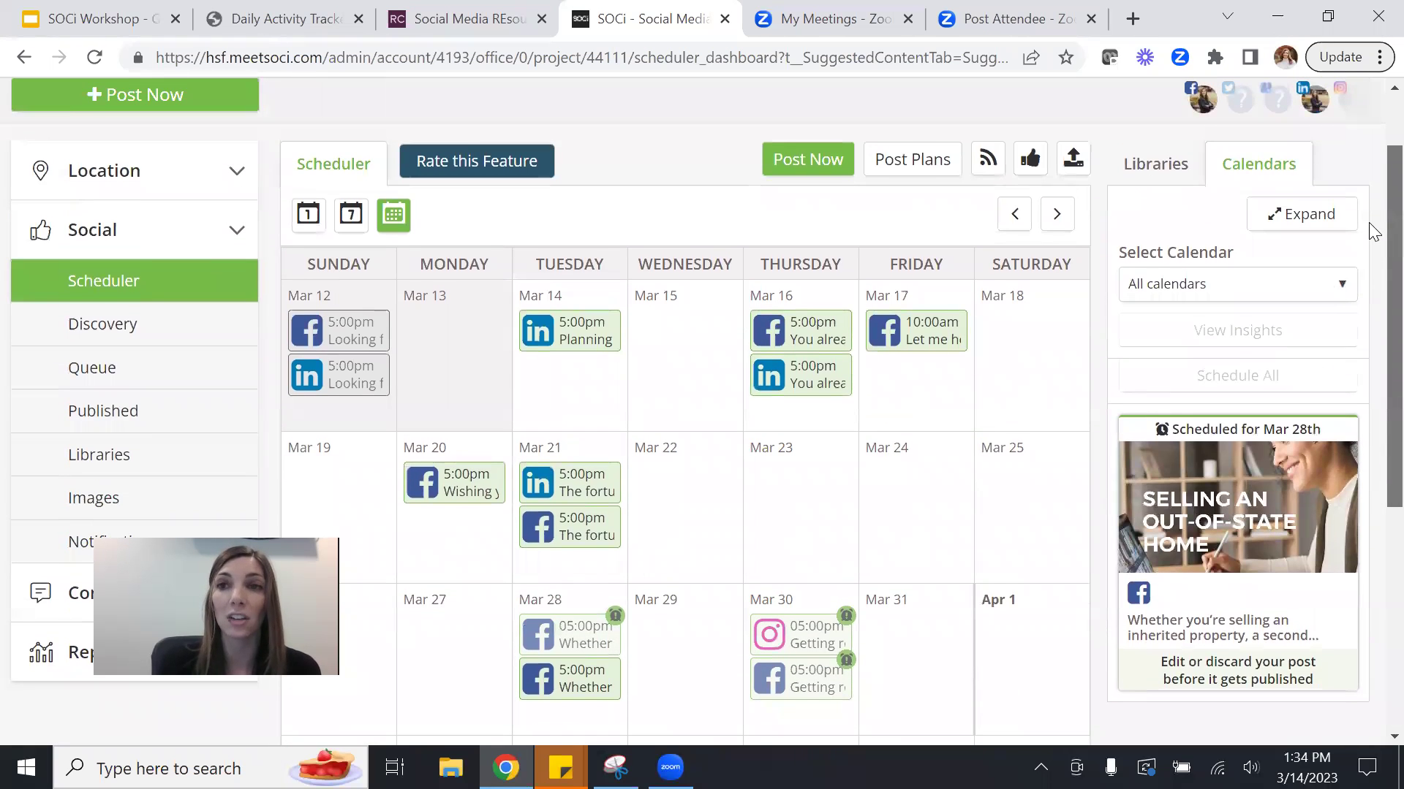
scroll(1373, 232, "up", 1)
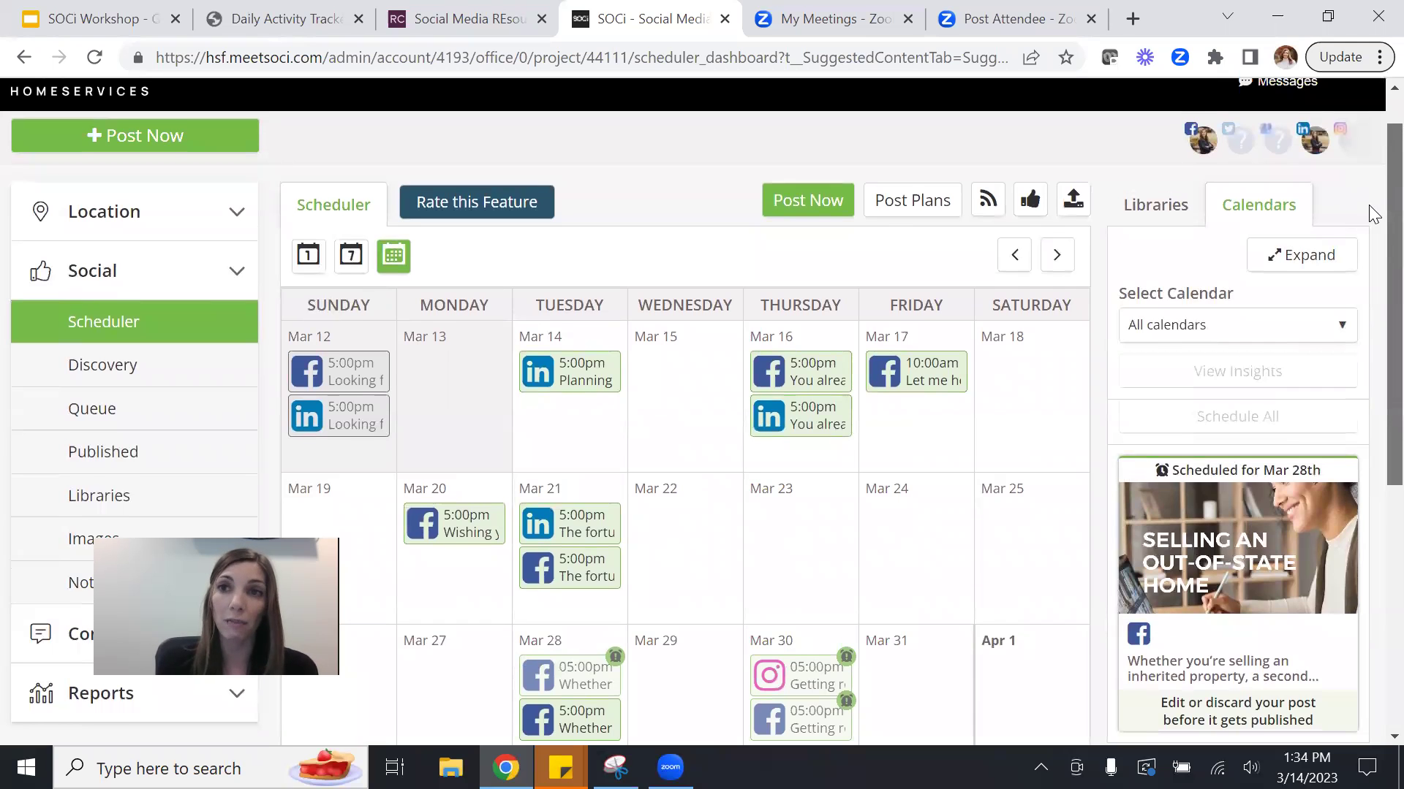
scroll(1369, 207, "down", 1)
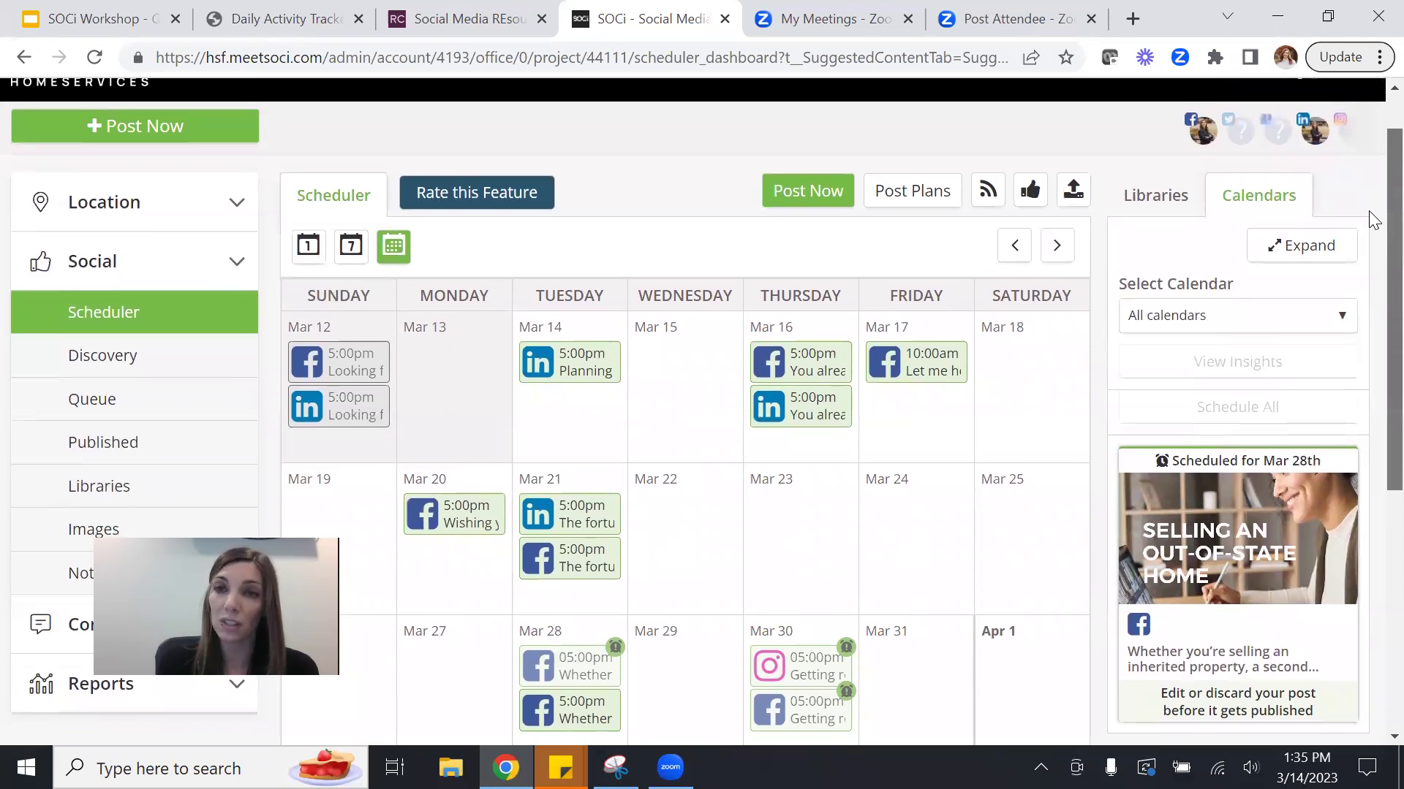
scroll(1371, 219, "down", 1)
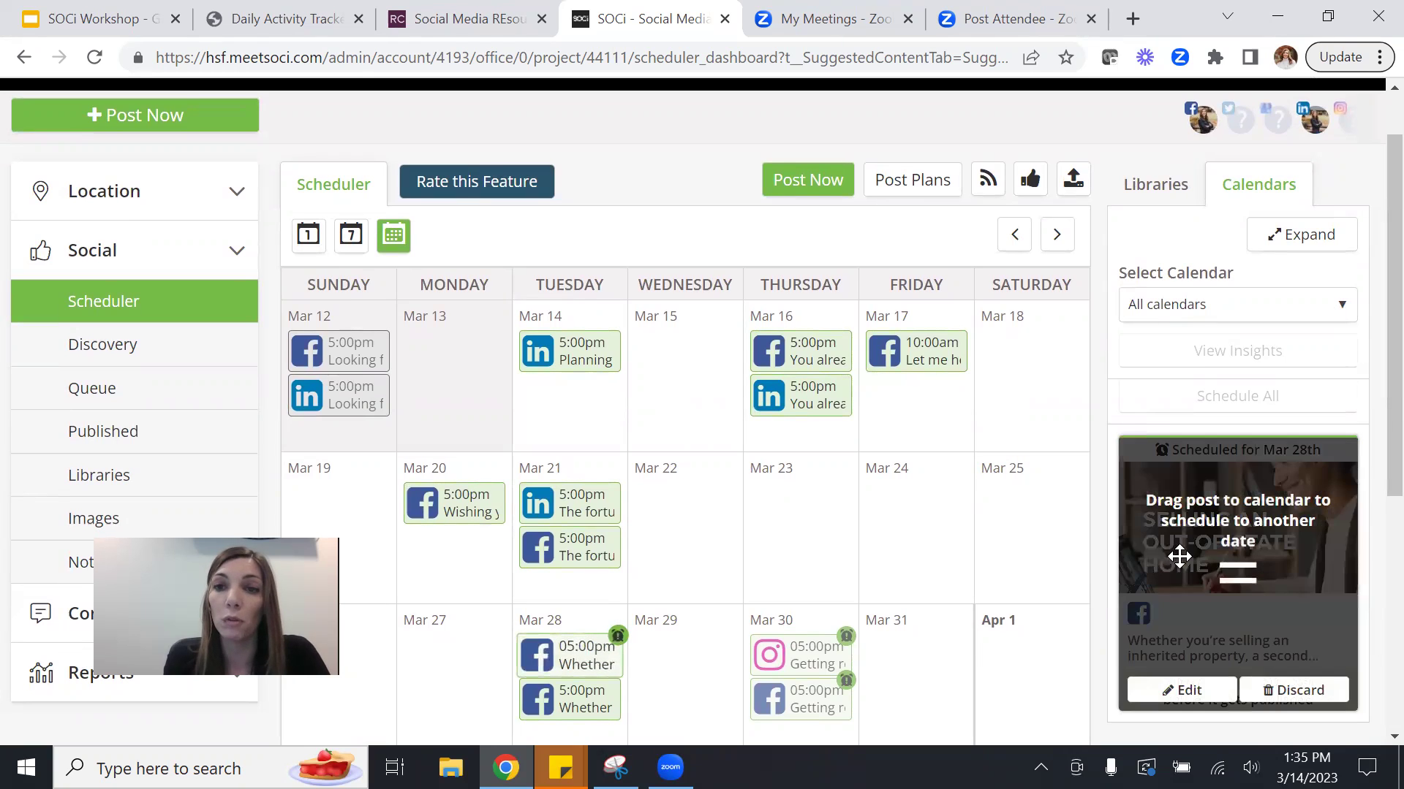
scroll(1373, 453, "down", 4)
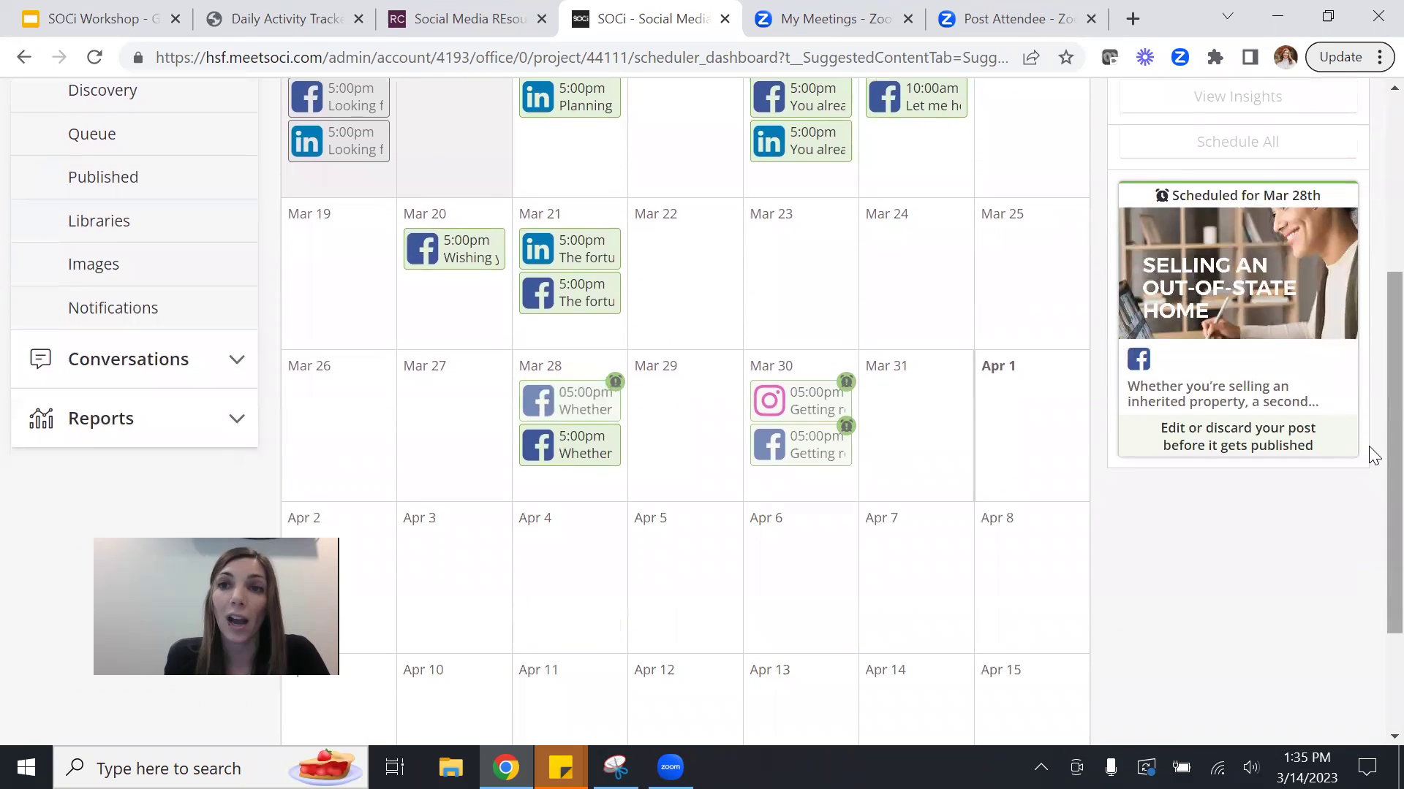
mouse_move(1264, 224)
left_click_drag(1206, 226, 809, 253)
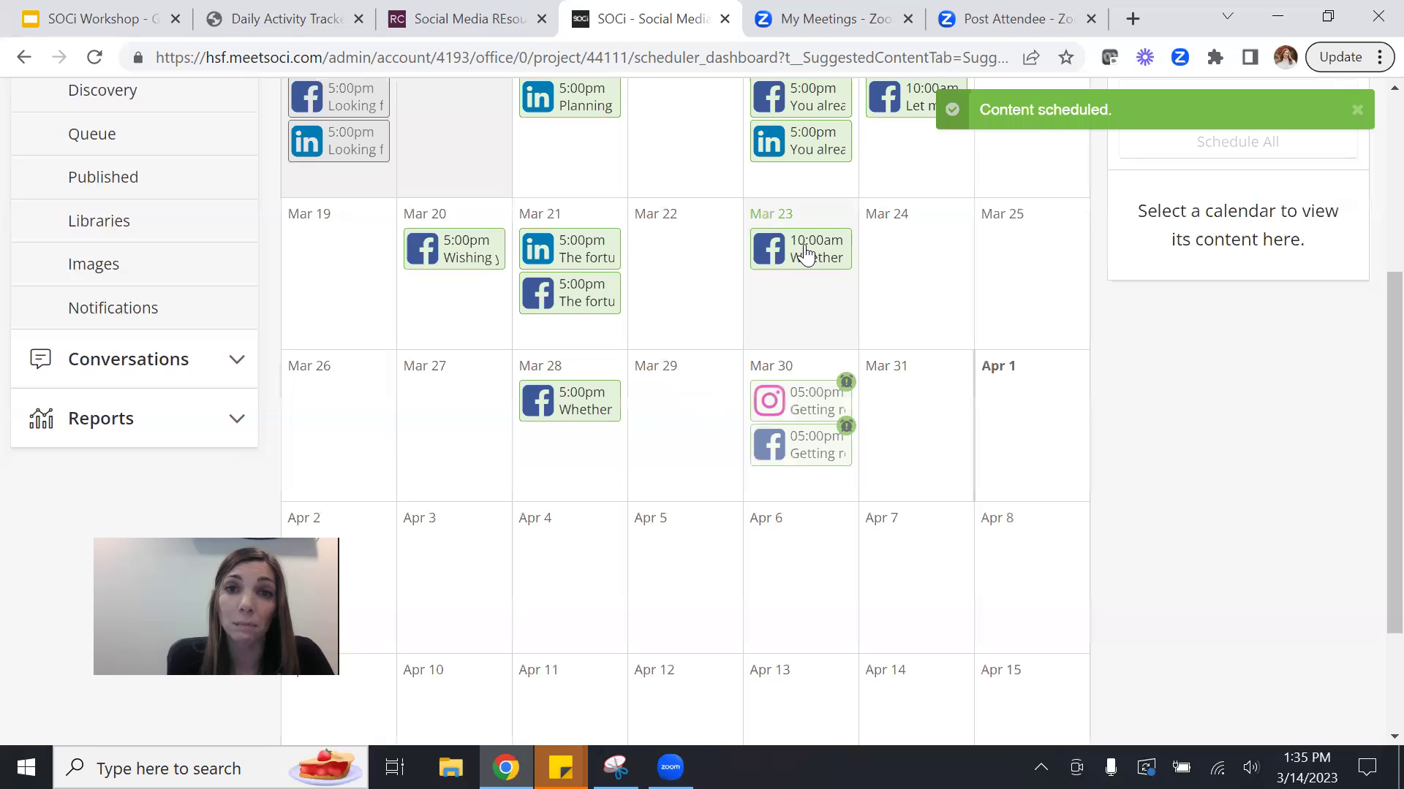
scroll(1369, 415, "up", 5)
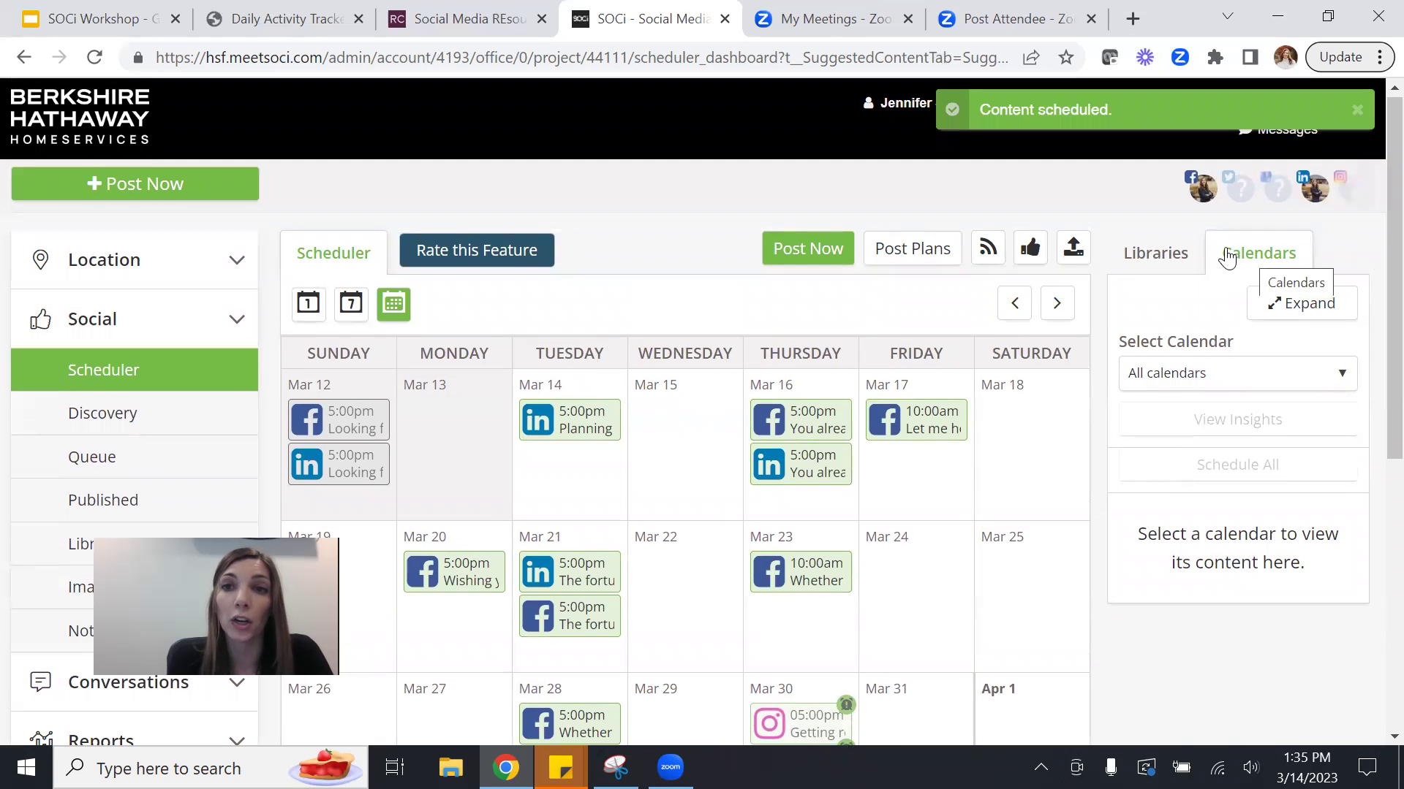
left_click(1171, 258)
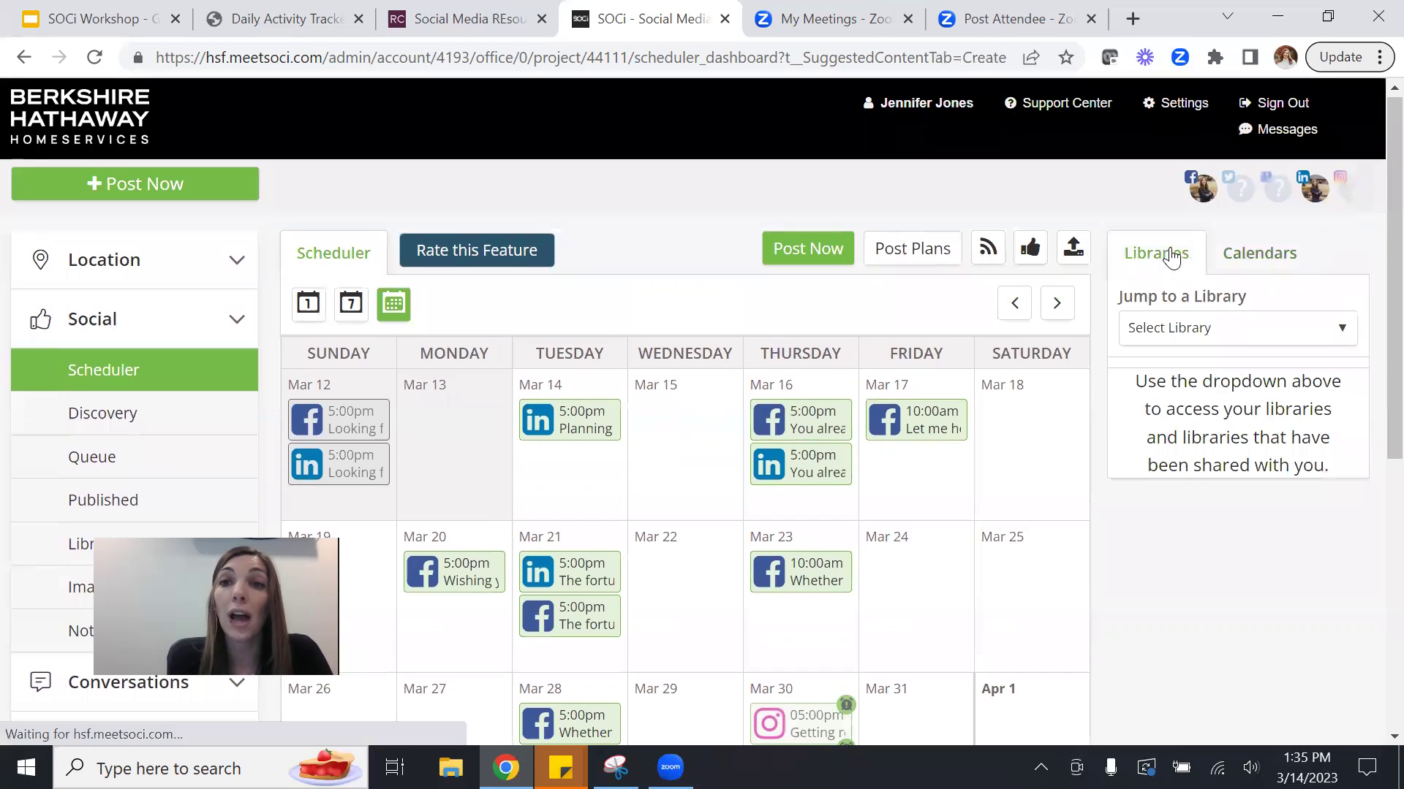
left_click(1198, 342)
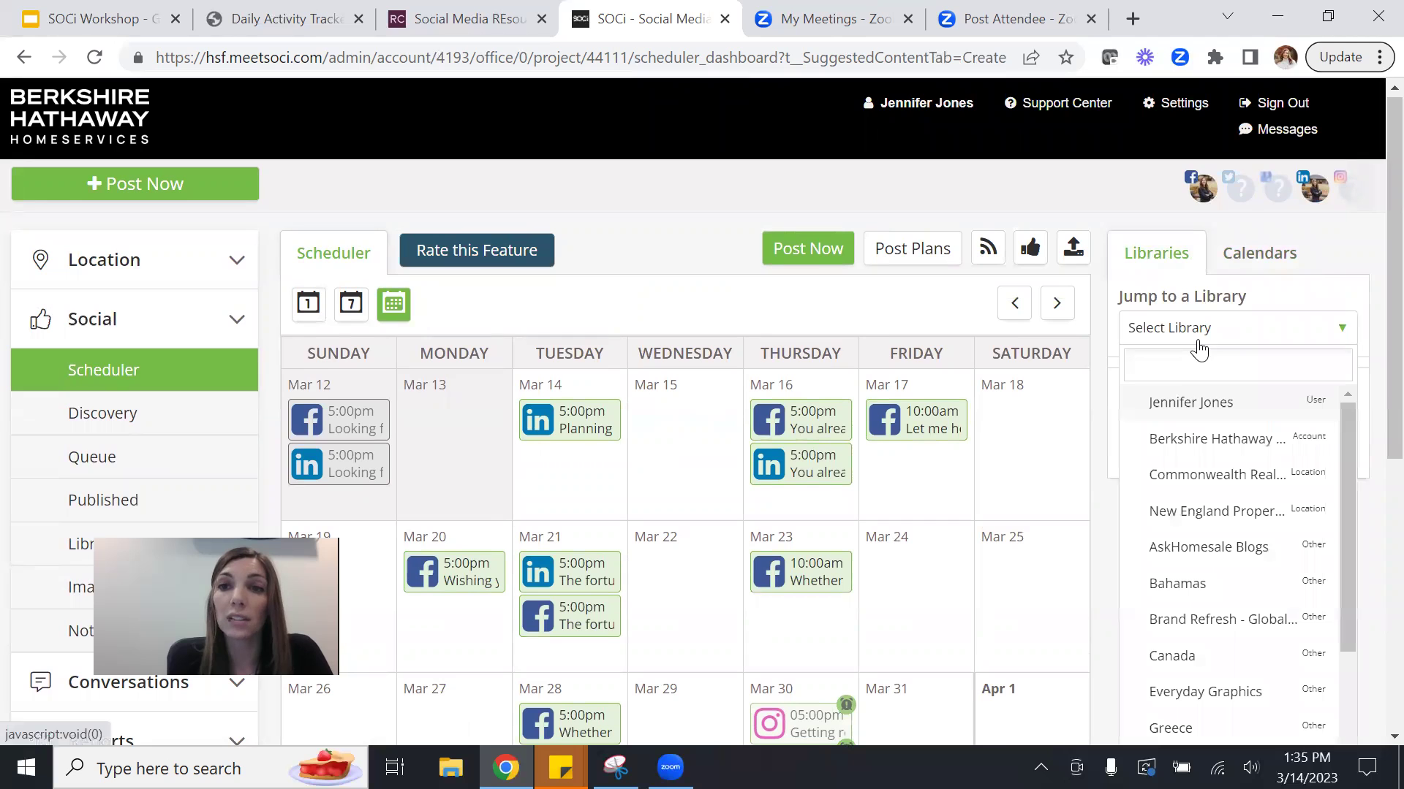
left_click(1368, 352)
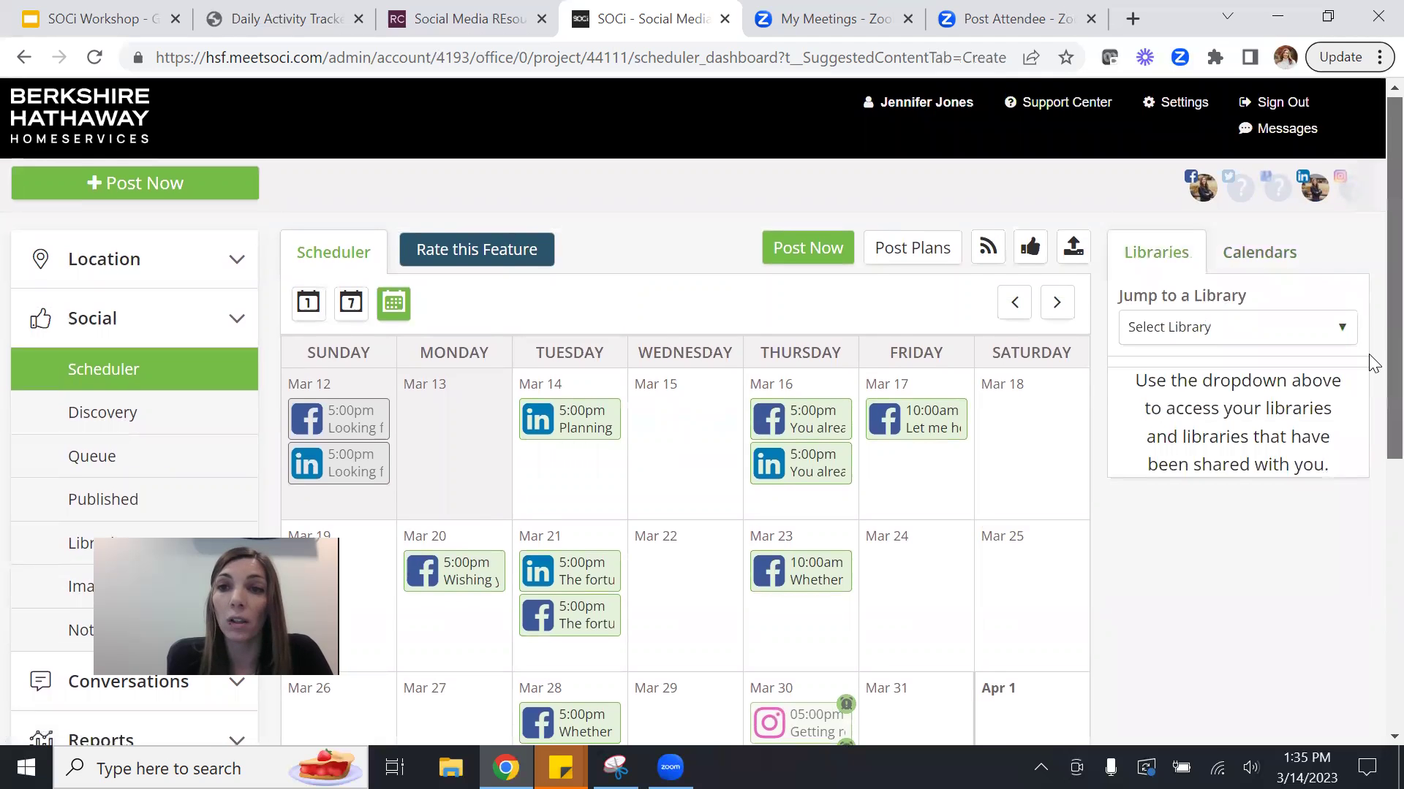
scroll(1369, 366, "down", 2)
scroll(1369, 416, "down", 2)
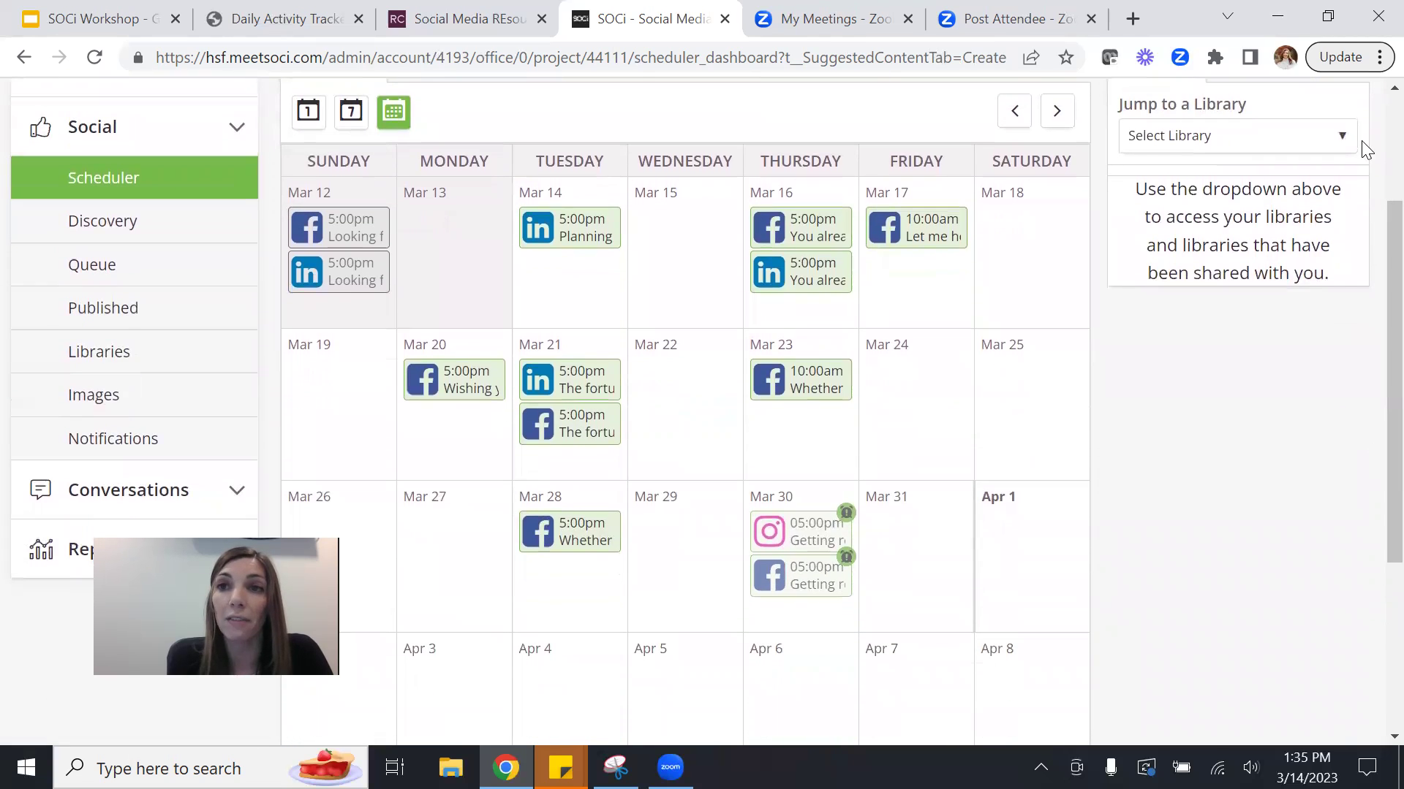
left_click(1342, 140)
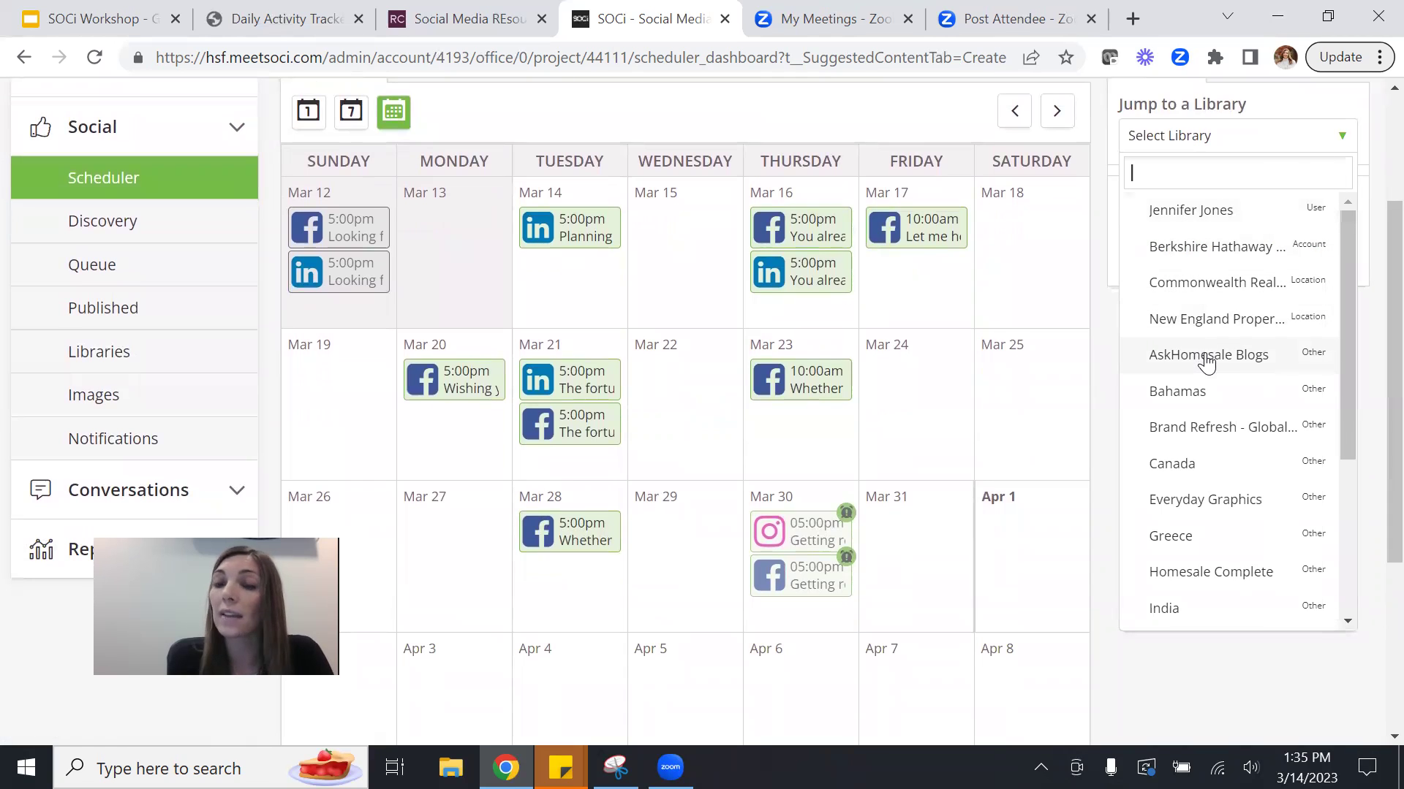
left_click(1218, 505)
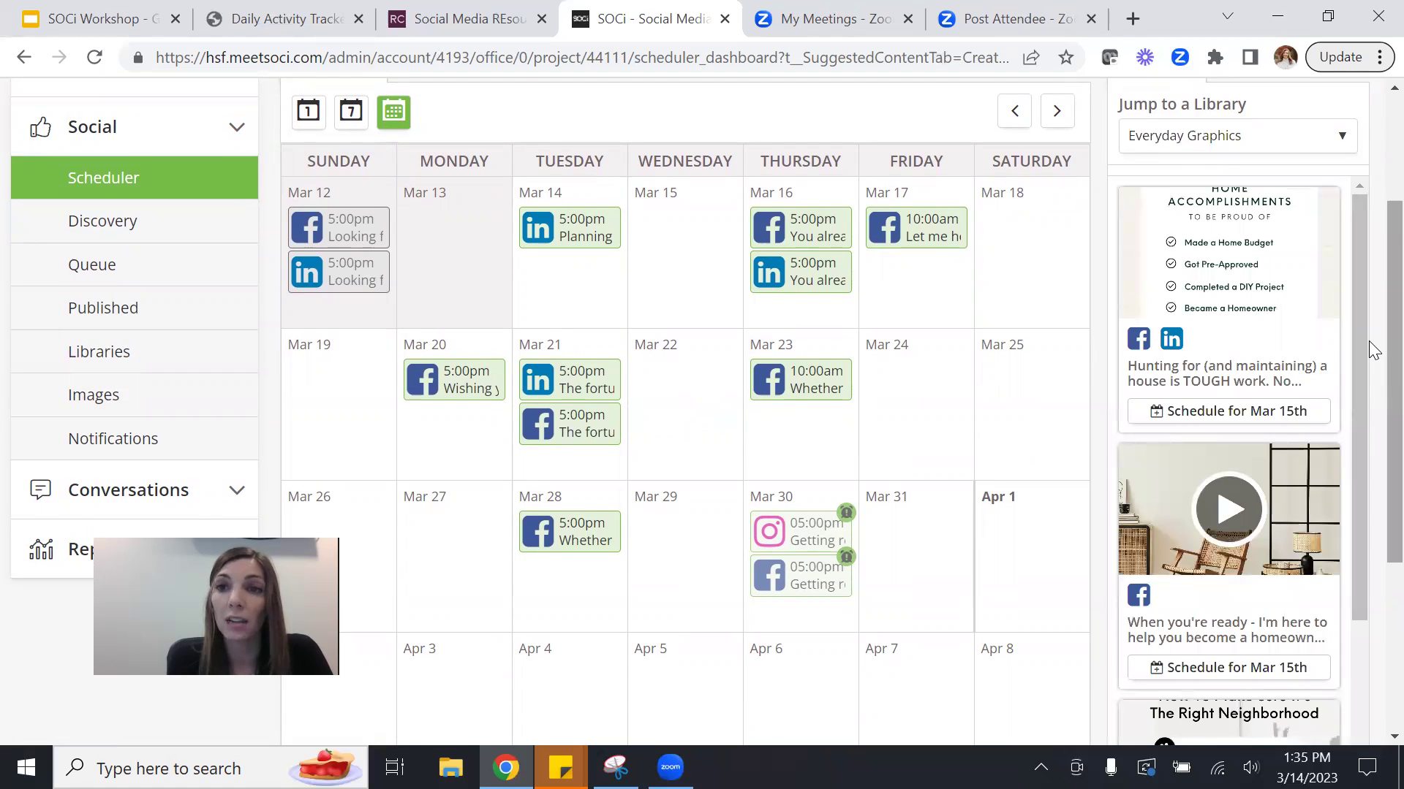
Drop the Home Accomplishments library post onto Mar 24; open the Right Neighborhood post, then close it unchanged.
mouse_move(1269, 251)
left_click_drag(1269, 251, 935, 410)
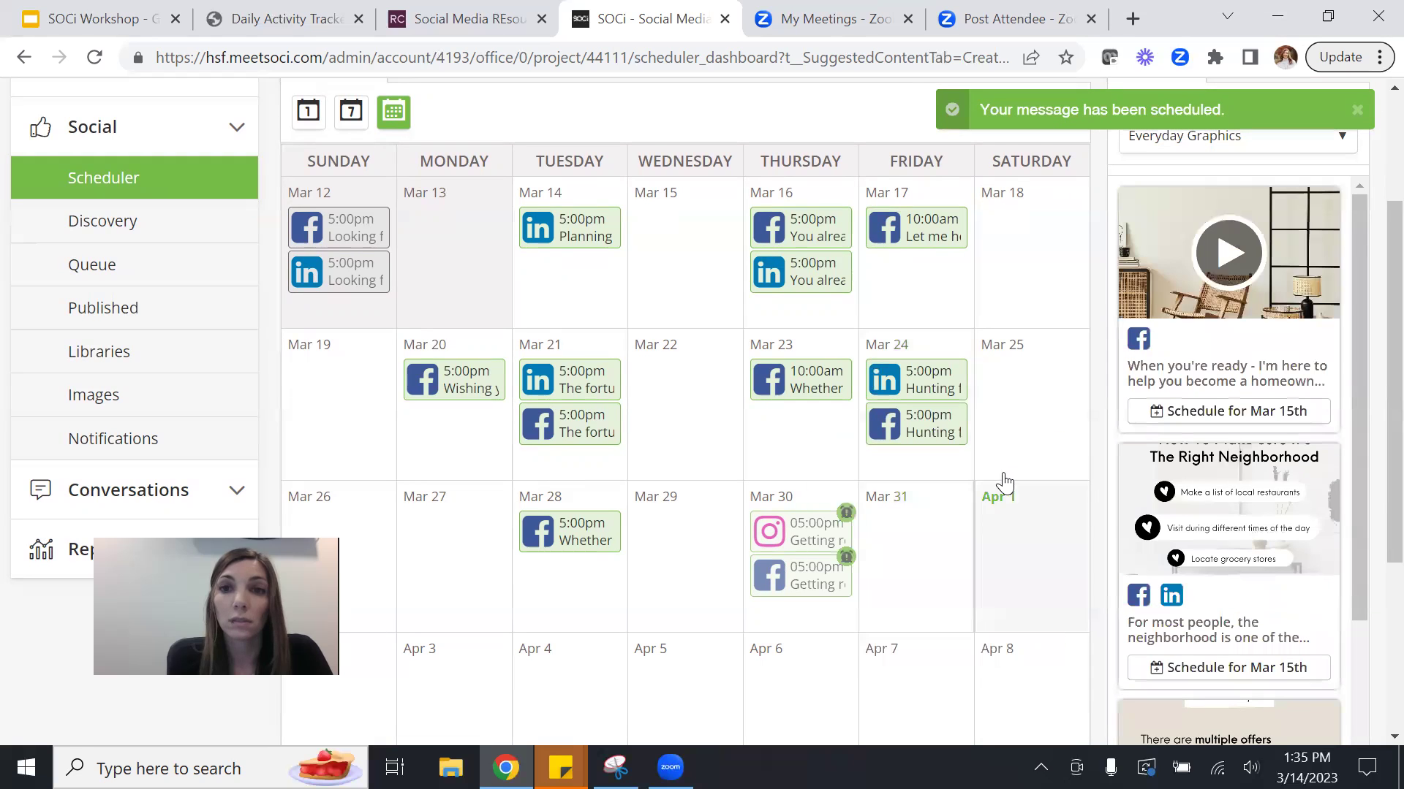
left_click_drag(1368, 431, 1371, 504)
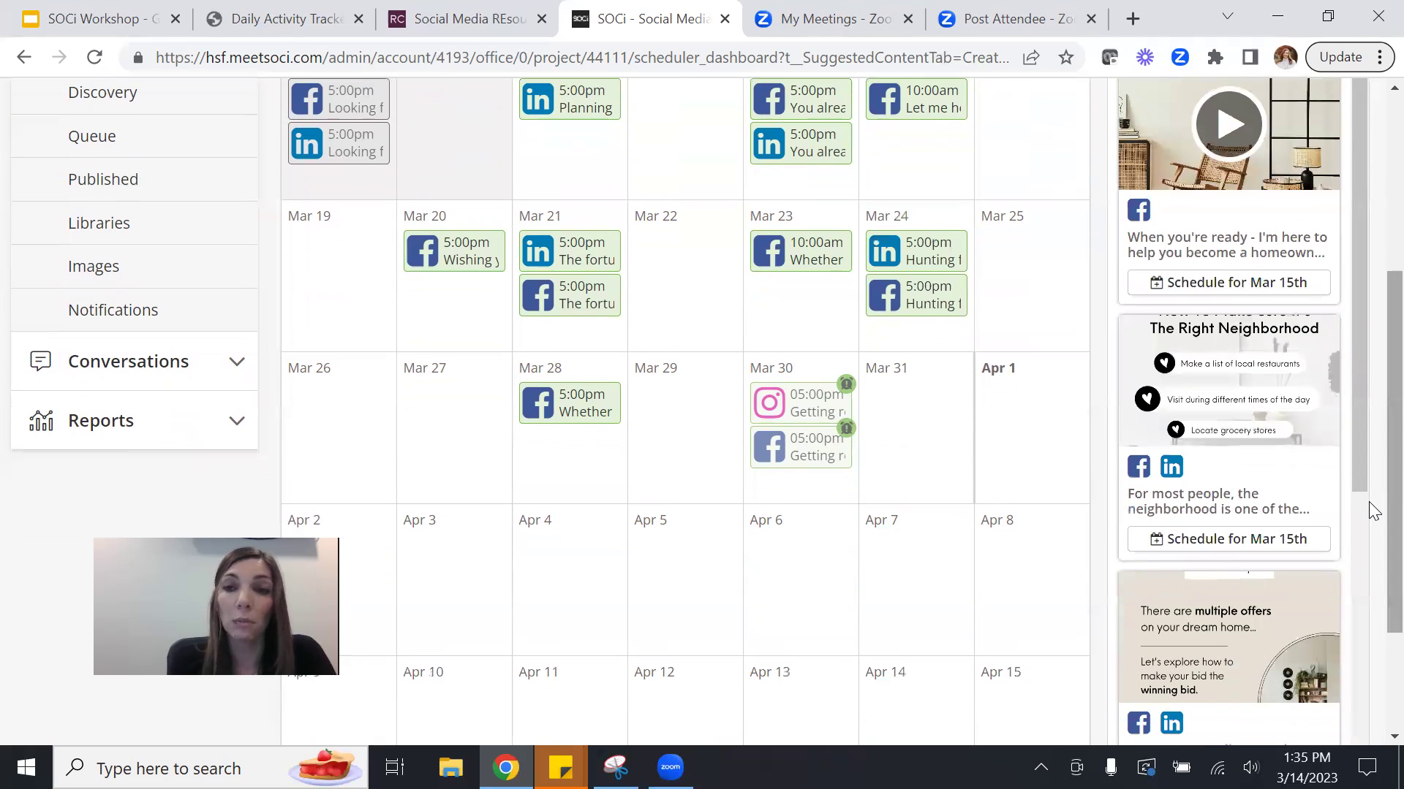
mouse_move(1281, 495)
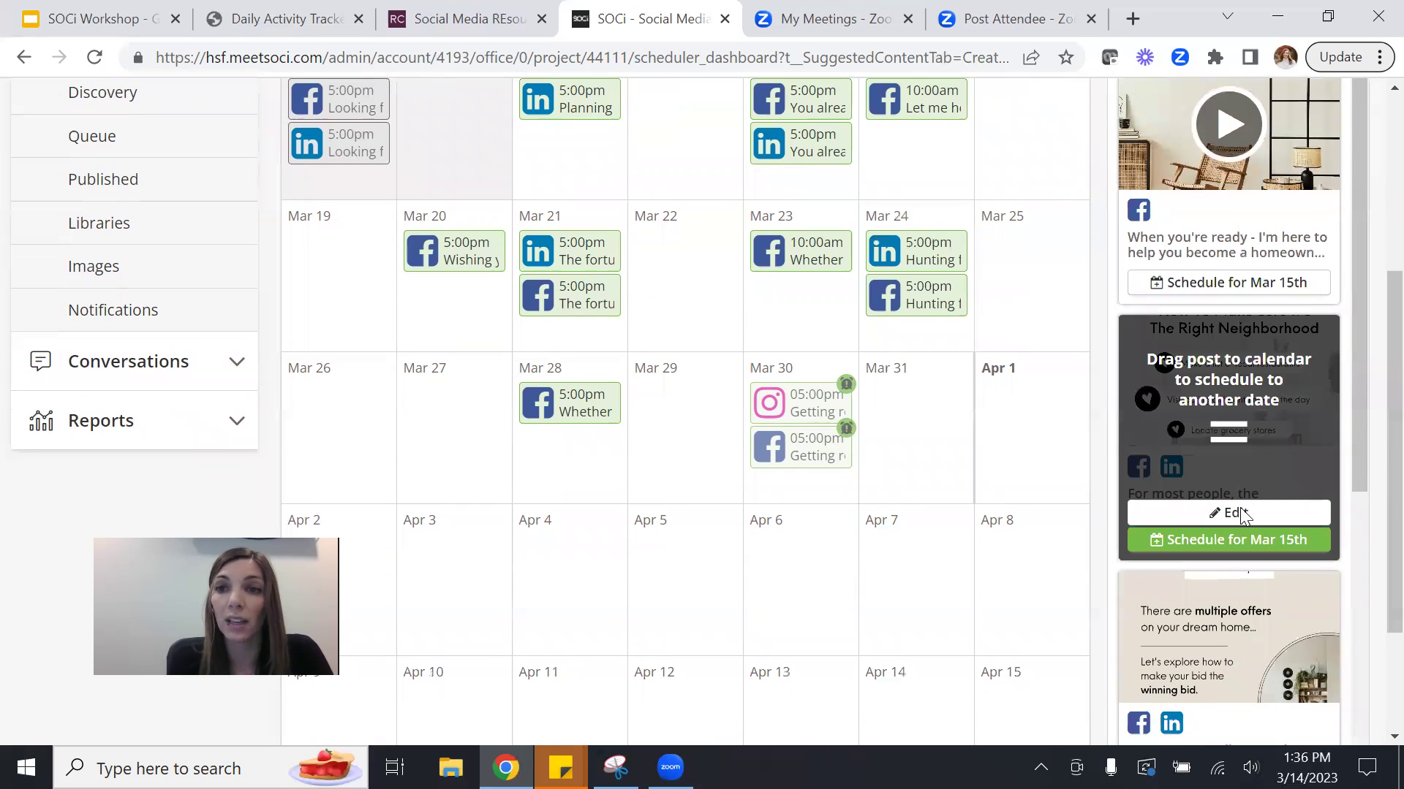
left_click(1239, 514)
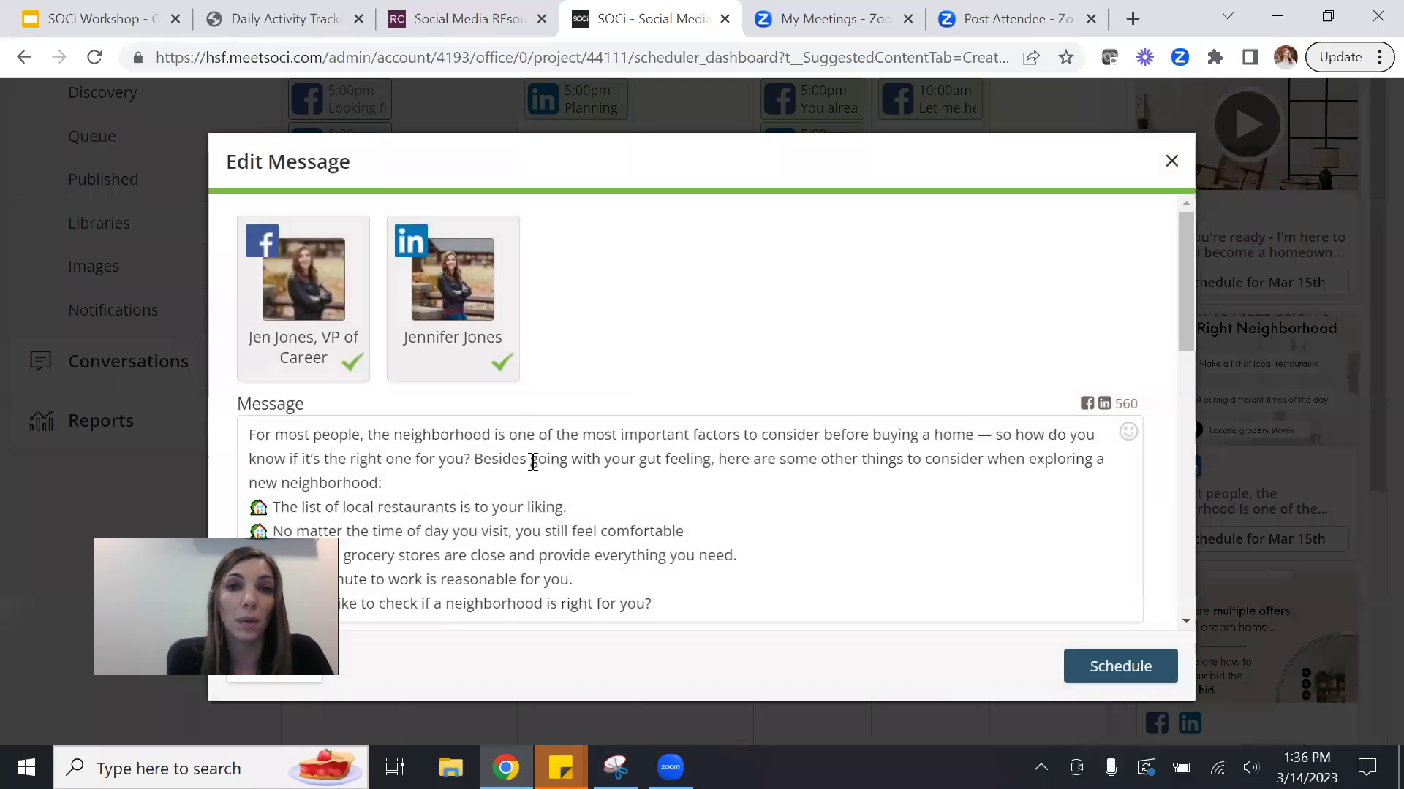
left_click_drag(1183, 315, 1173, 623)
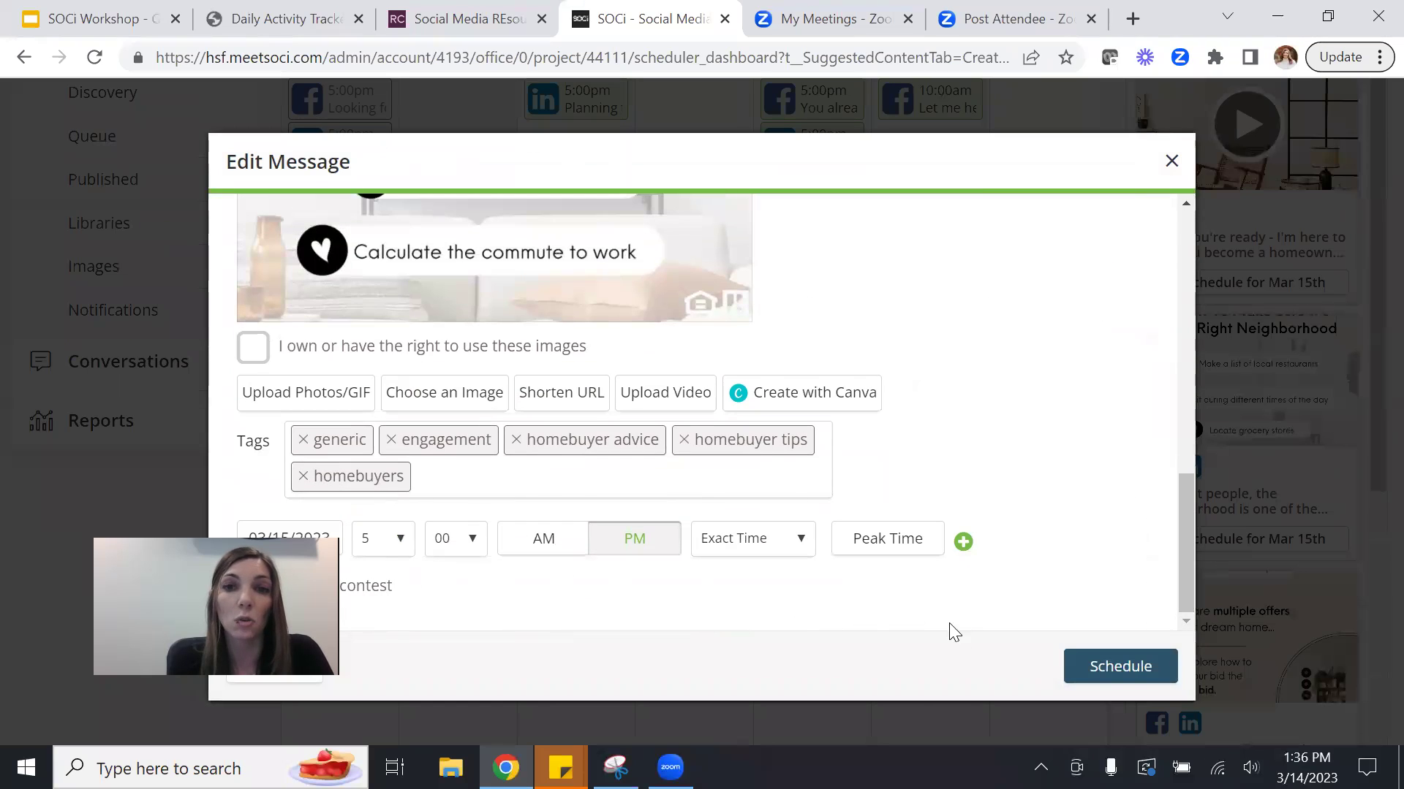
left_click(1171, 167)
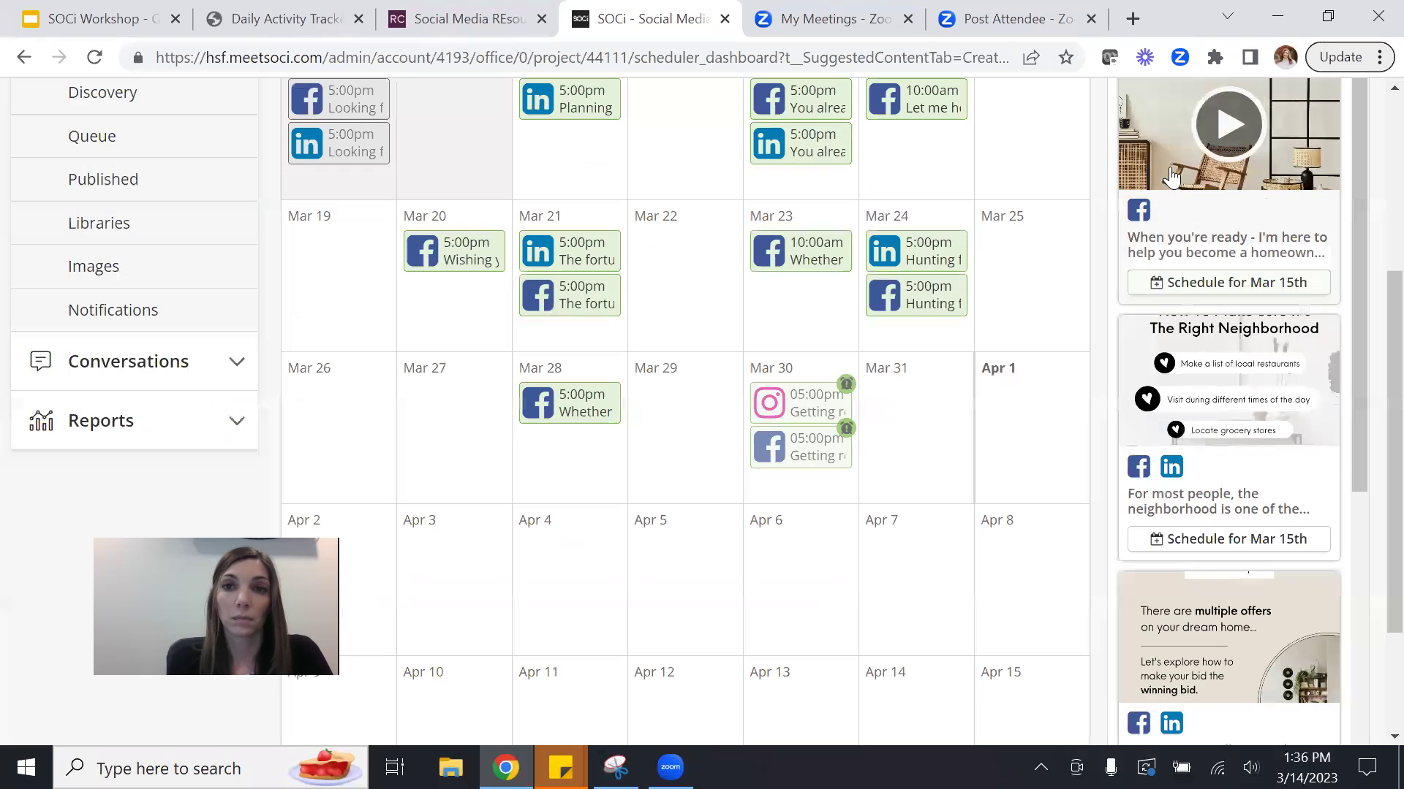
left_click(925, 257)
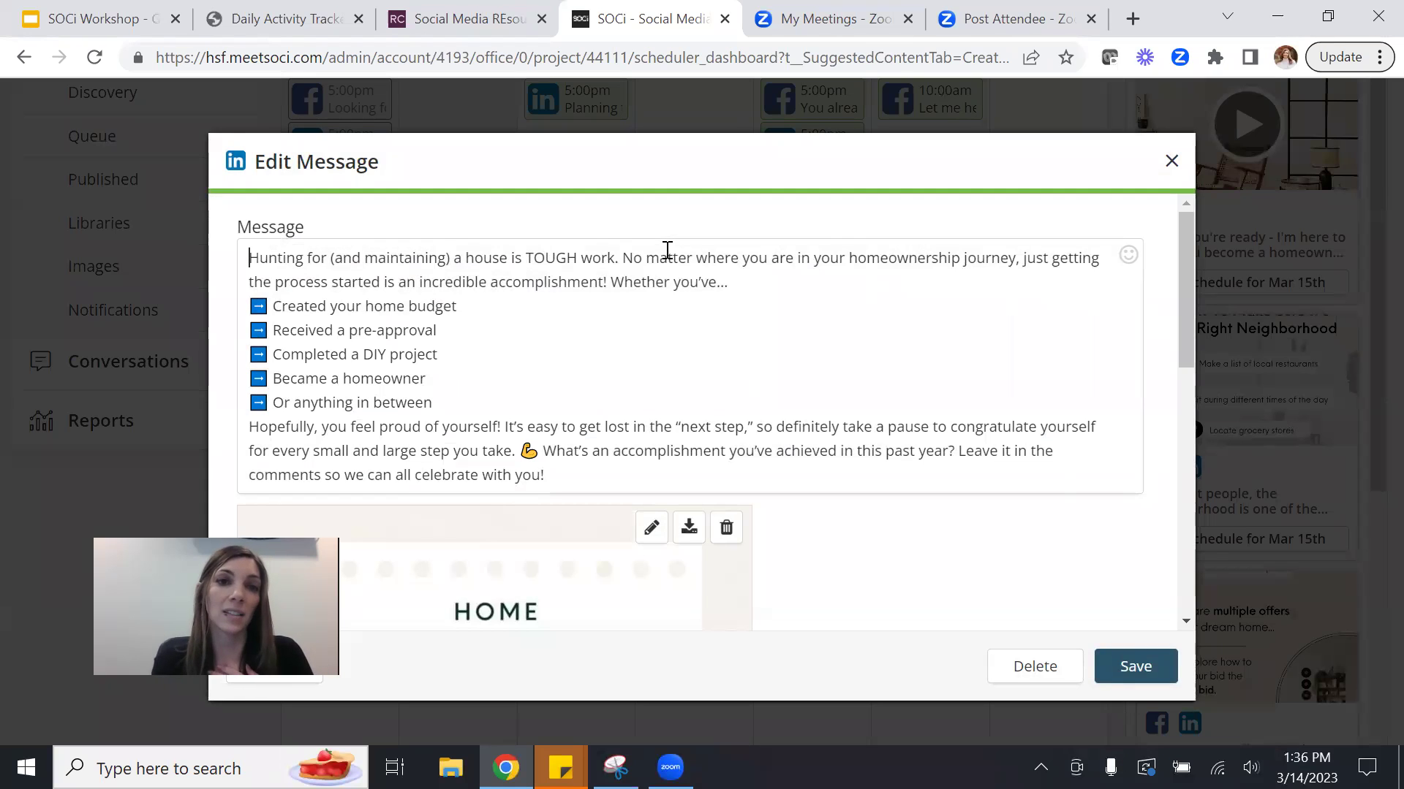
left_click_drag(1187, 356, 1168, 677)
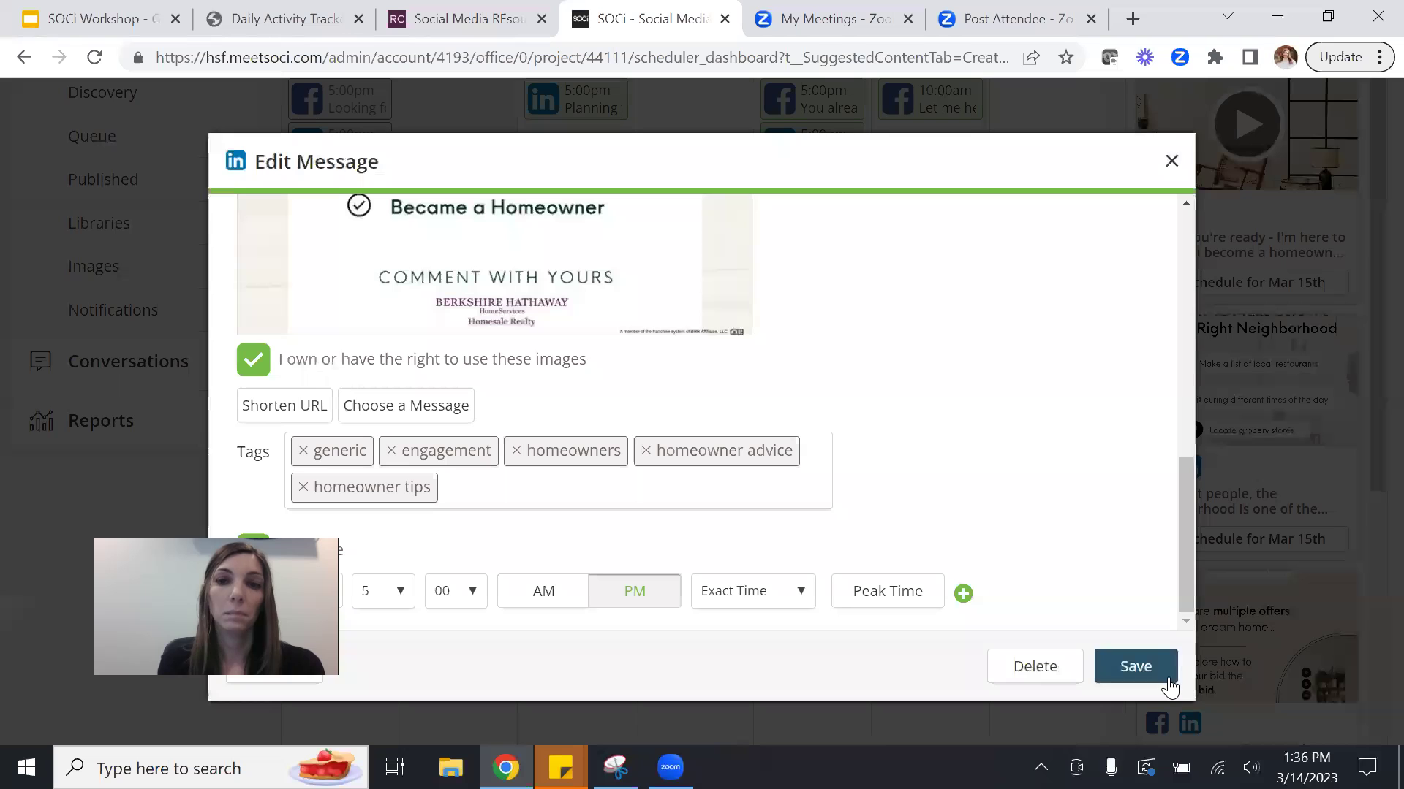
left_click(1169, 169)
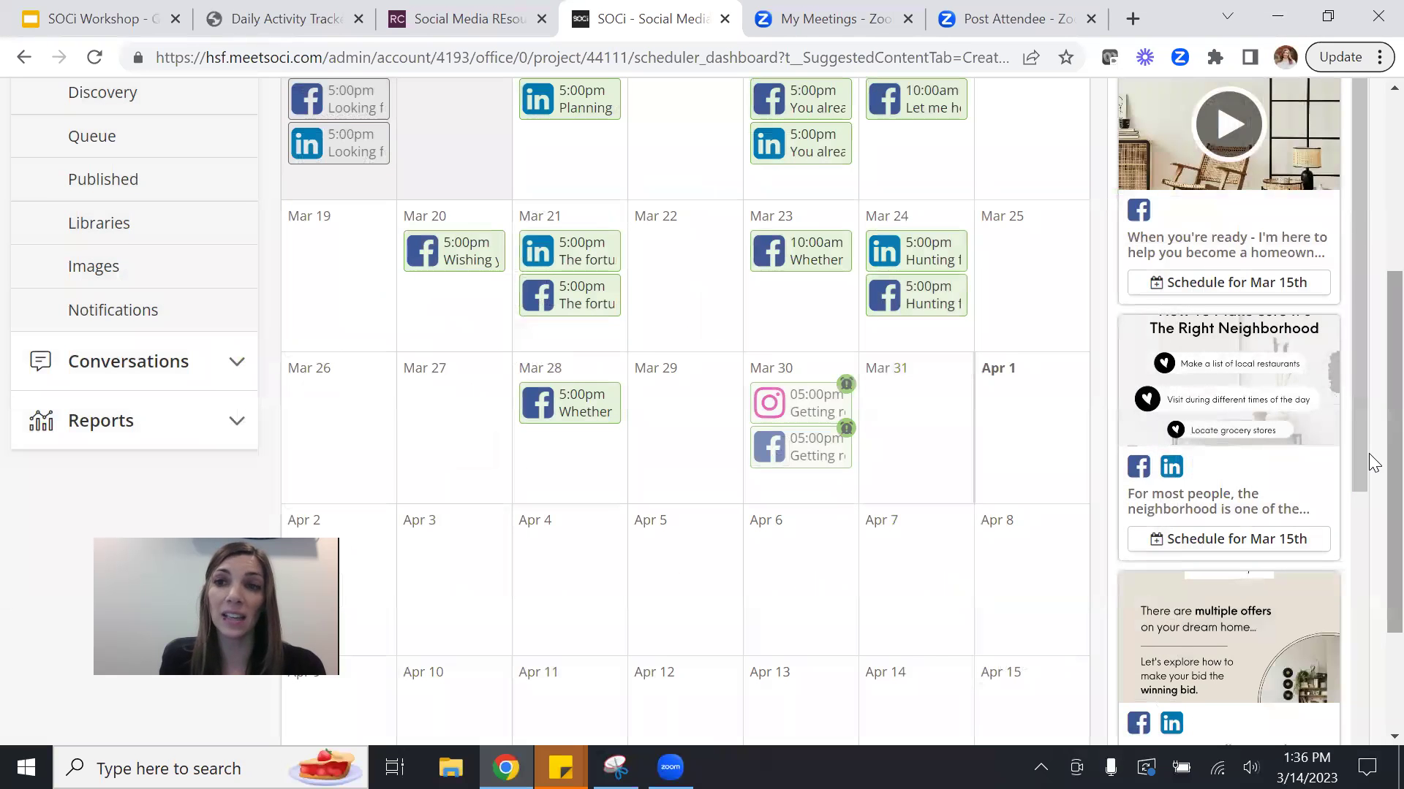
left_click_drag(1370, 455, 1373, 310)
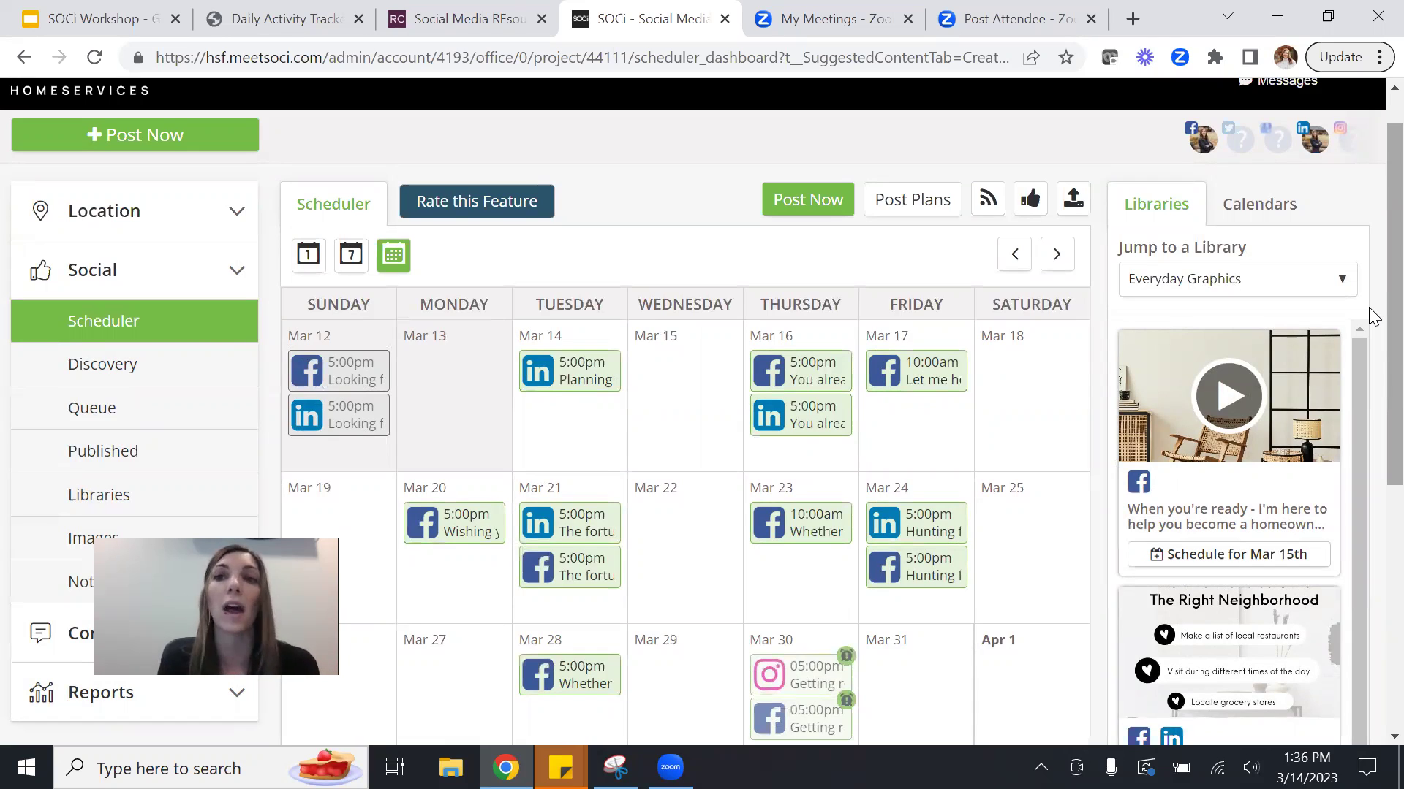
Open the Libraries page listing pinned libraries, including the agent's library with 15 items.
scroll(1369, 310, "down", 2)
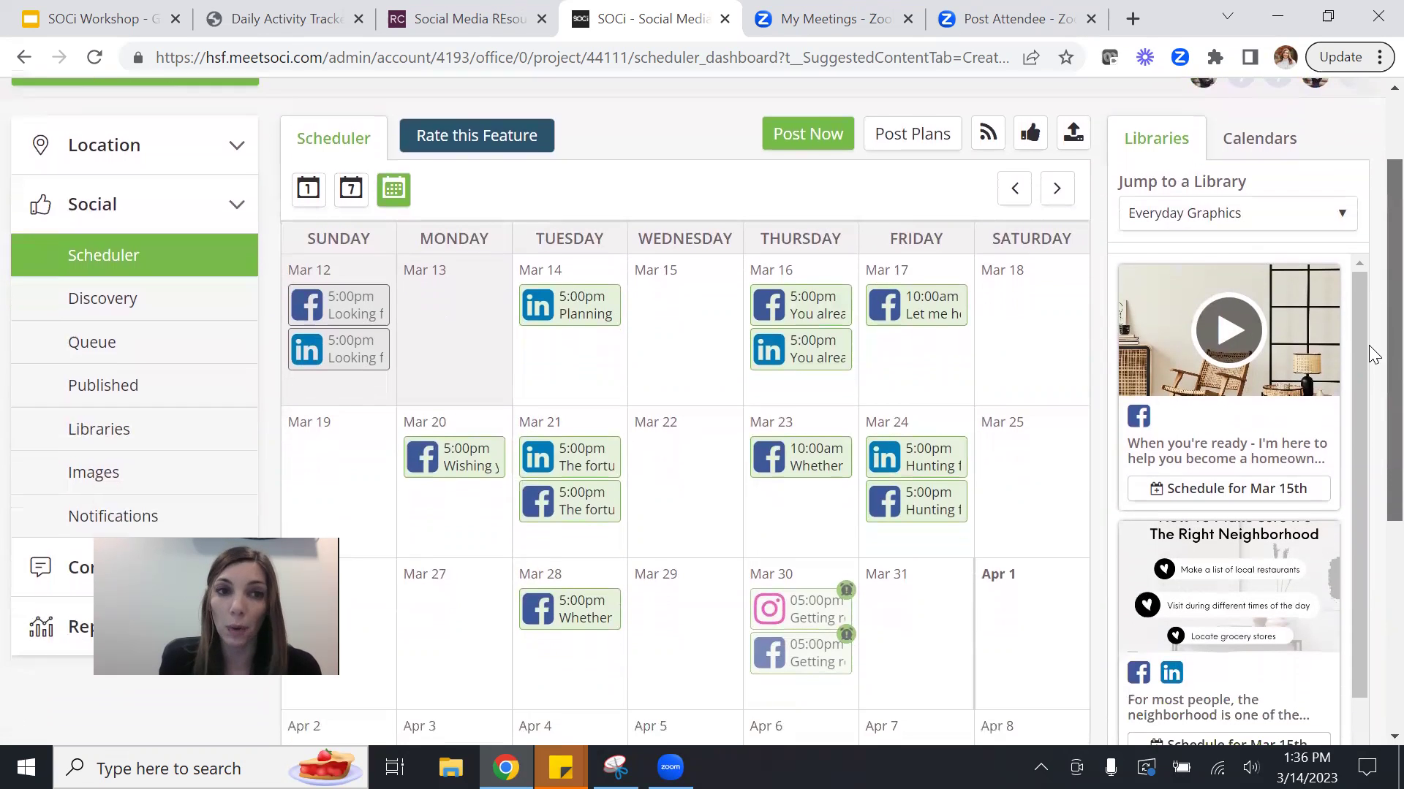
scroll(1368, 373, "down", 1)
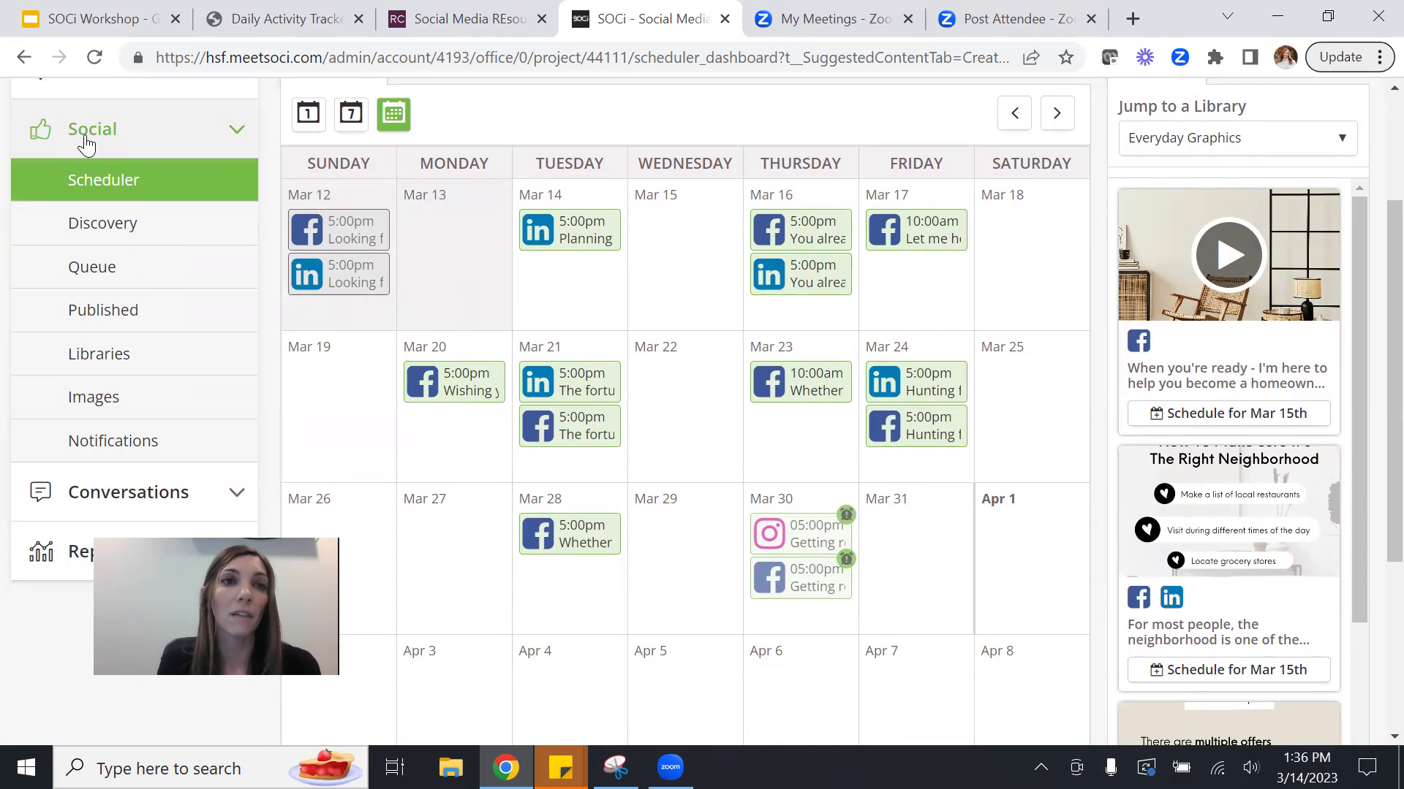
left_click(100, 355)
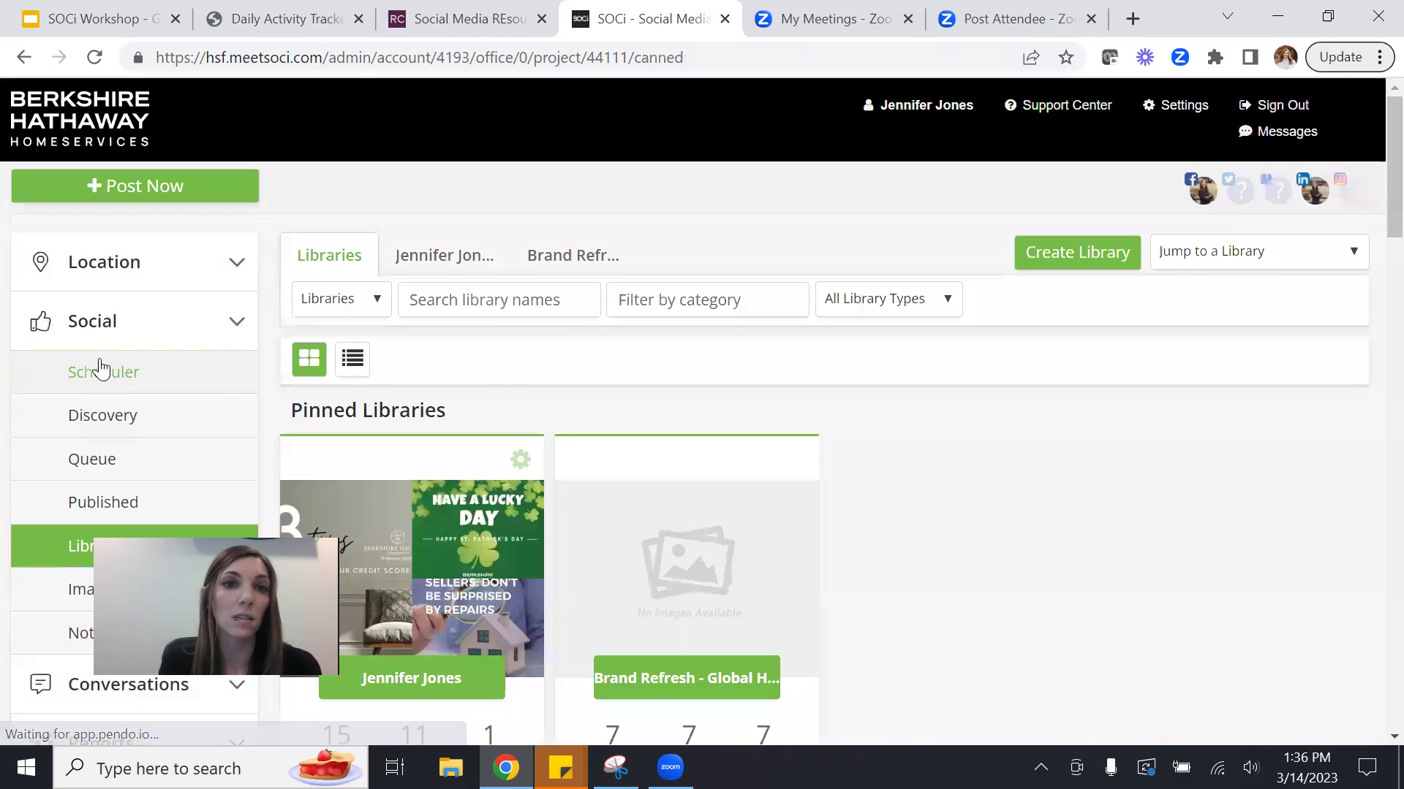
scroll(1373, 241, "down", 5)
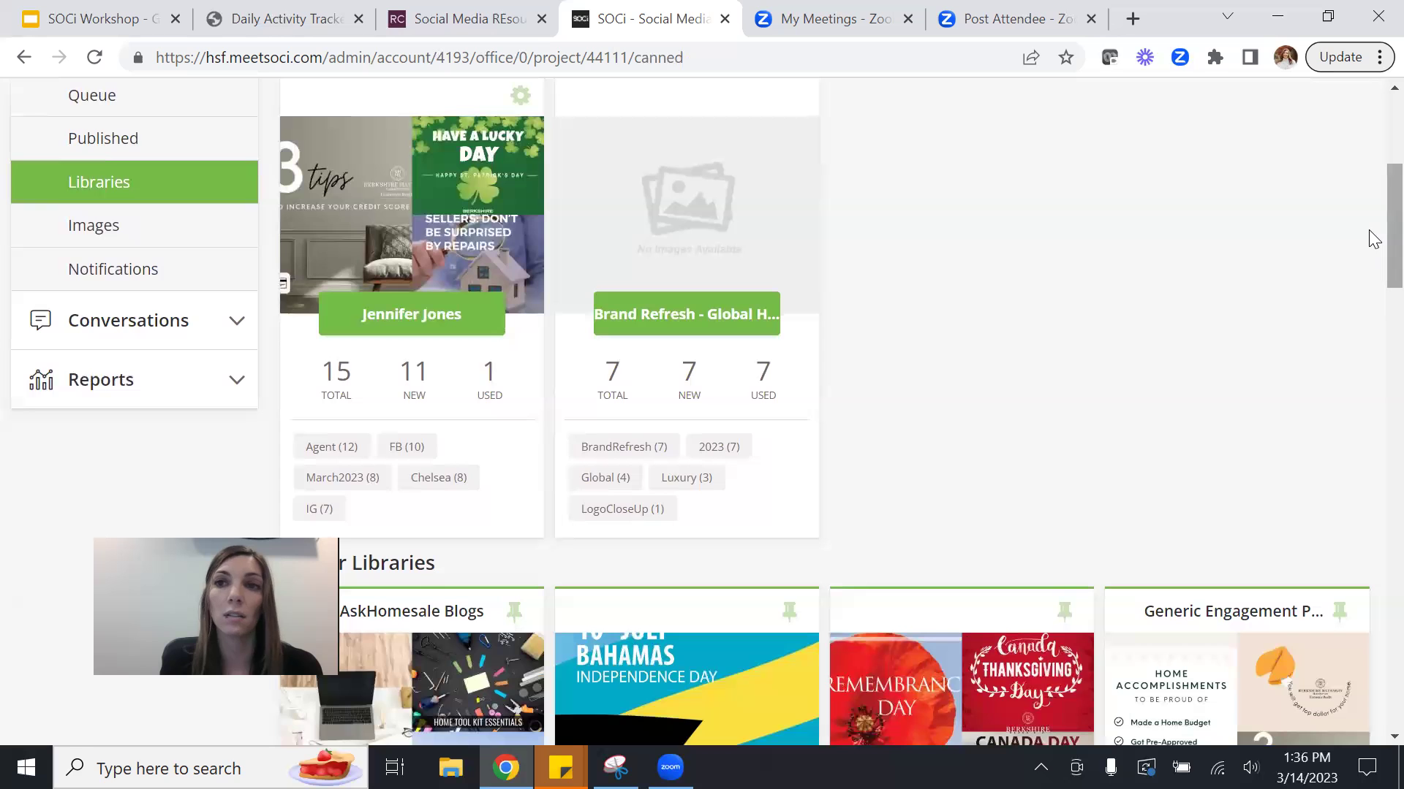
Open the AskHomesale Blogs library and scroll its posts to Homebuyer Compromises.
scroll(1373, 271, "down", 1)
scroll(1372, 271, "down", 4)
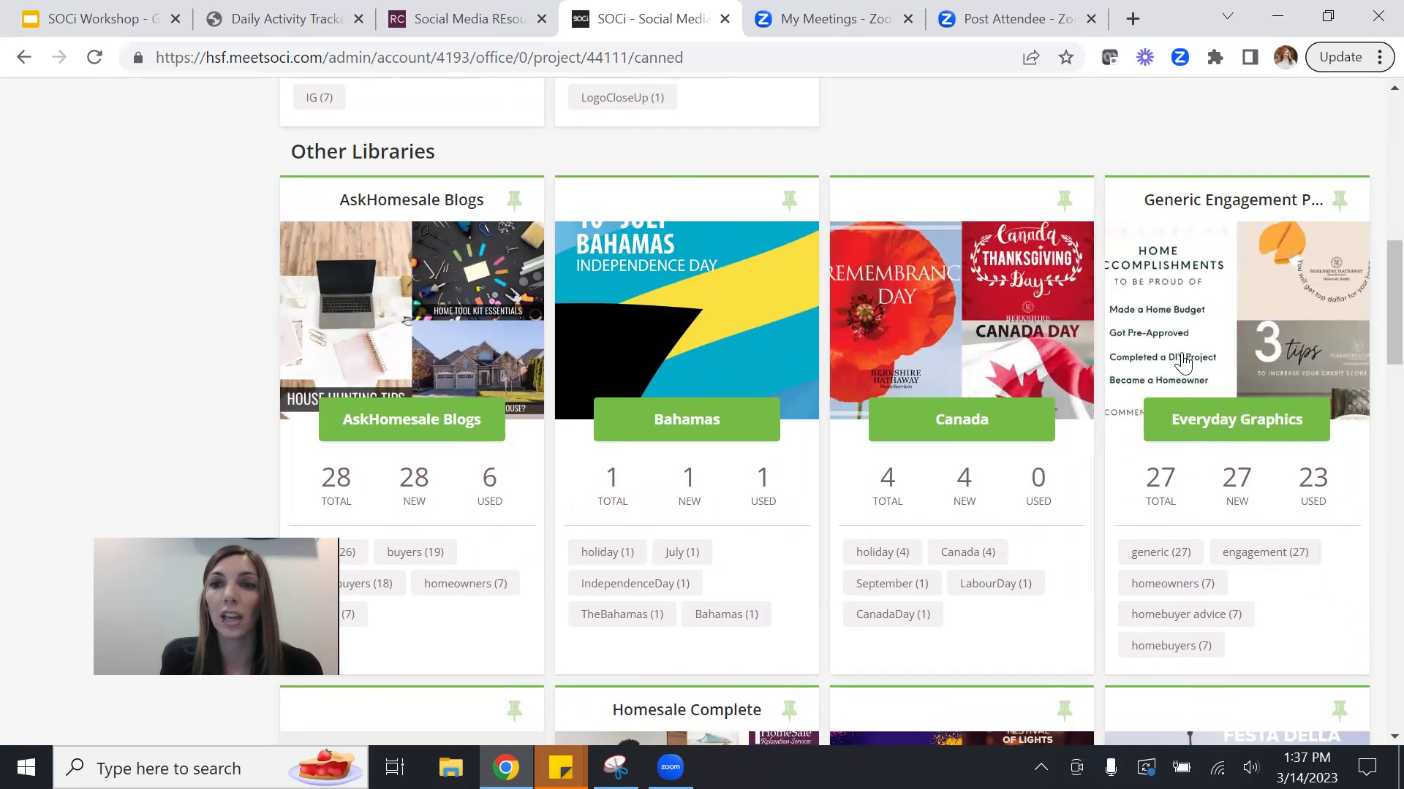
left_click(442, 271)
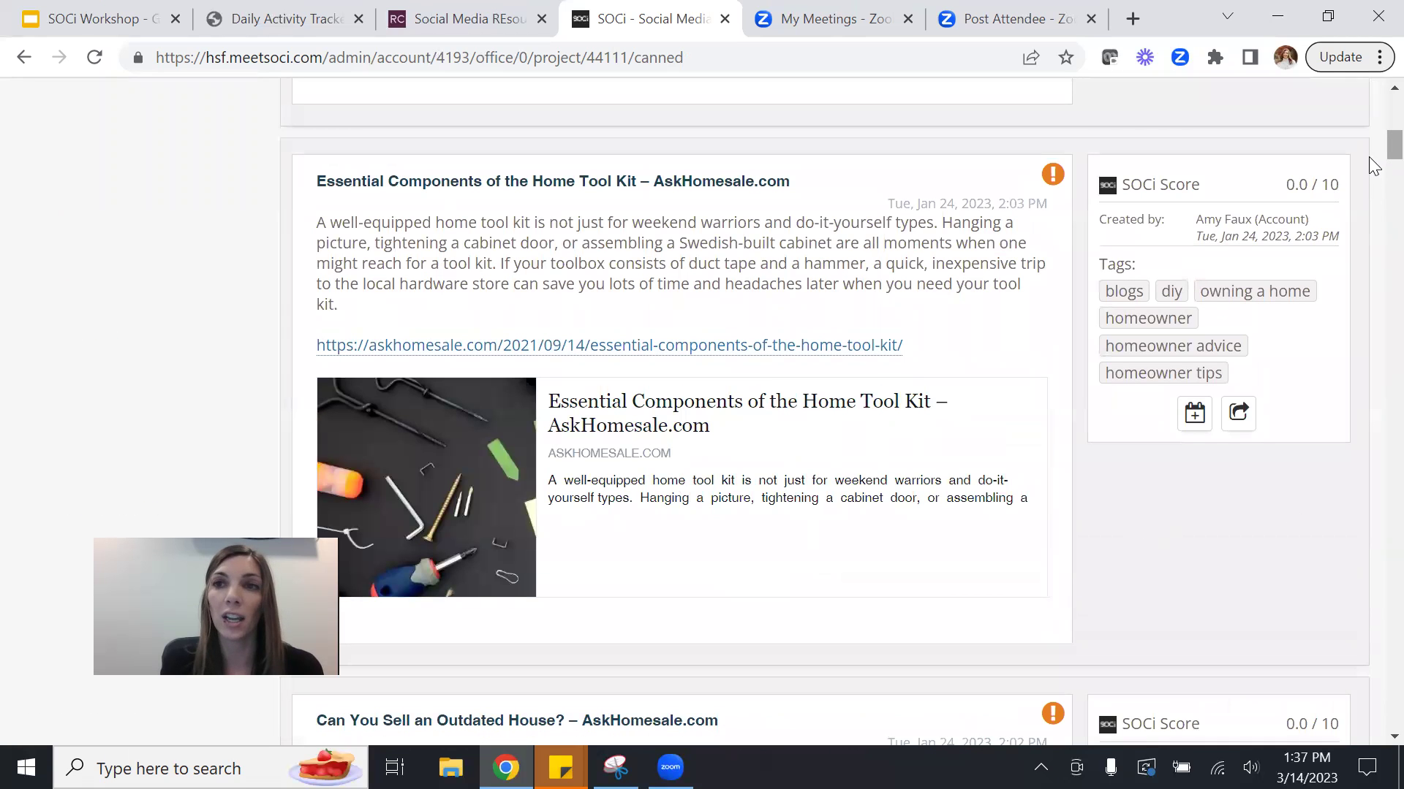
scroll(1368, 155, "down", 9)
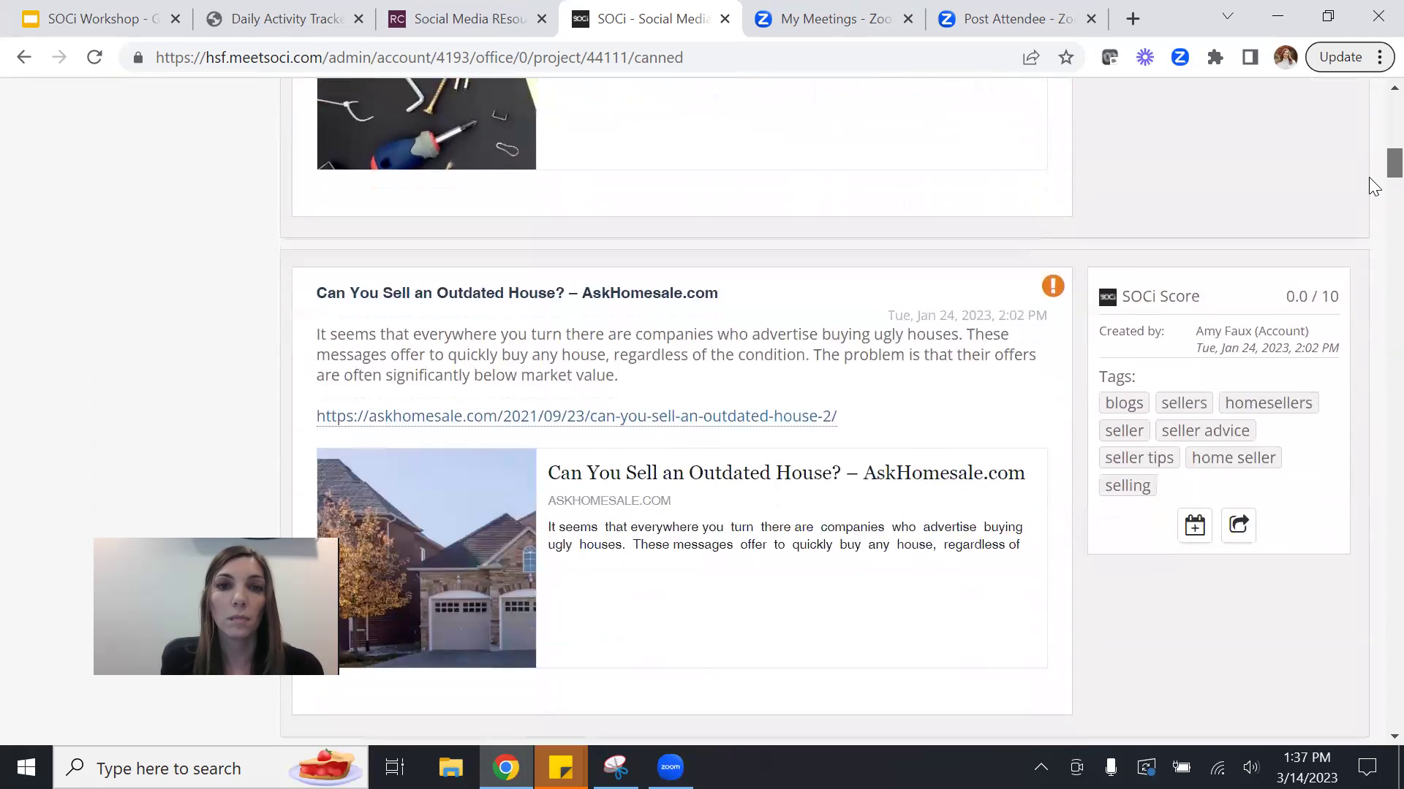
scroll(1371, 194, "down", 5)
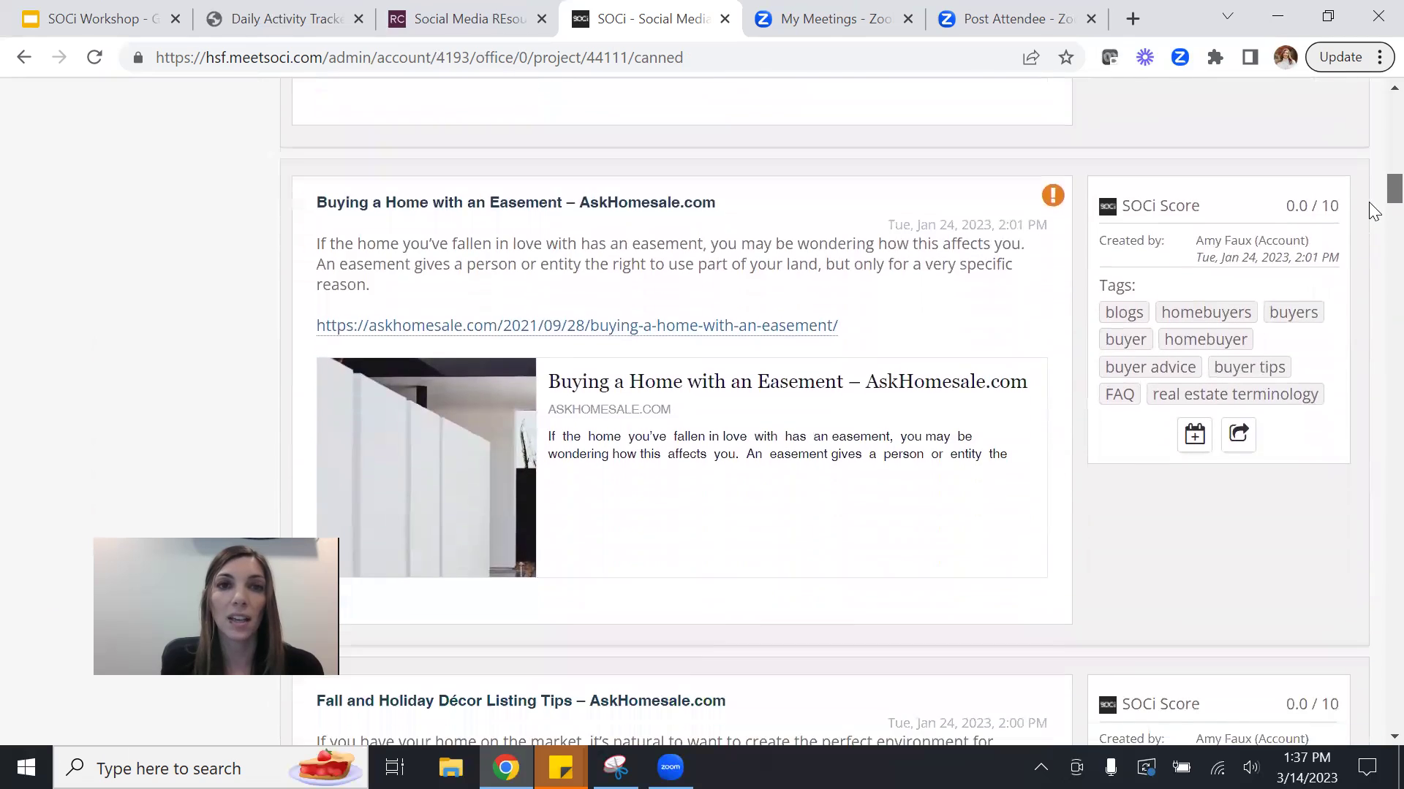
scroll(1372, 219, "down", 5)
scroll(1373, 228, "down", 13)
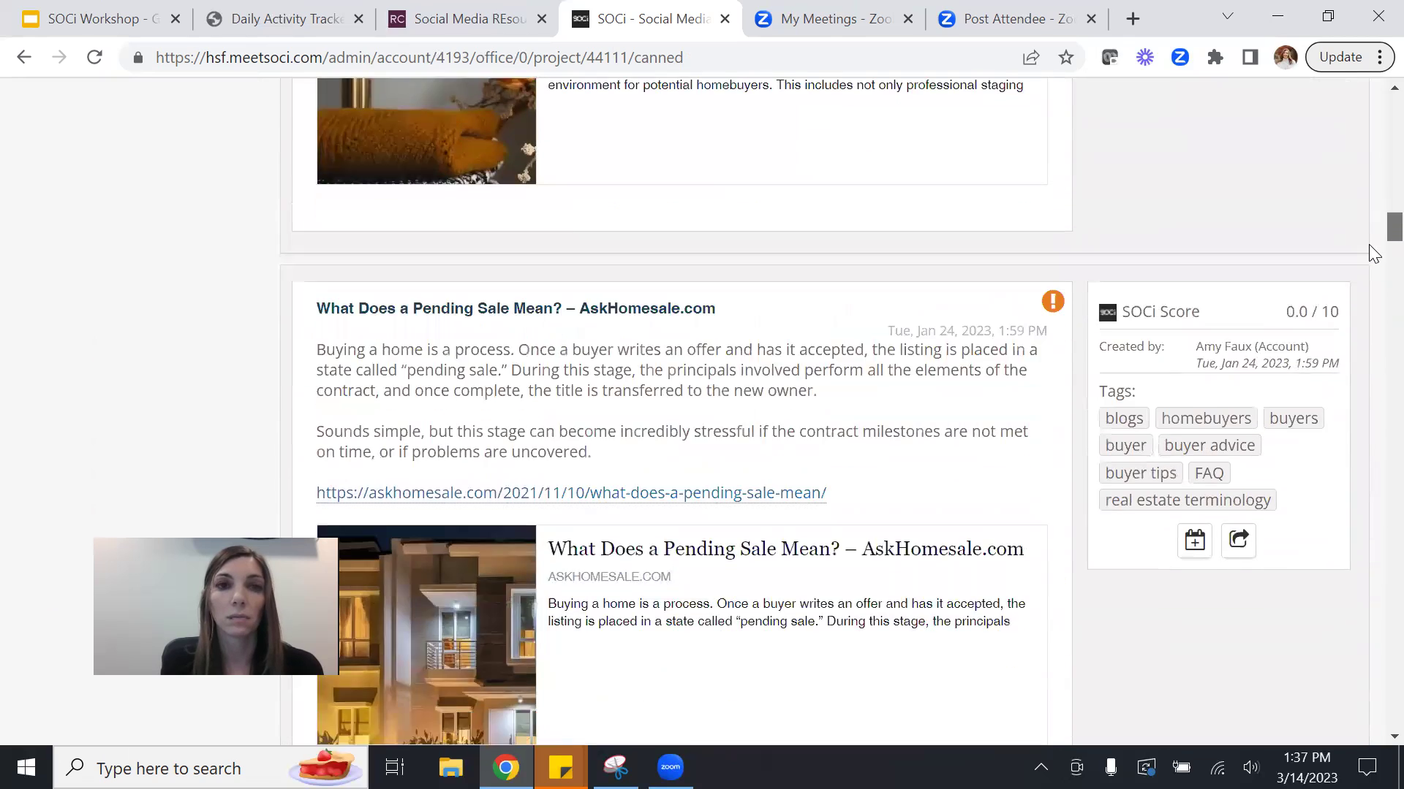
scroll(1373, 273, "down", 5)
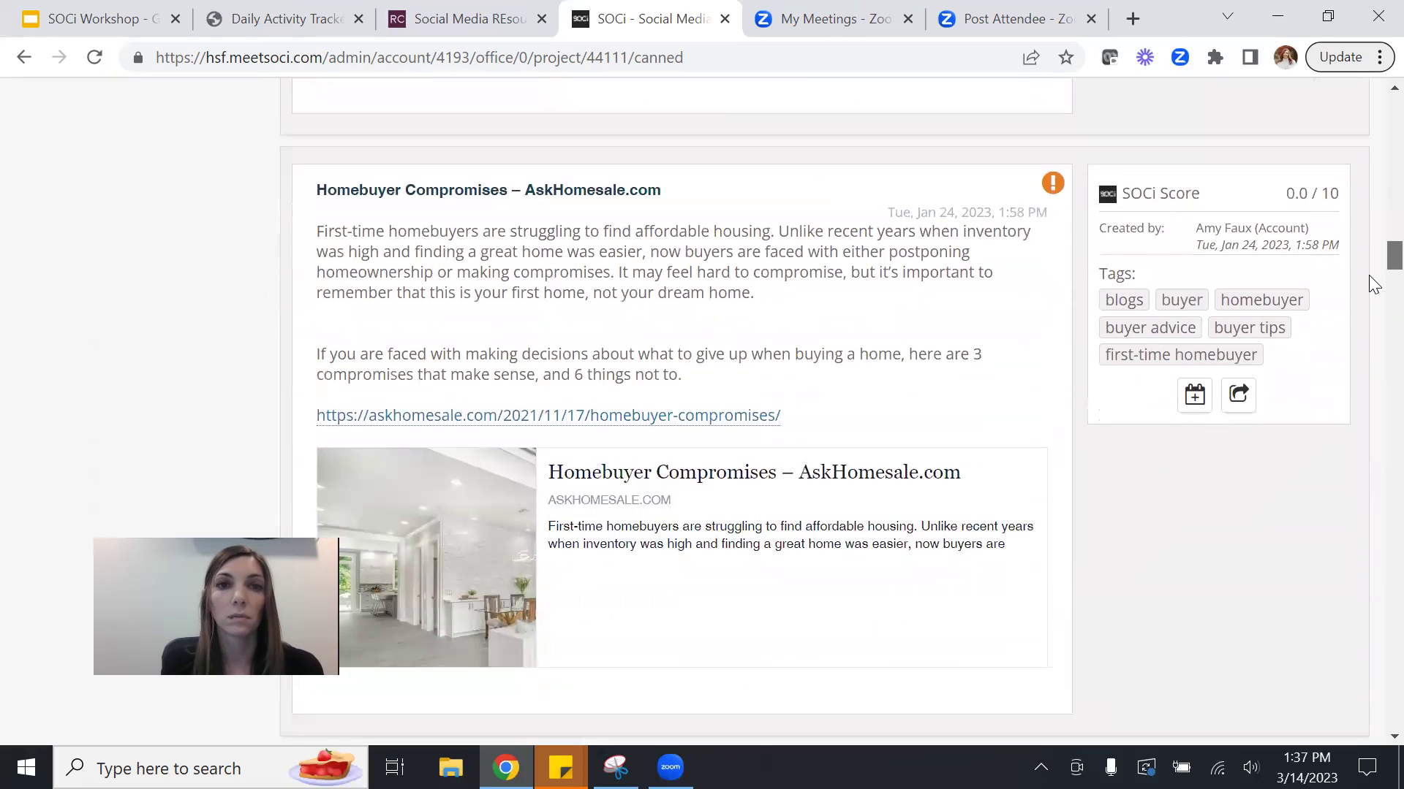
scroll(1373, 280, "up", 1)
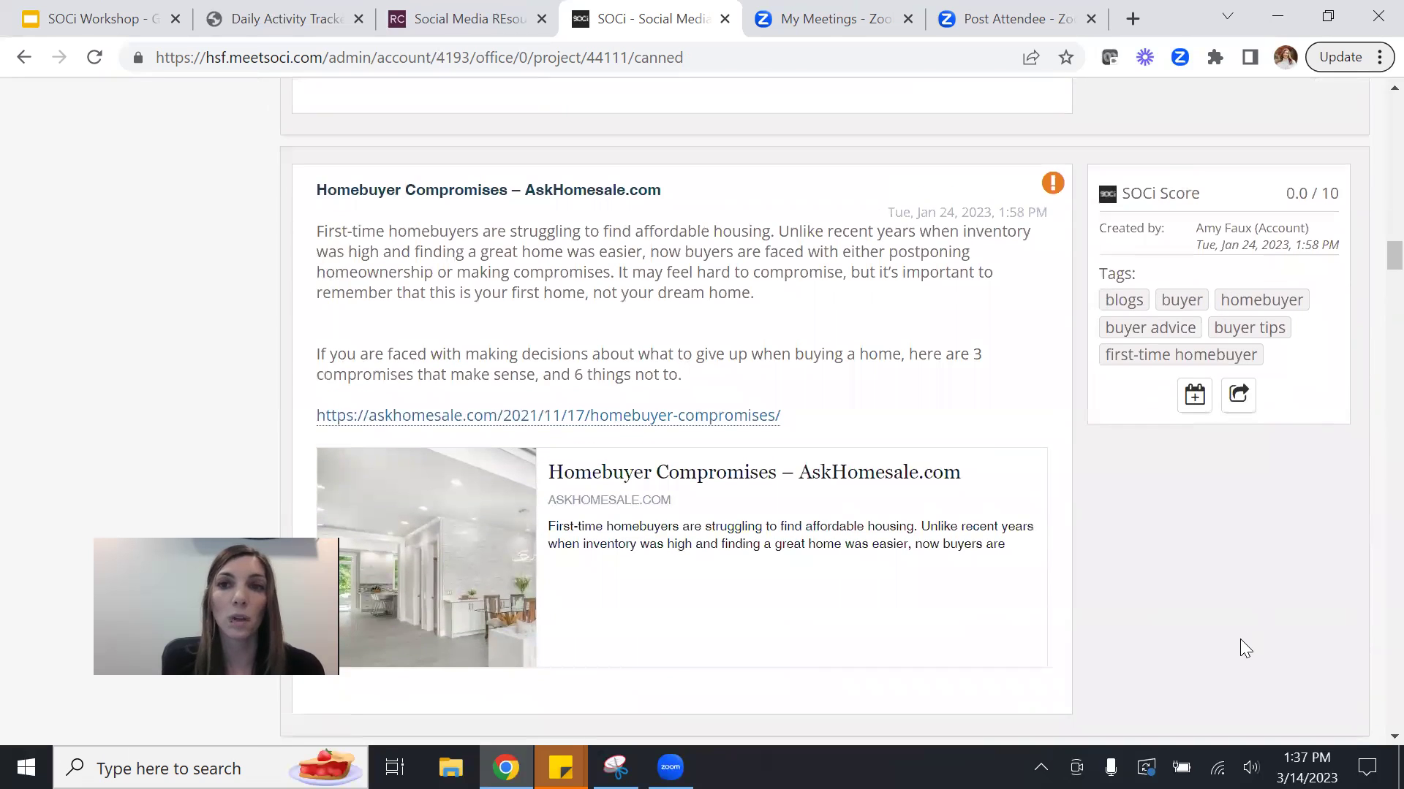
Schedule the Homebuyer Compromises post to Facebook and LinkedIn for 03/14/2023 at 5:00 PM.
left_click(1197, 398)
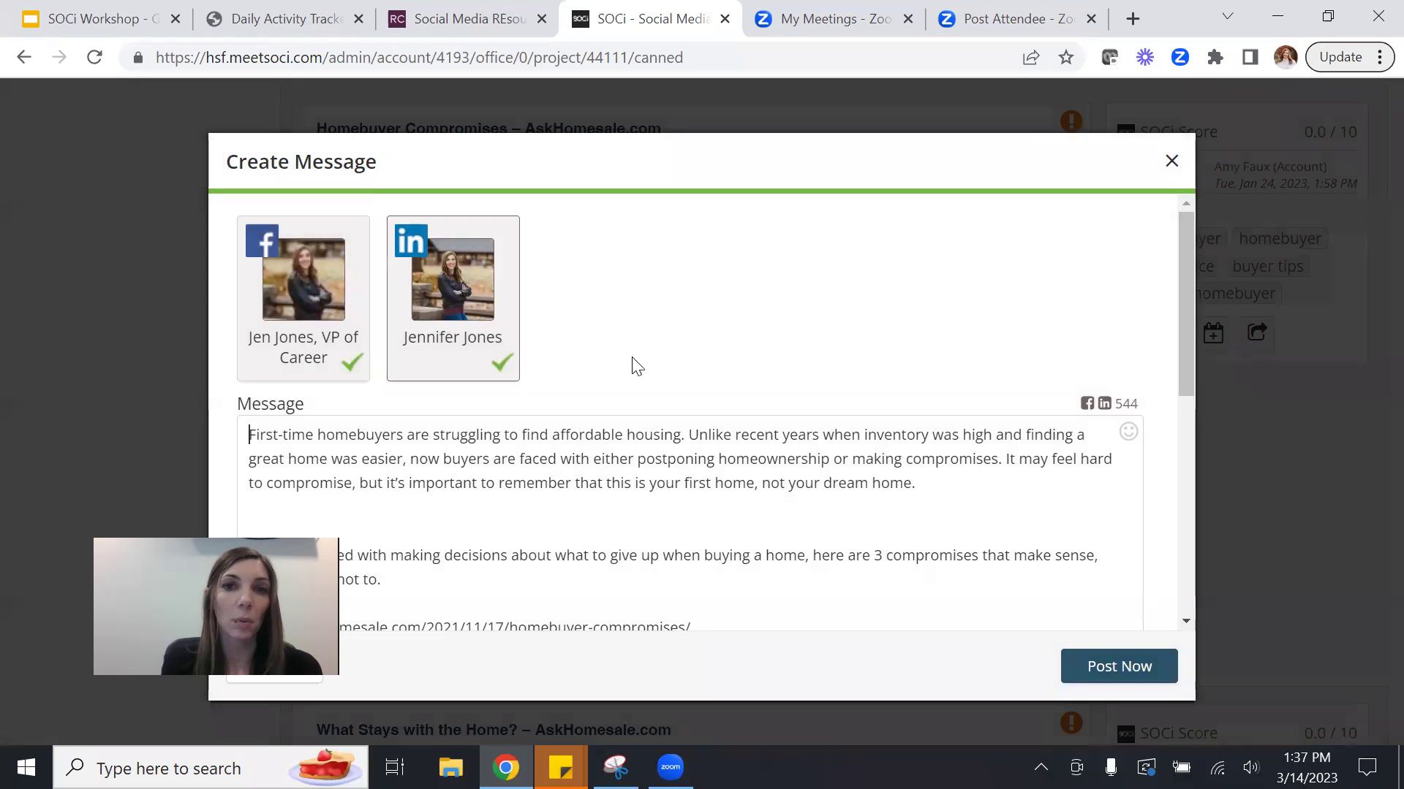
left_click_drag(1178, 348, 1175, 399)
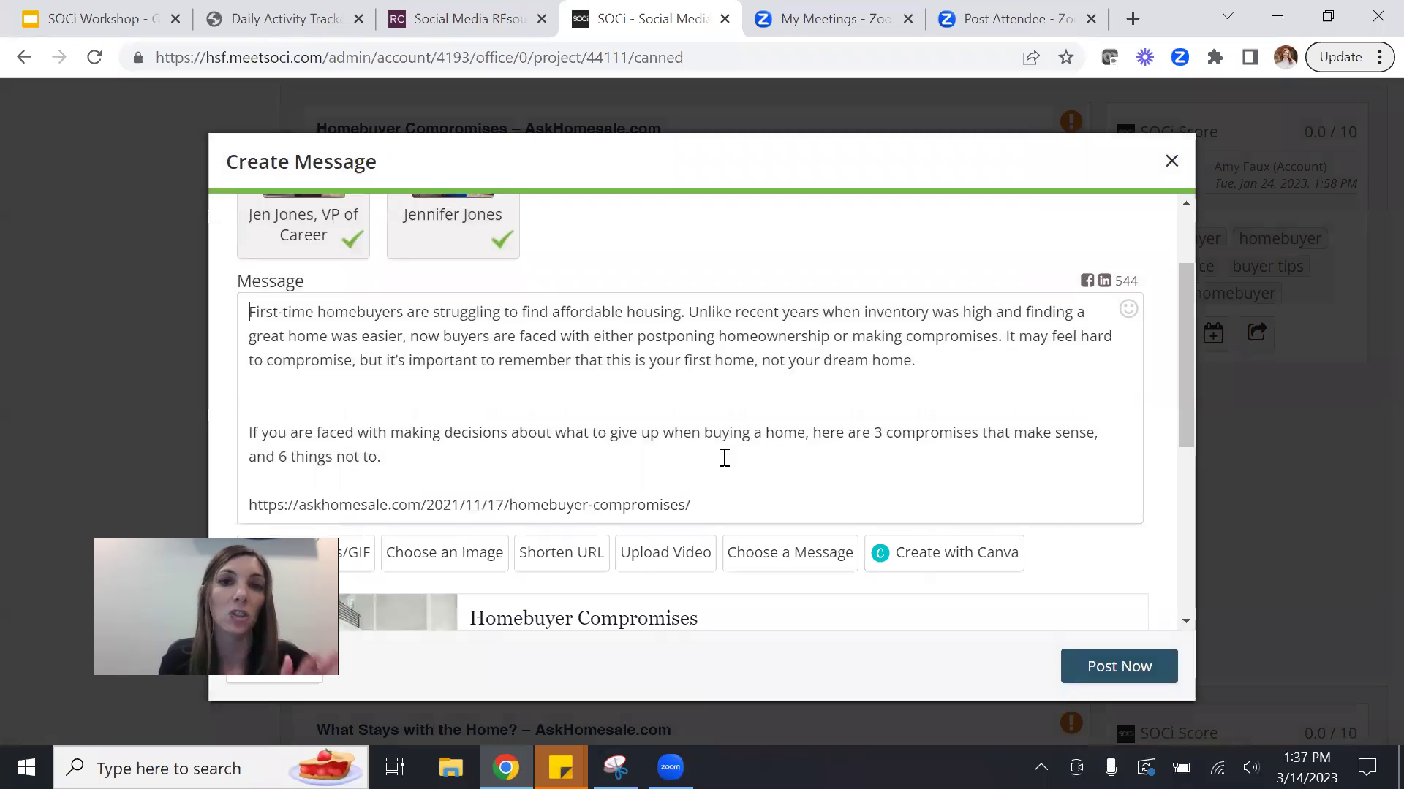
left_click_drag(1190, 336, 1177, 510)
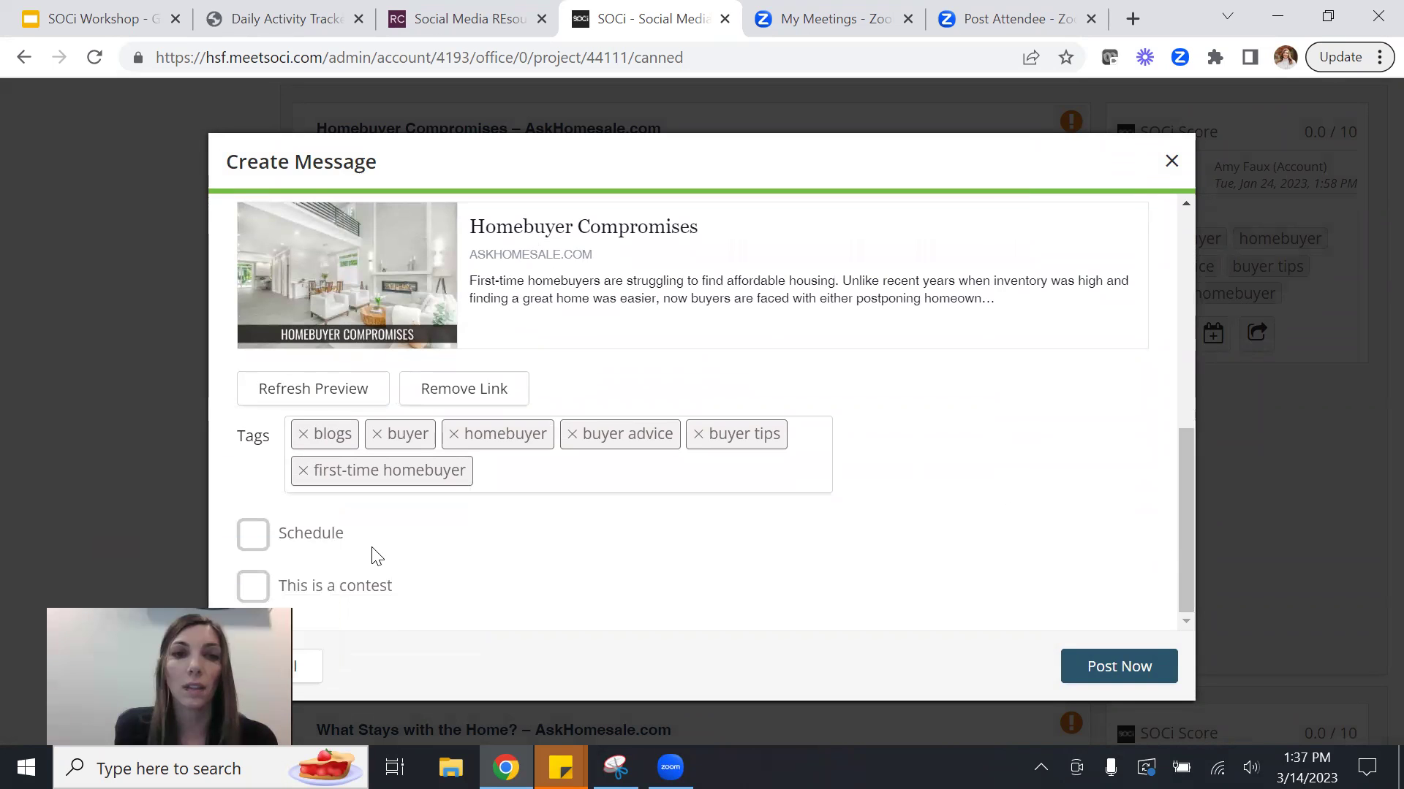
left_click(256, 541)
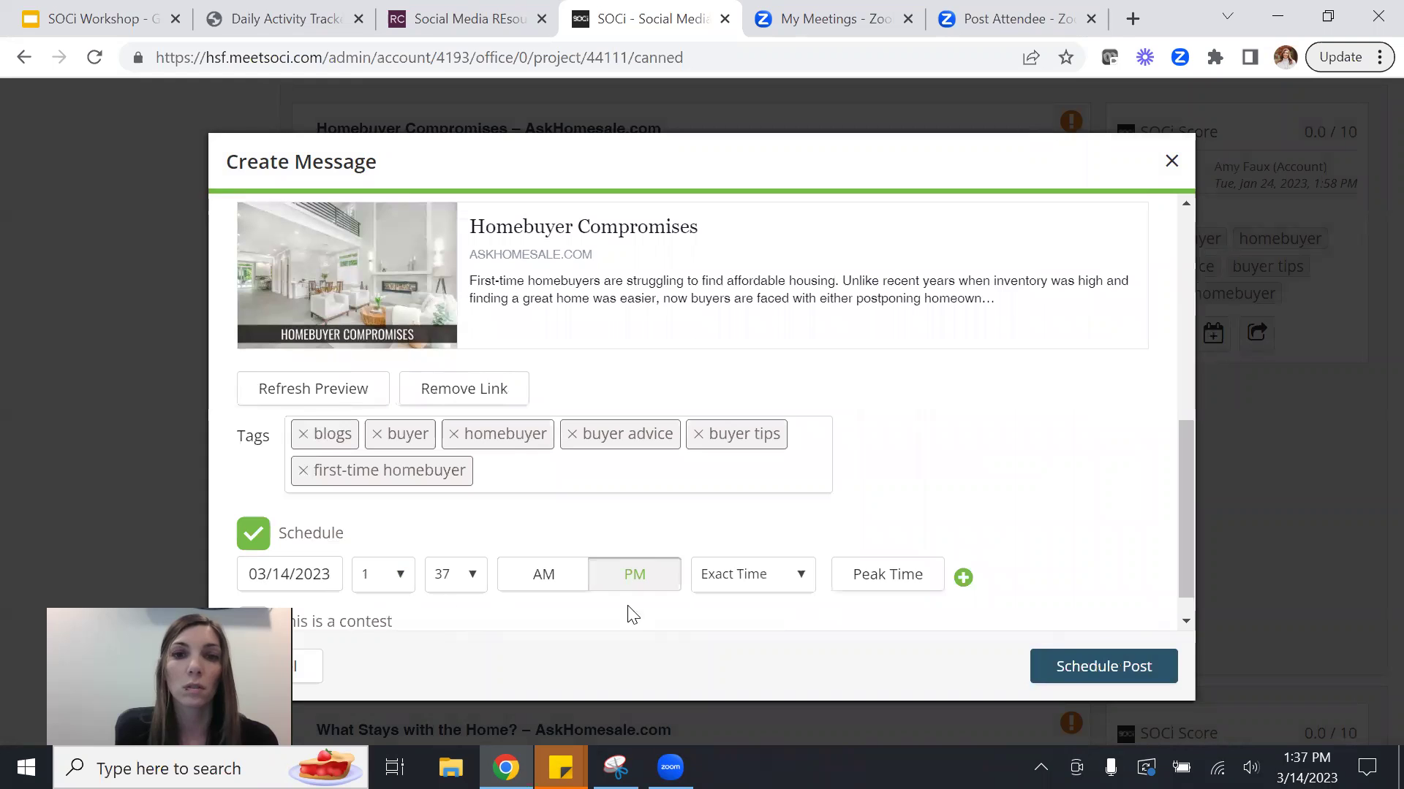
left_click(1141, 668)
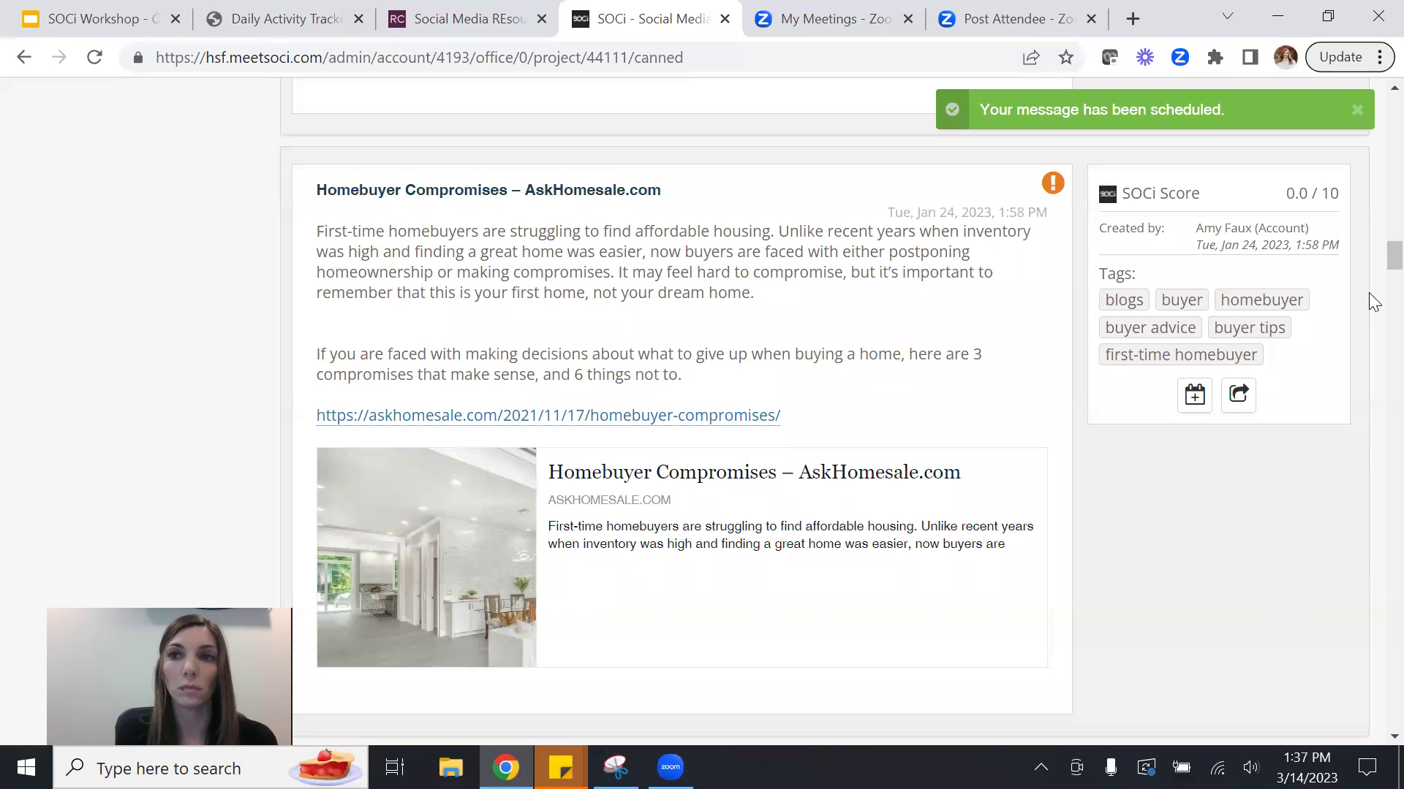
scroll(1368, 263, "up", 20)
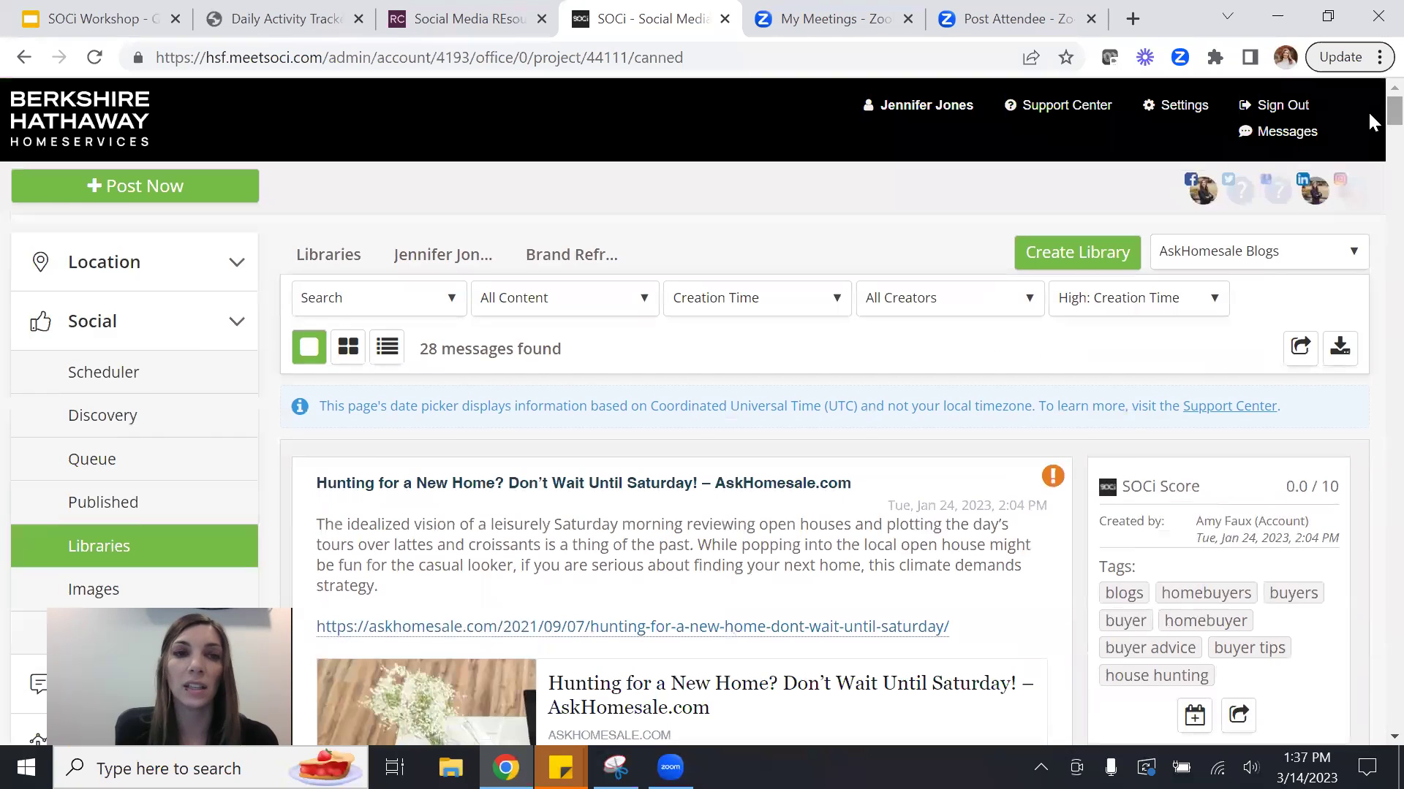
left_click(106, 373)
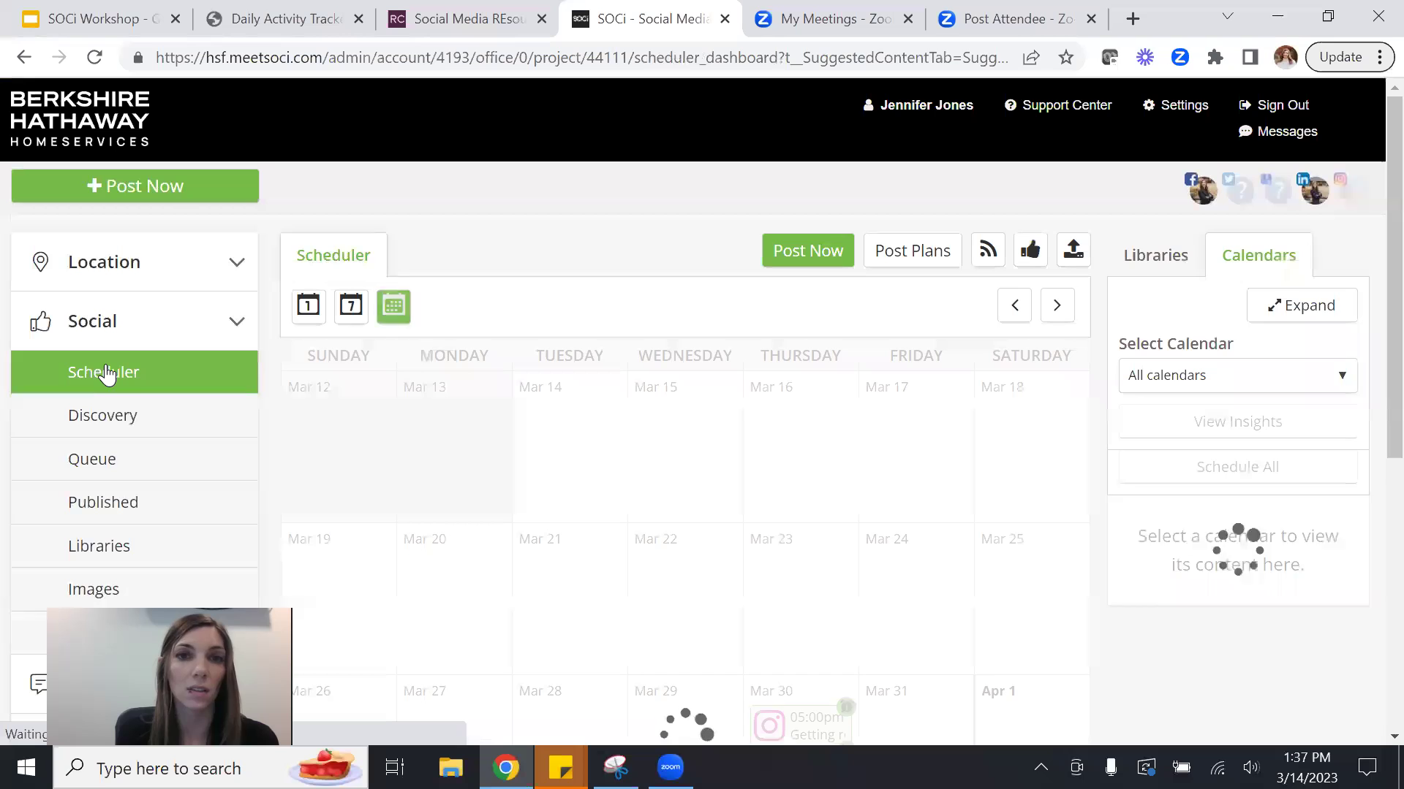
scroll(1372, 255, "down", 1)
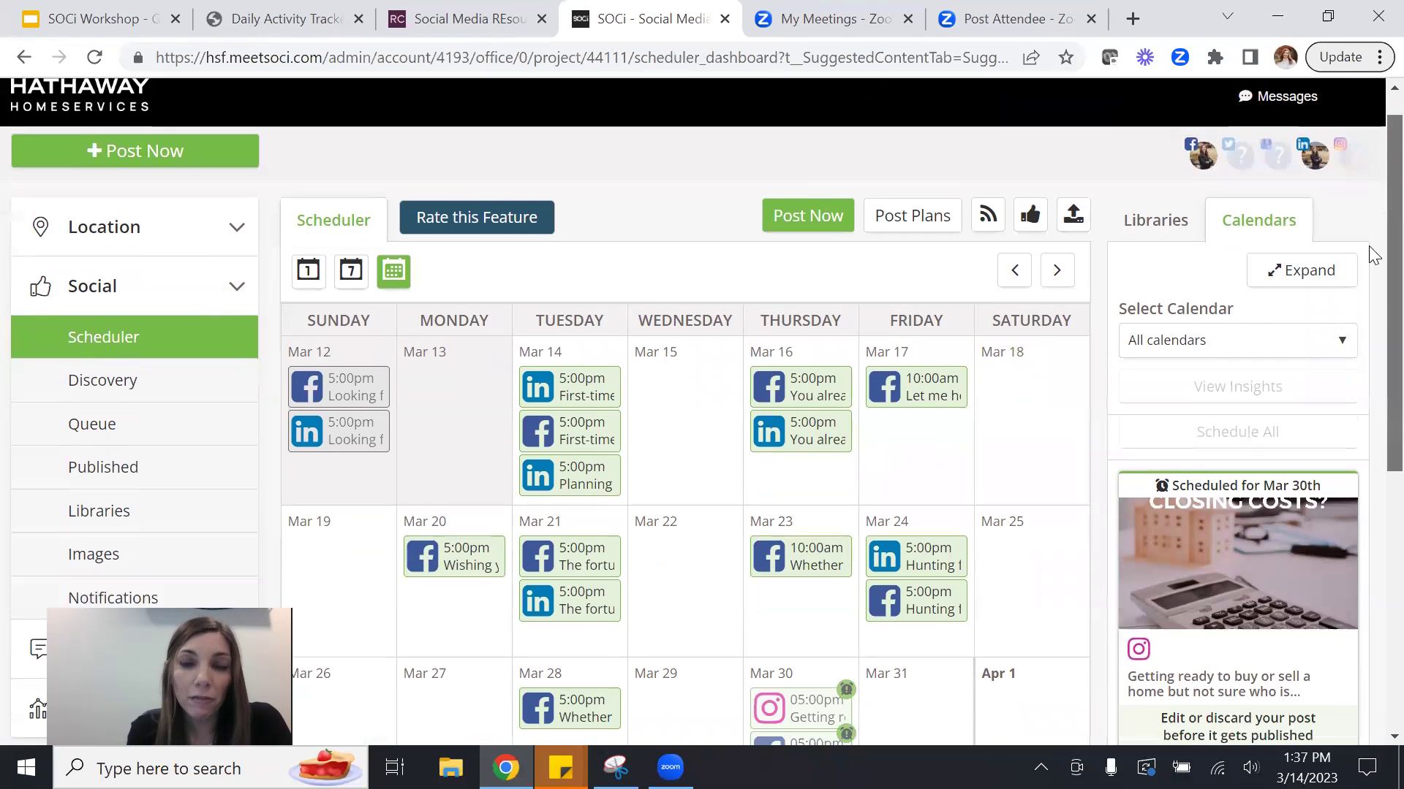
scroll(1371, 292, "down", 3)
scroll(1368, 326, "down", 1)
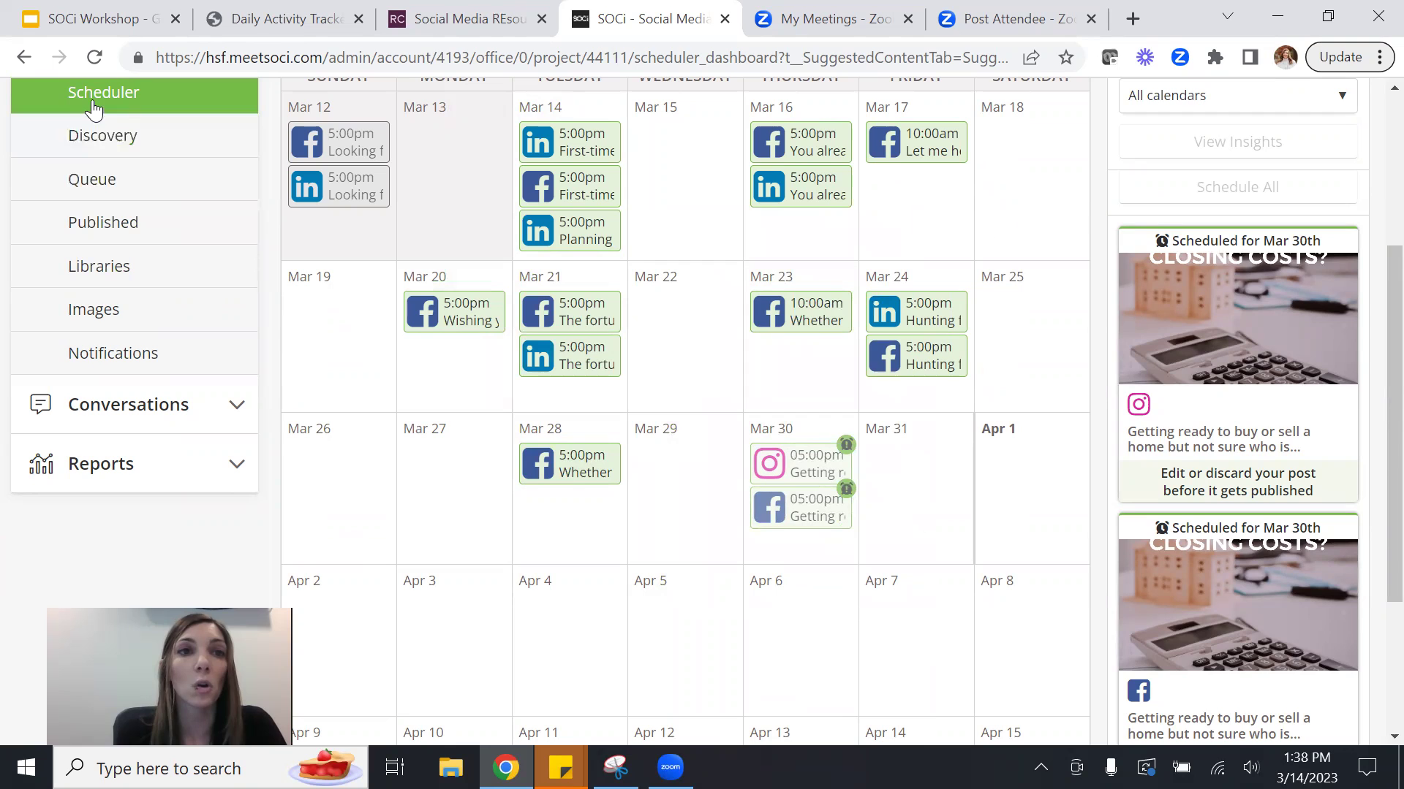
Review the Queue of upcoming scheduled posts.
left_click(92, 180)
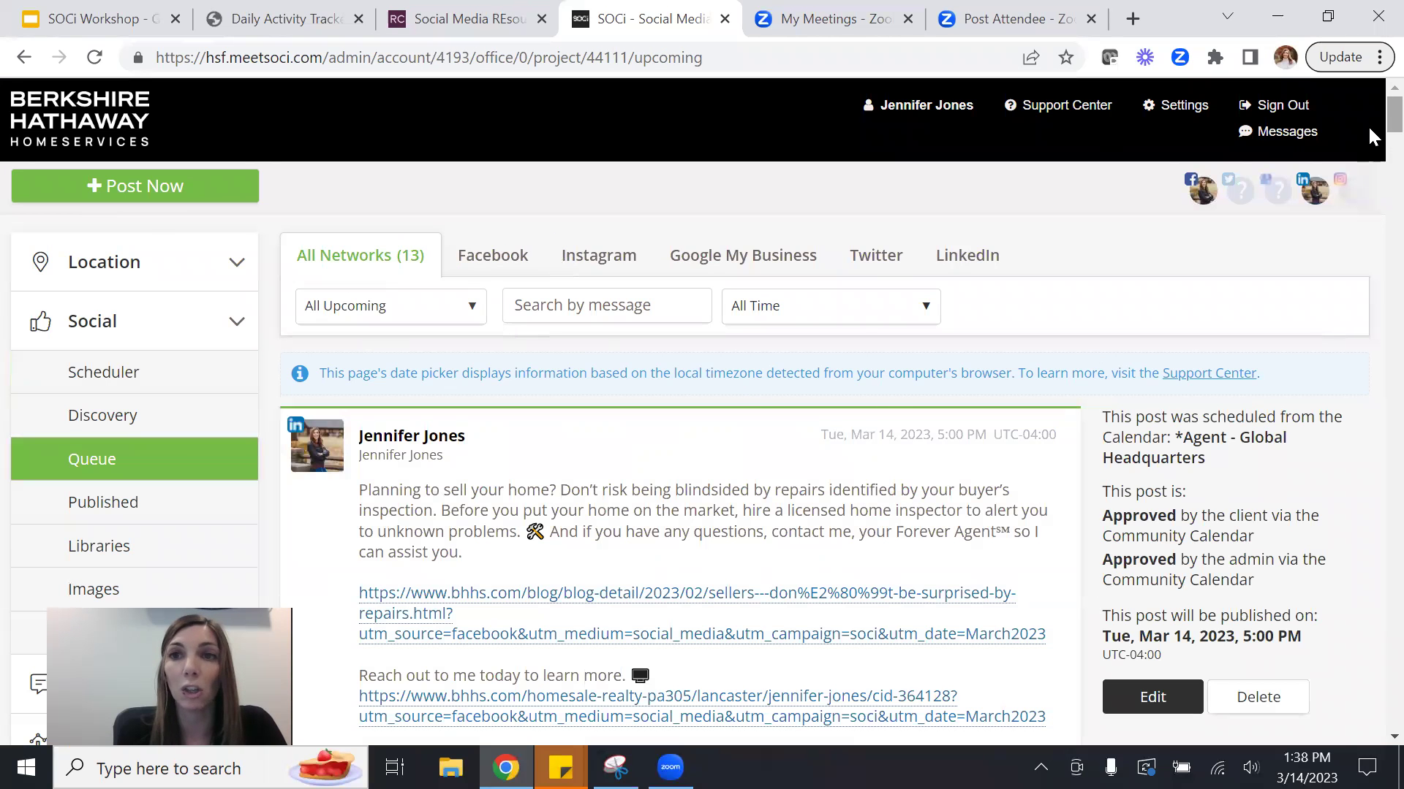
scroll(1369, 143, "down", 3)
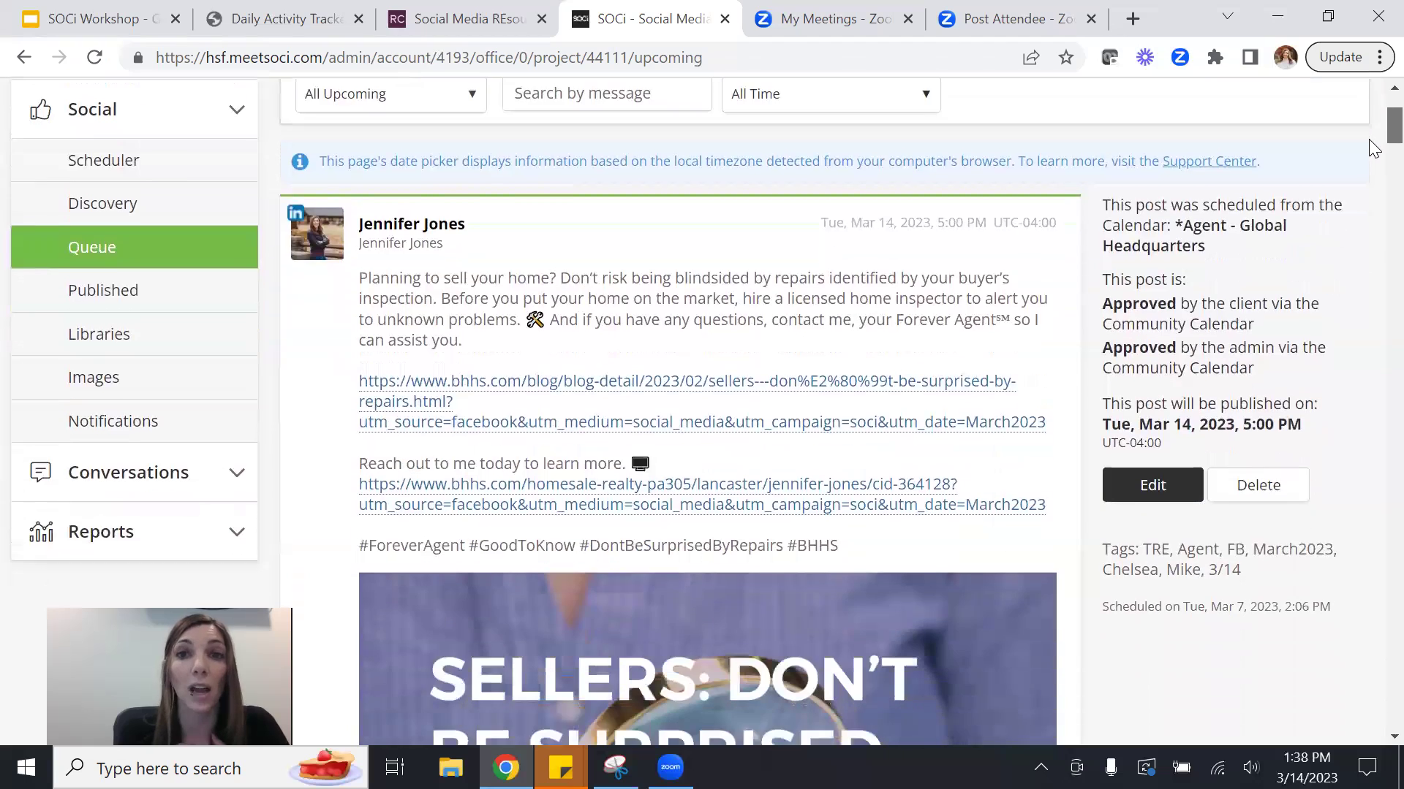
scroll(1372, 147, "down", 5)
scroll(1371, 194, "up", 8)
scroll(1373, 141, "down", 1)
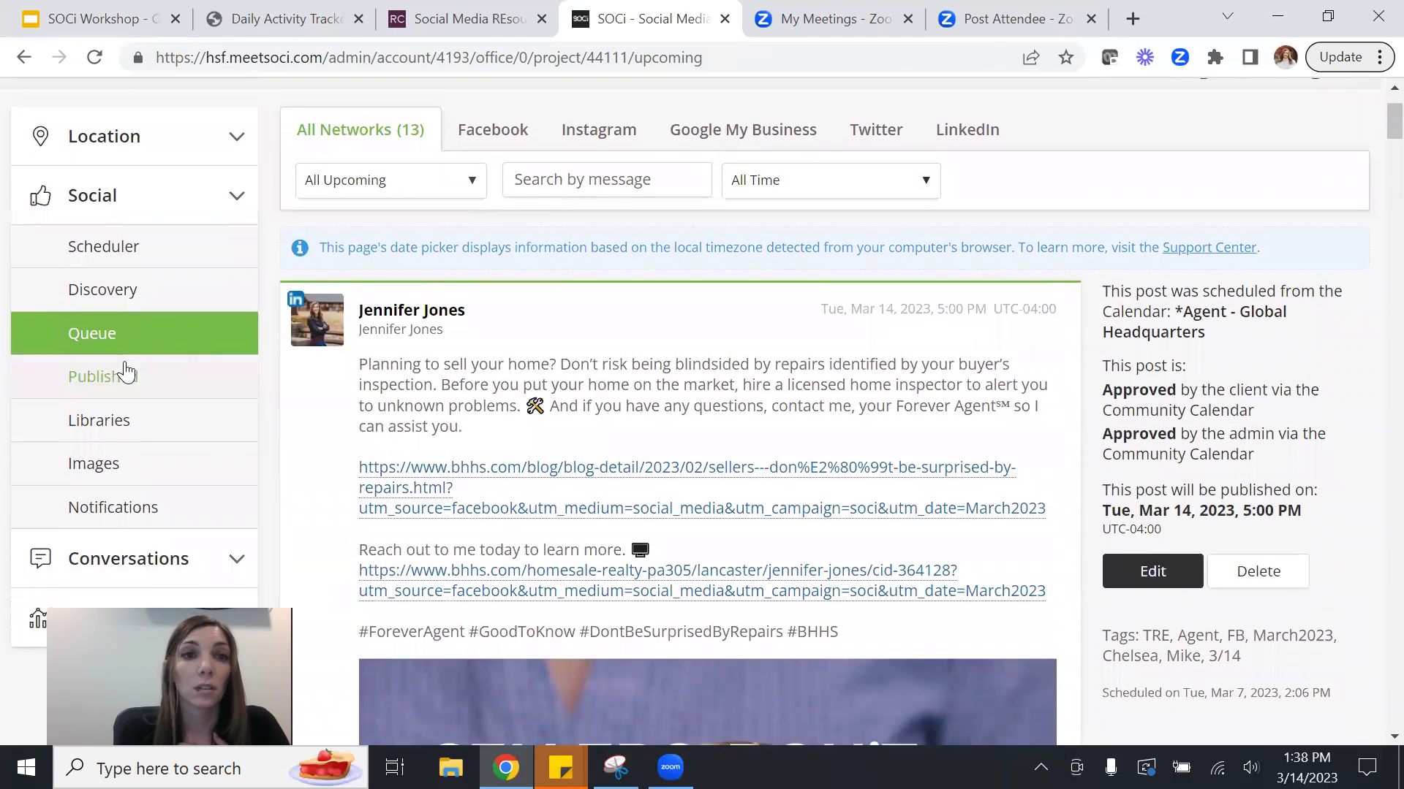
Open the Published feed and look through past Facebook posts' SOCi Scores and views.
left_click(126, 375)
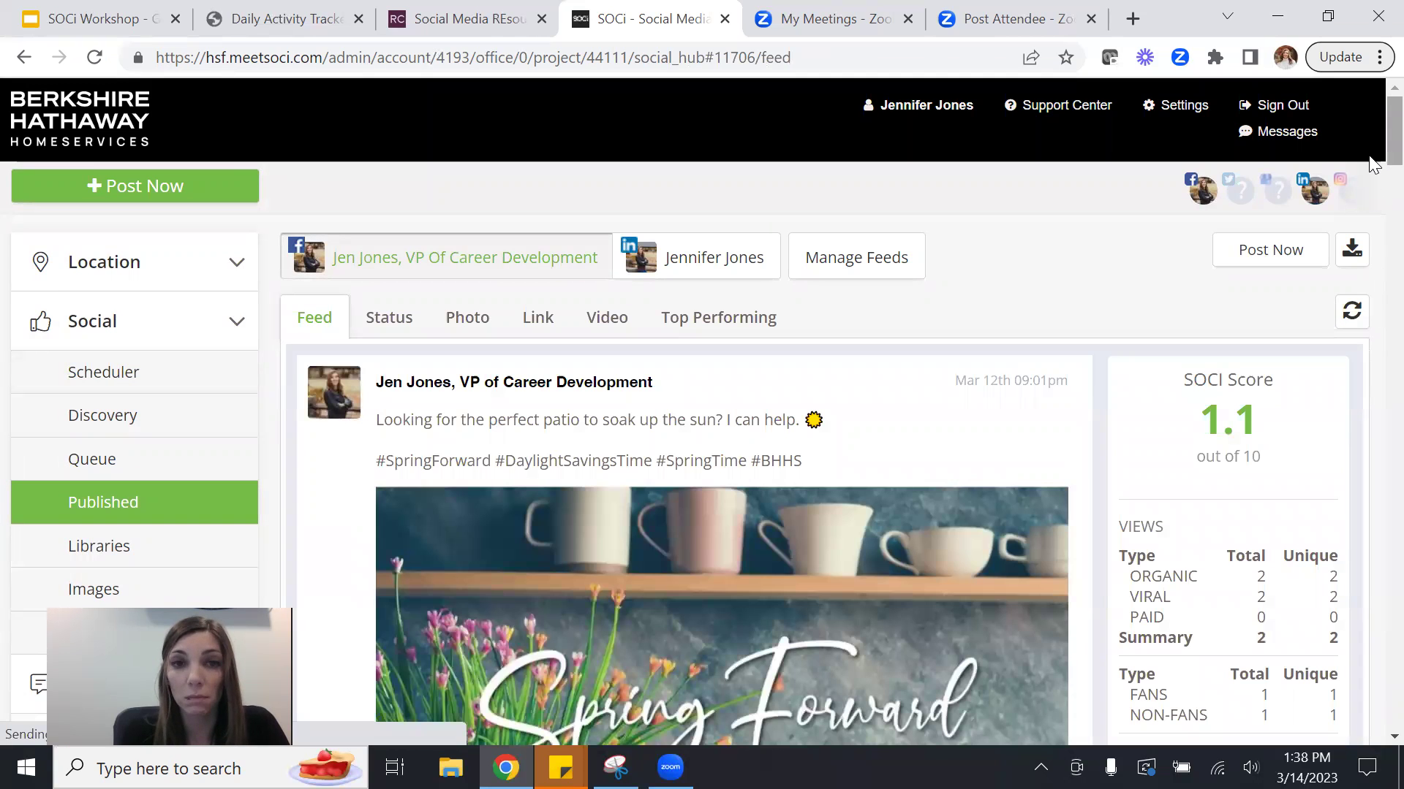
scroll(1372, 170, "down", 1)
scroll(1372, 175, "down", 2)
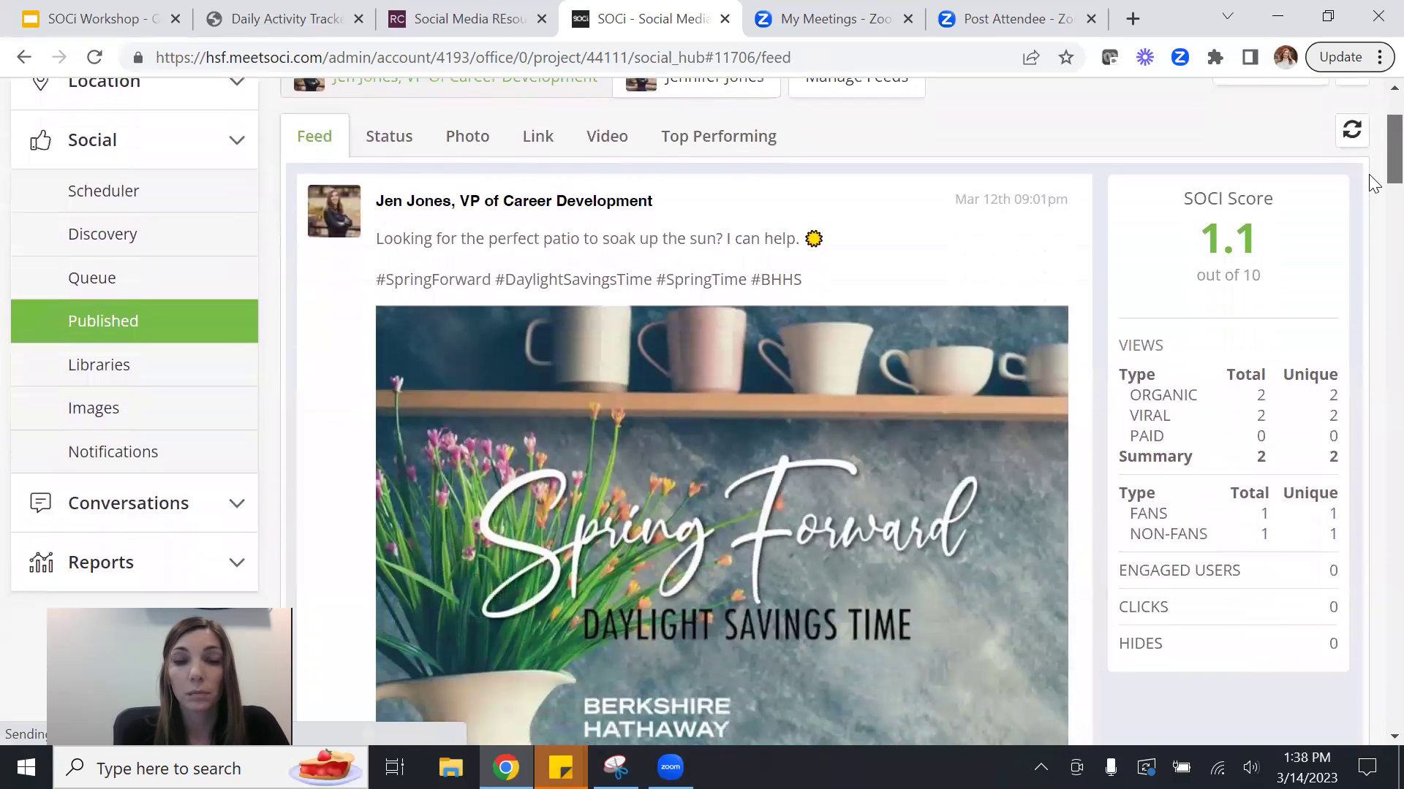
scroll(1372, 187, "down", 1)
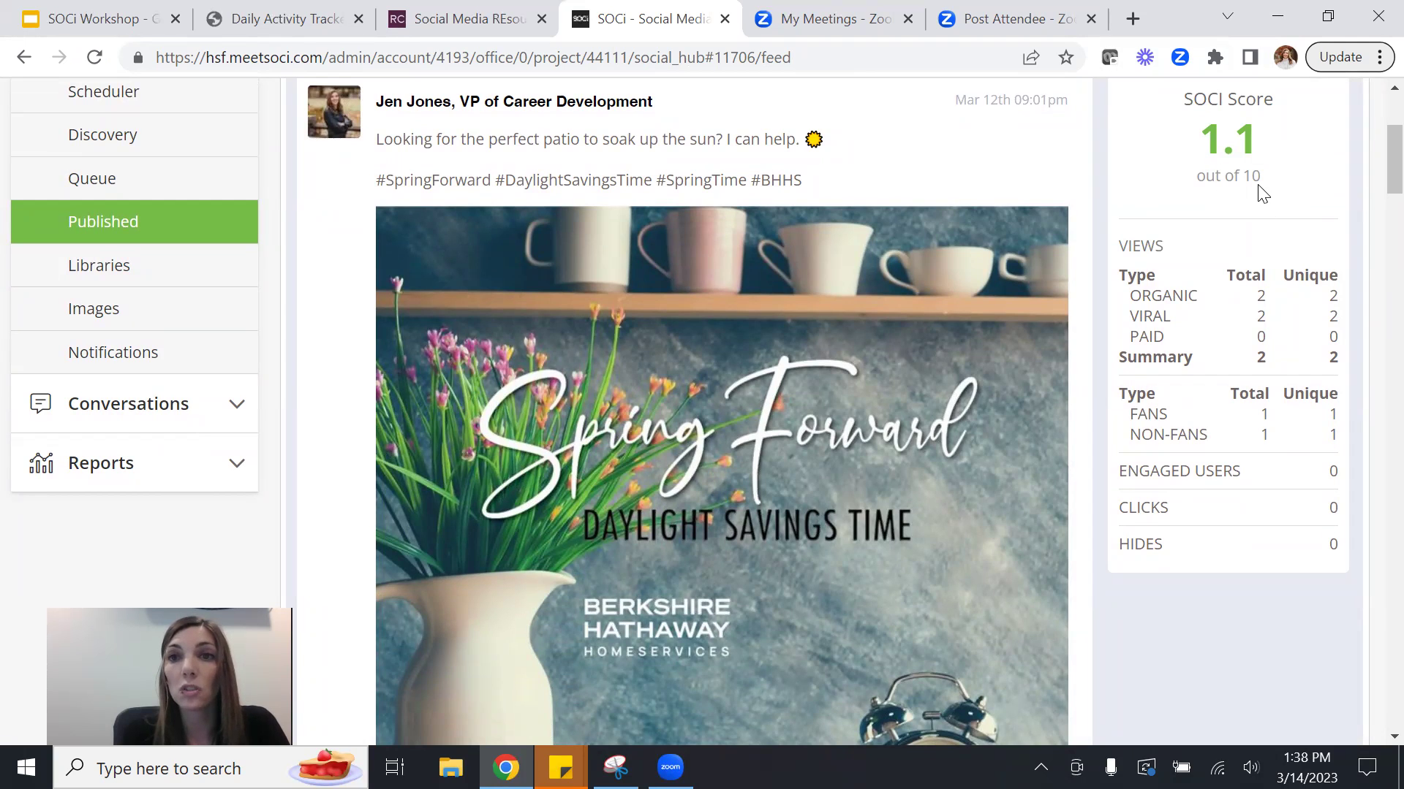
scroll(1368, 192, "down", 2)
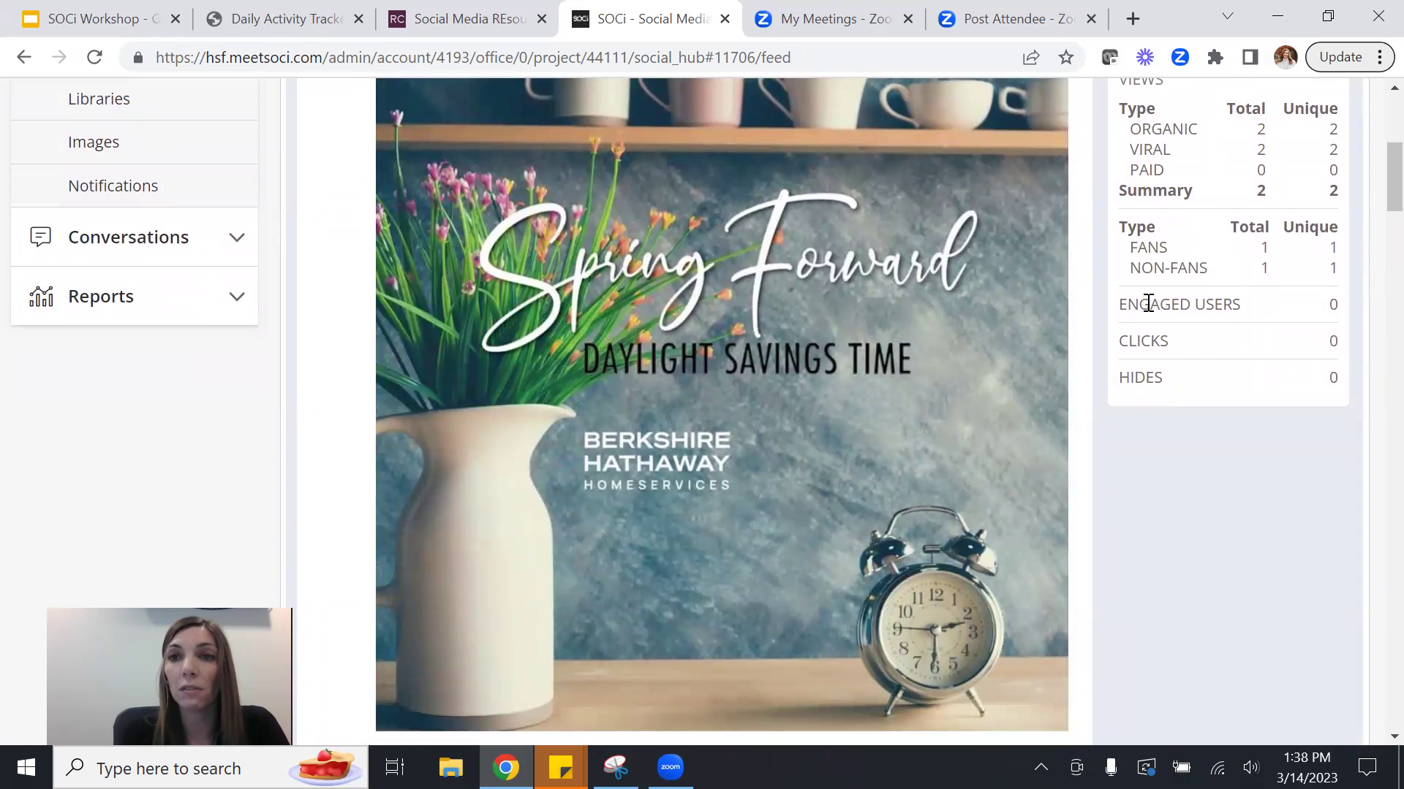
scroll(1368, 188, "down", 4)
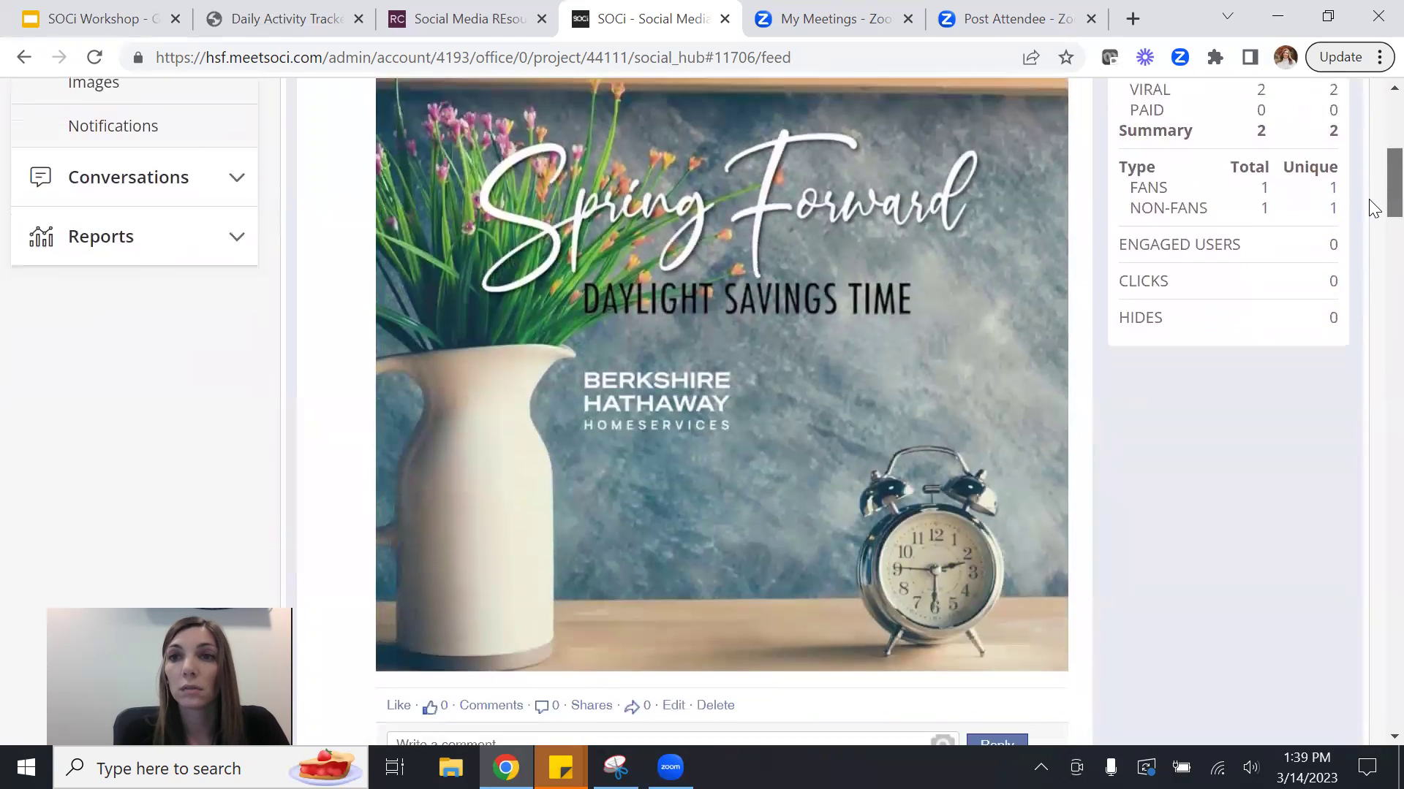
scroll(1373, 230, "down", 10)
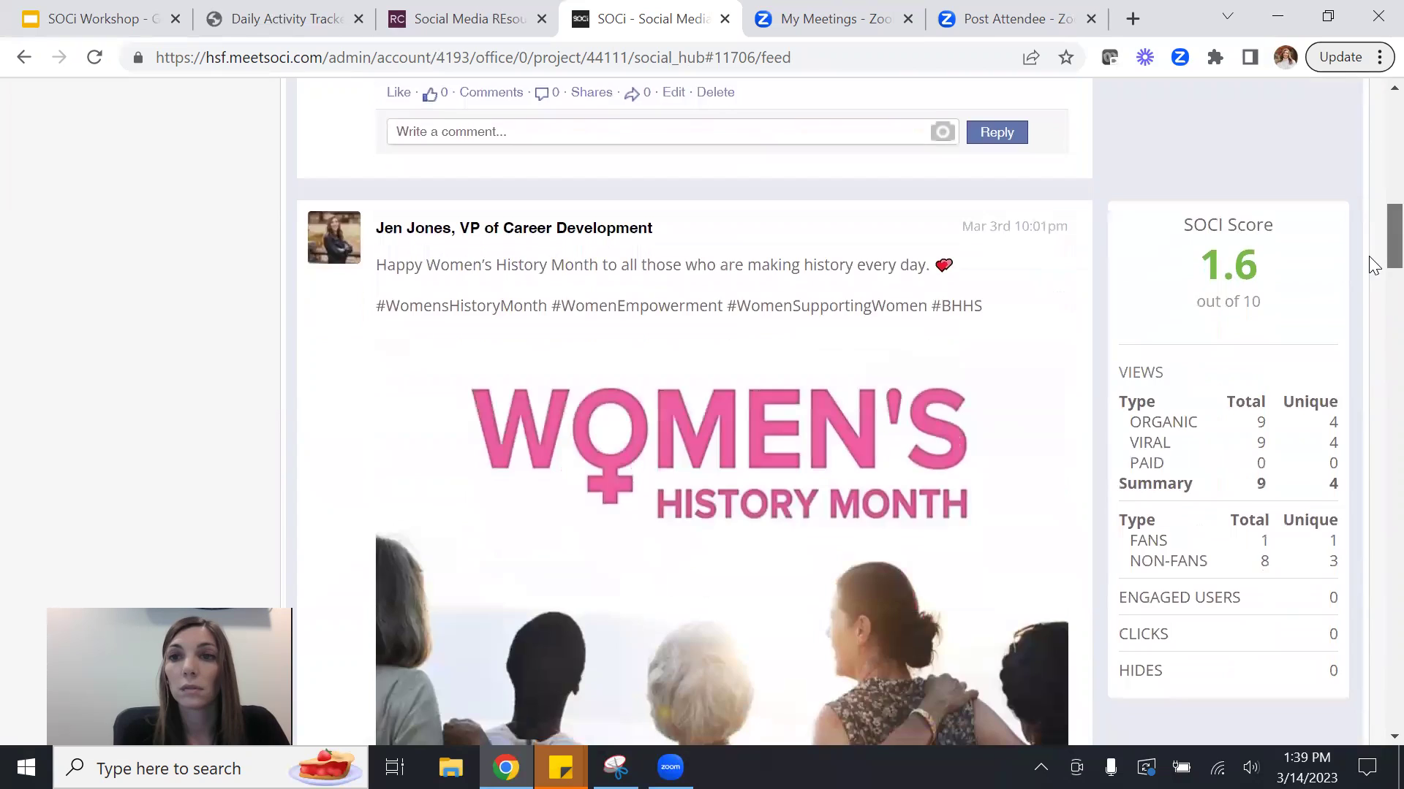
scroll(1374, 336, "down", 8)
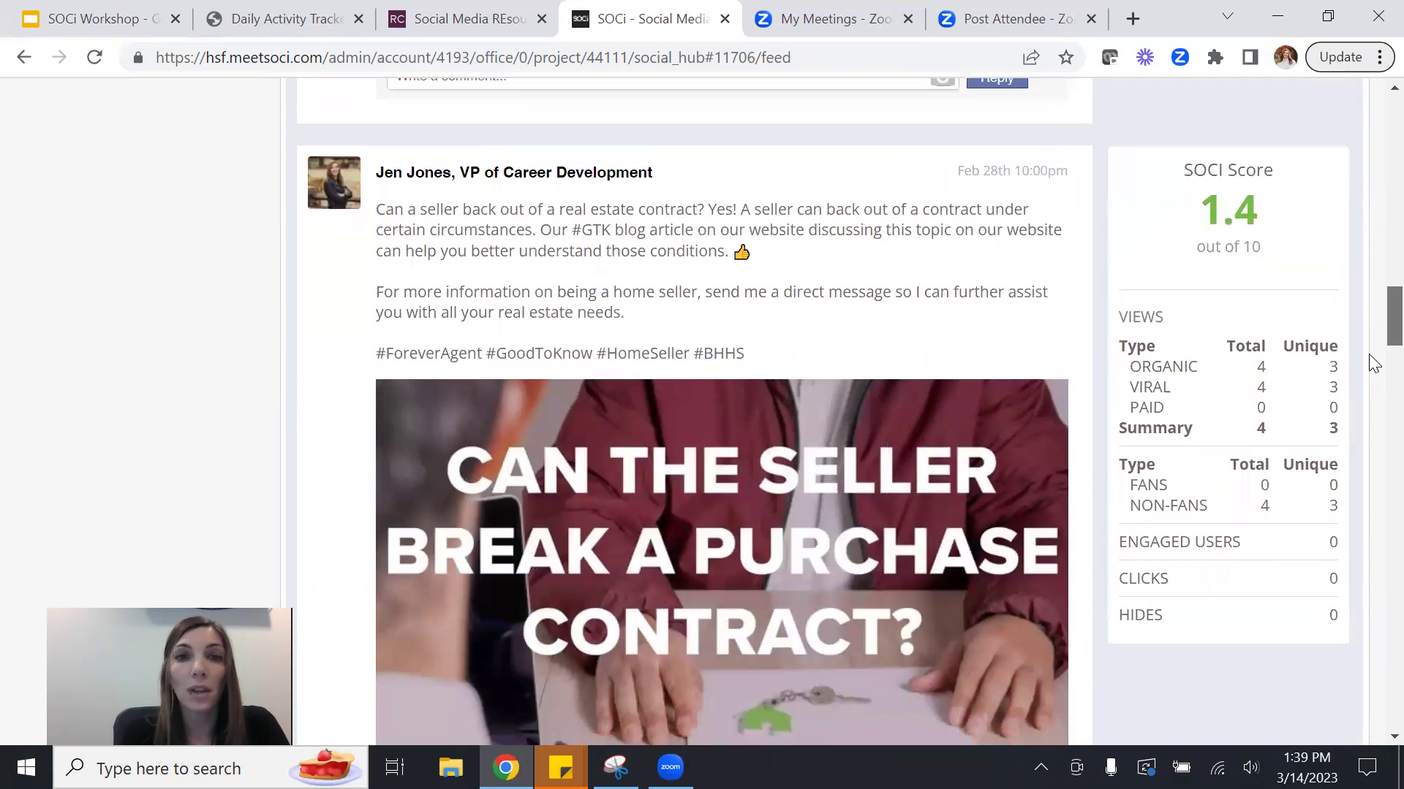
scroll(1368, 372, "up", 20)
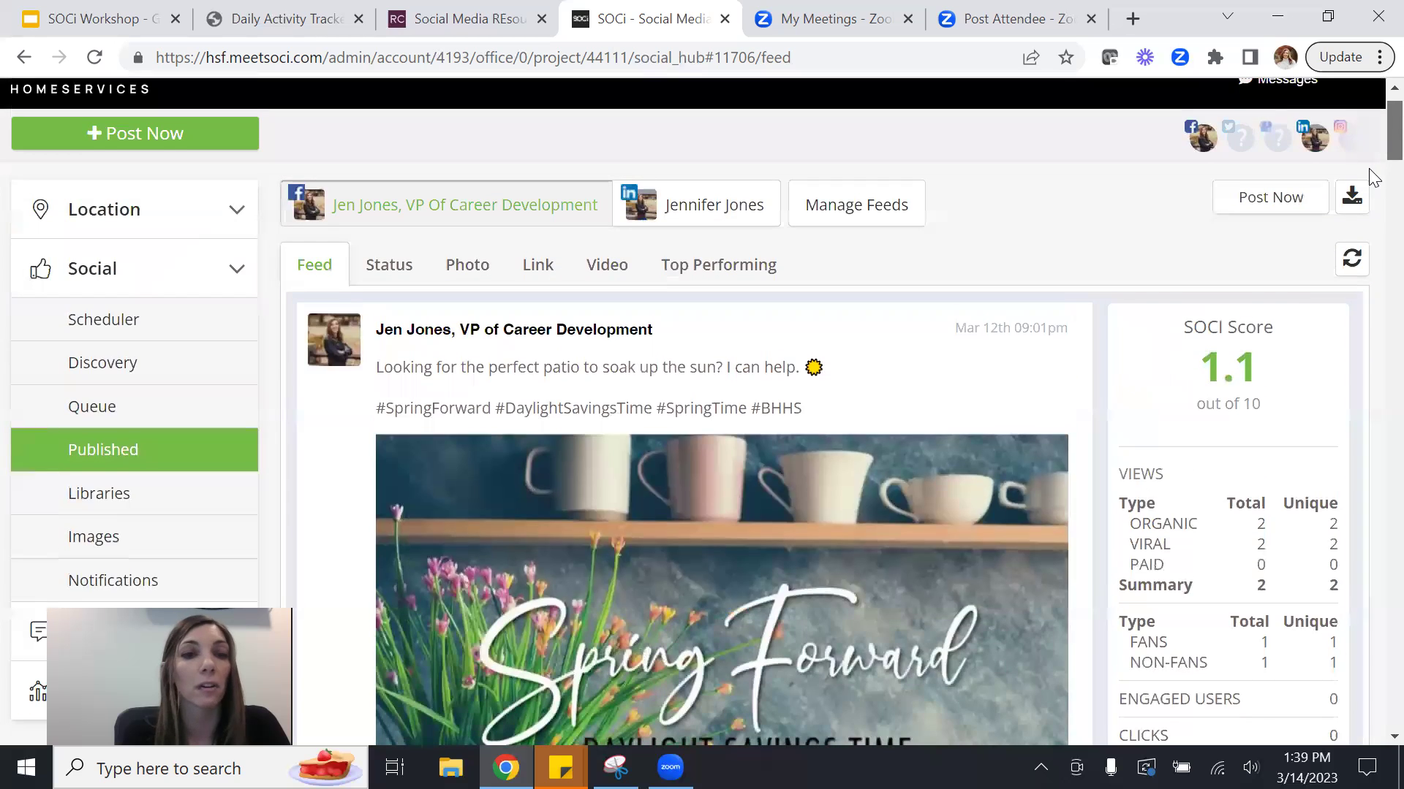
scroll(1369, 176, "down", 2)
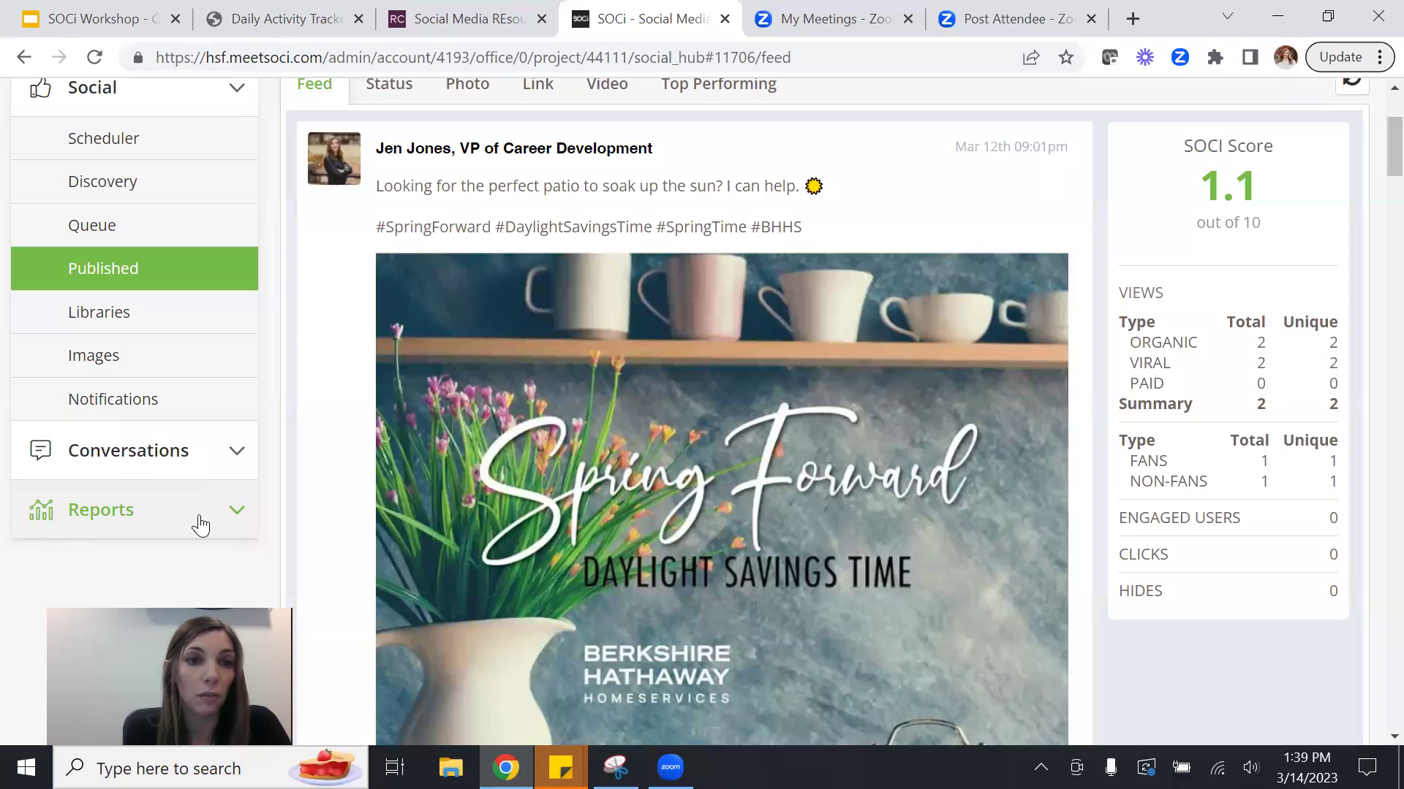
left_click(132, 507)
left_click(132, 267)
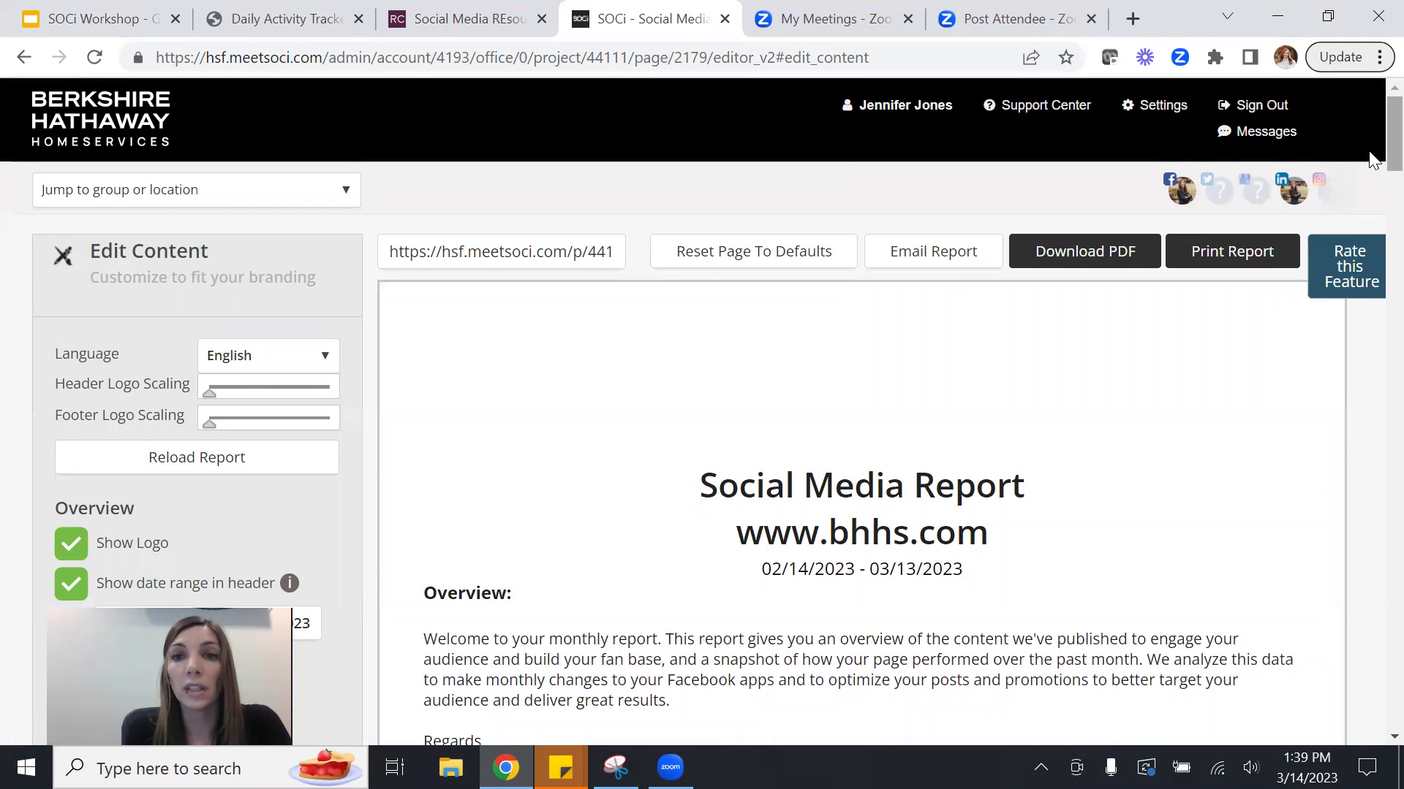
scroll(1371, 190, "down", 5)
scroll(1372, 216, "down", 2)
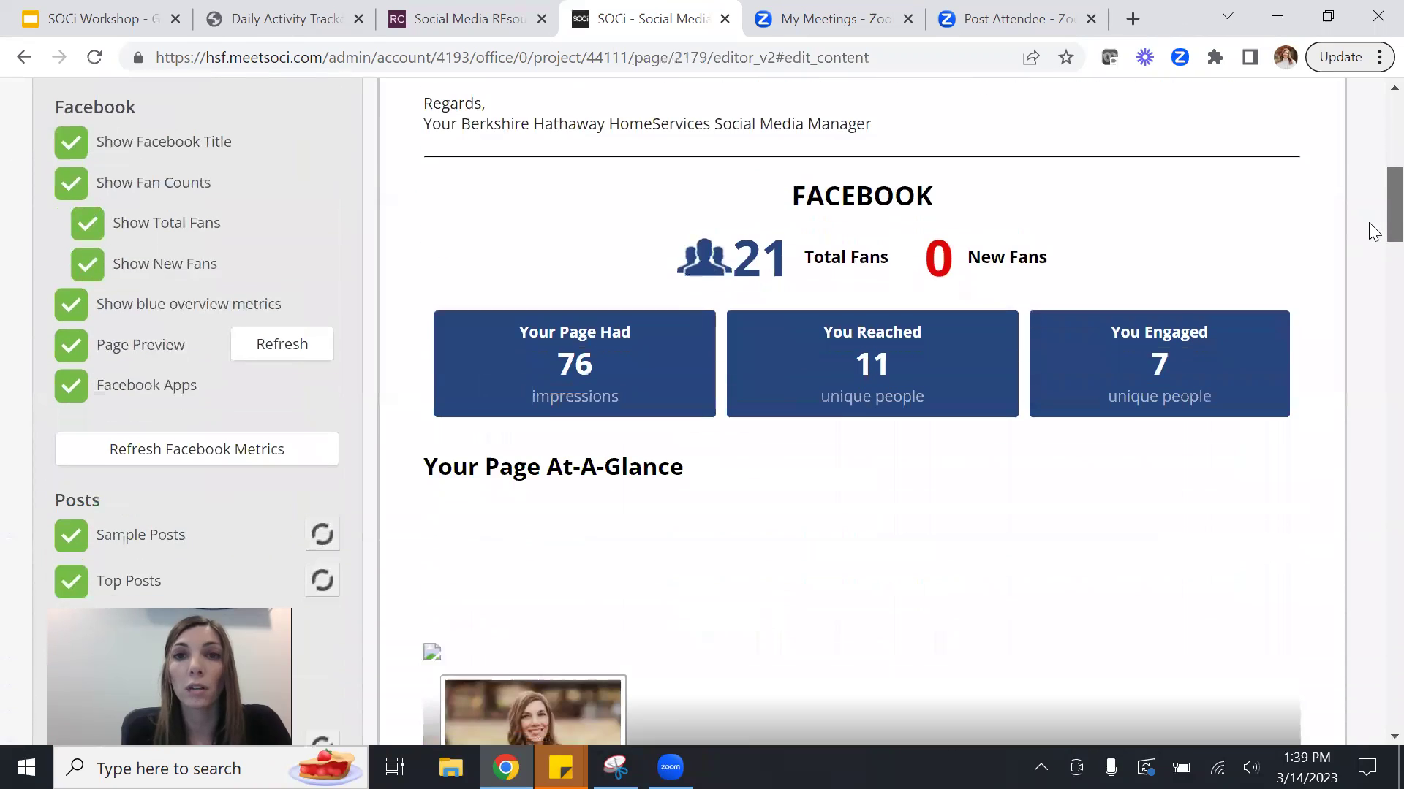
scroll(1373, 231, "down", 1)
scroll(1369, 226, "down", 2)
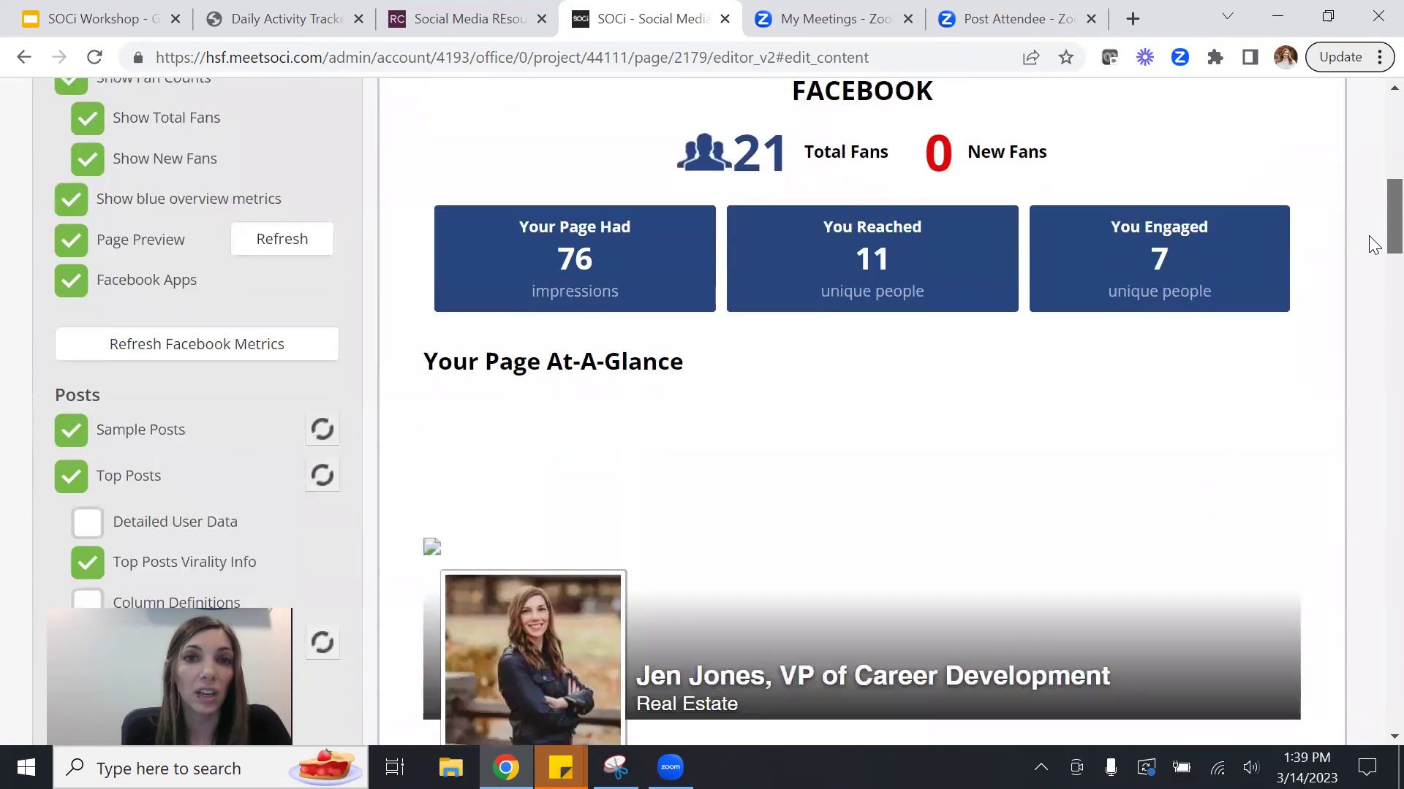
scroll(1369, 239, "down", 1)
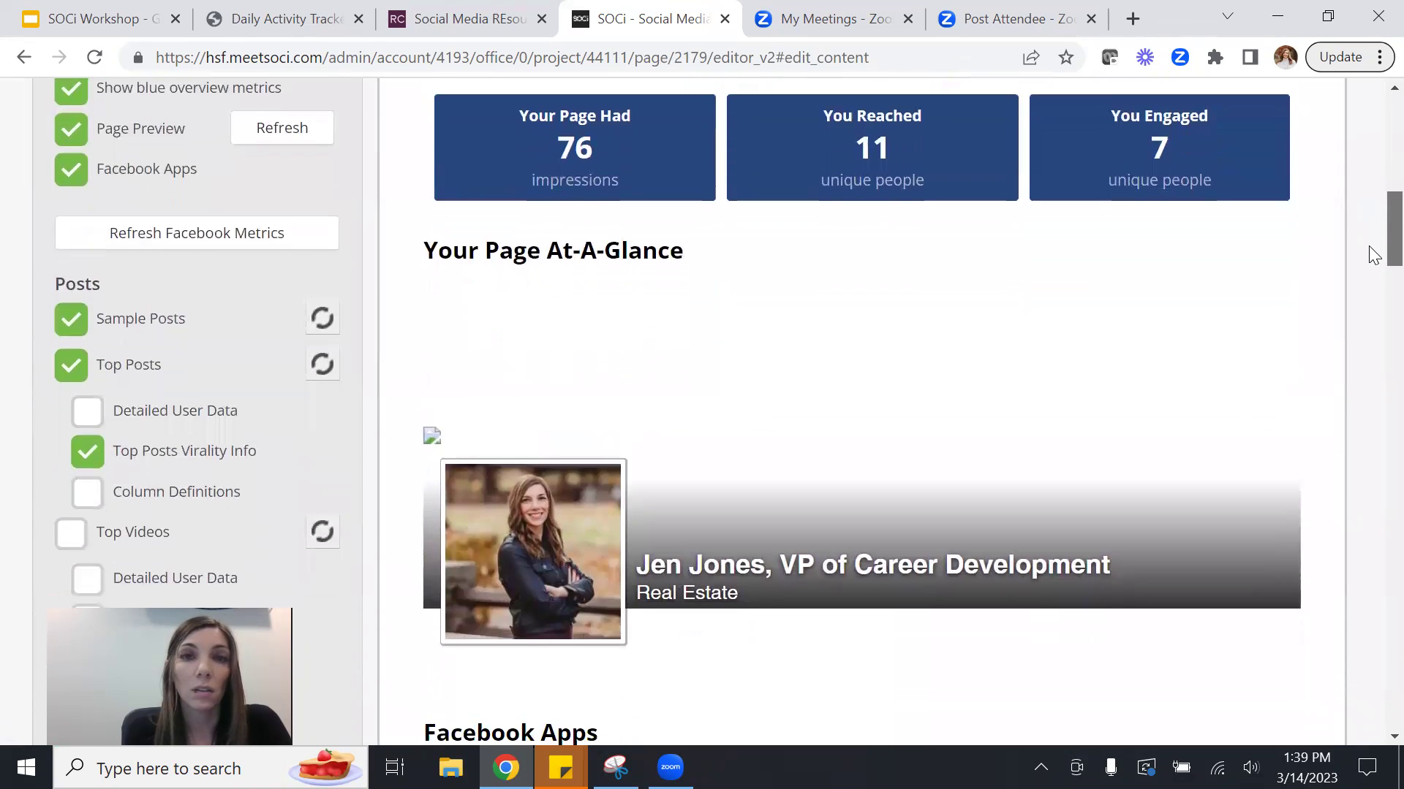
scroll(1370, 256, "down", 1)
scroll(1373, 267, "down", 12)
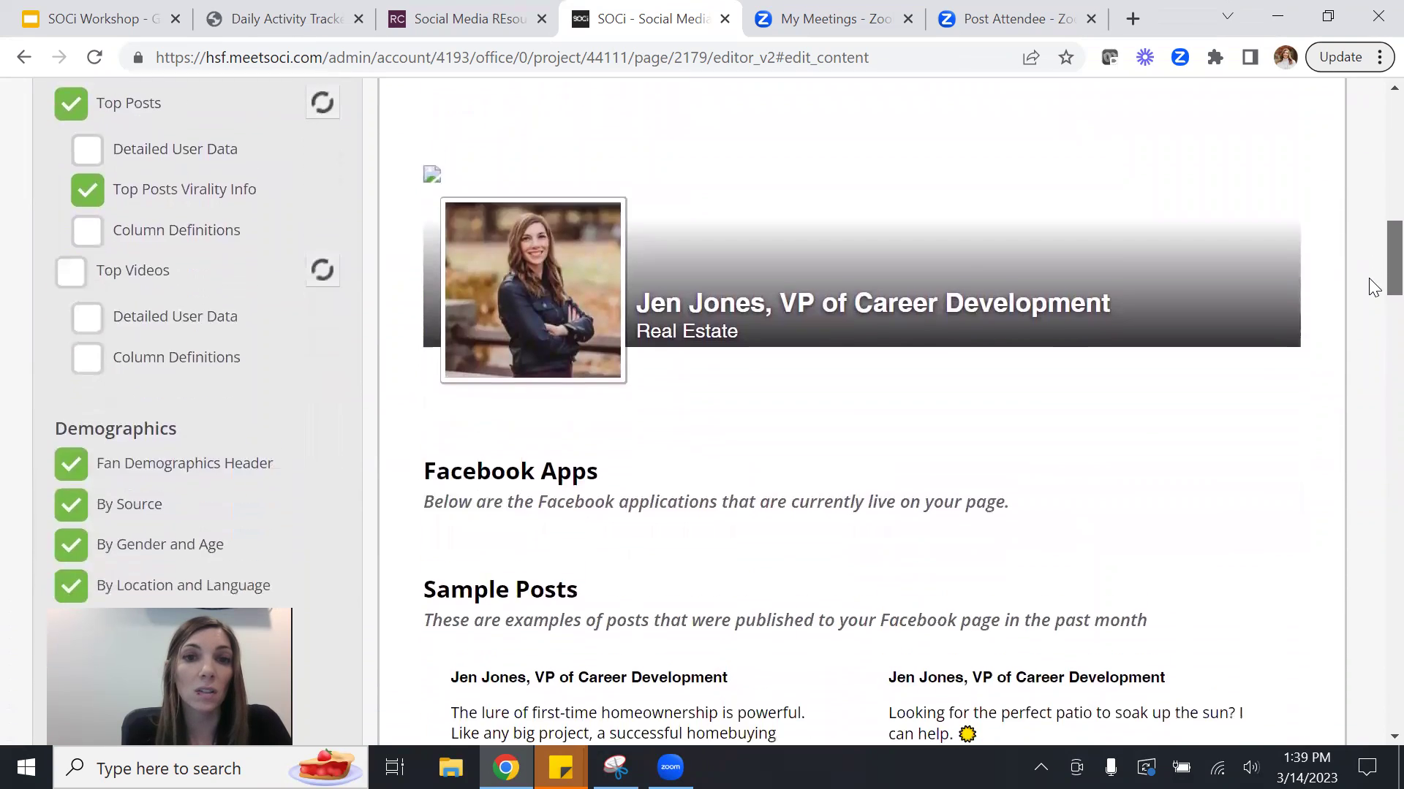
scroll(1371, 359, "down", 9)
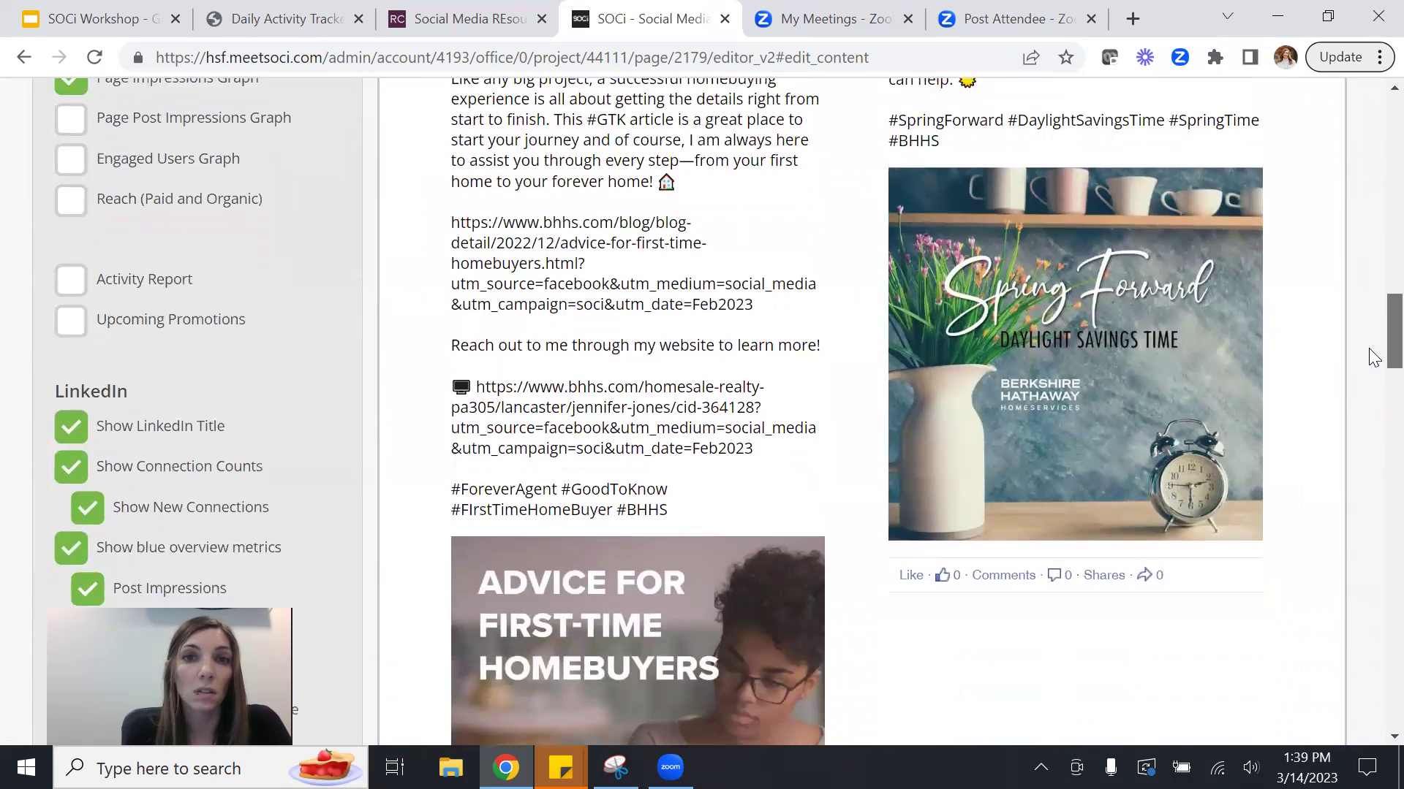
scroll(1372, 439, "down", 4)
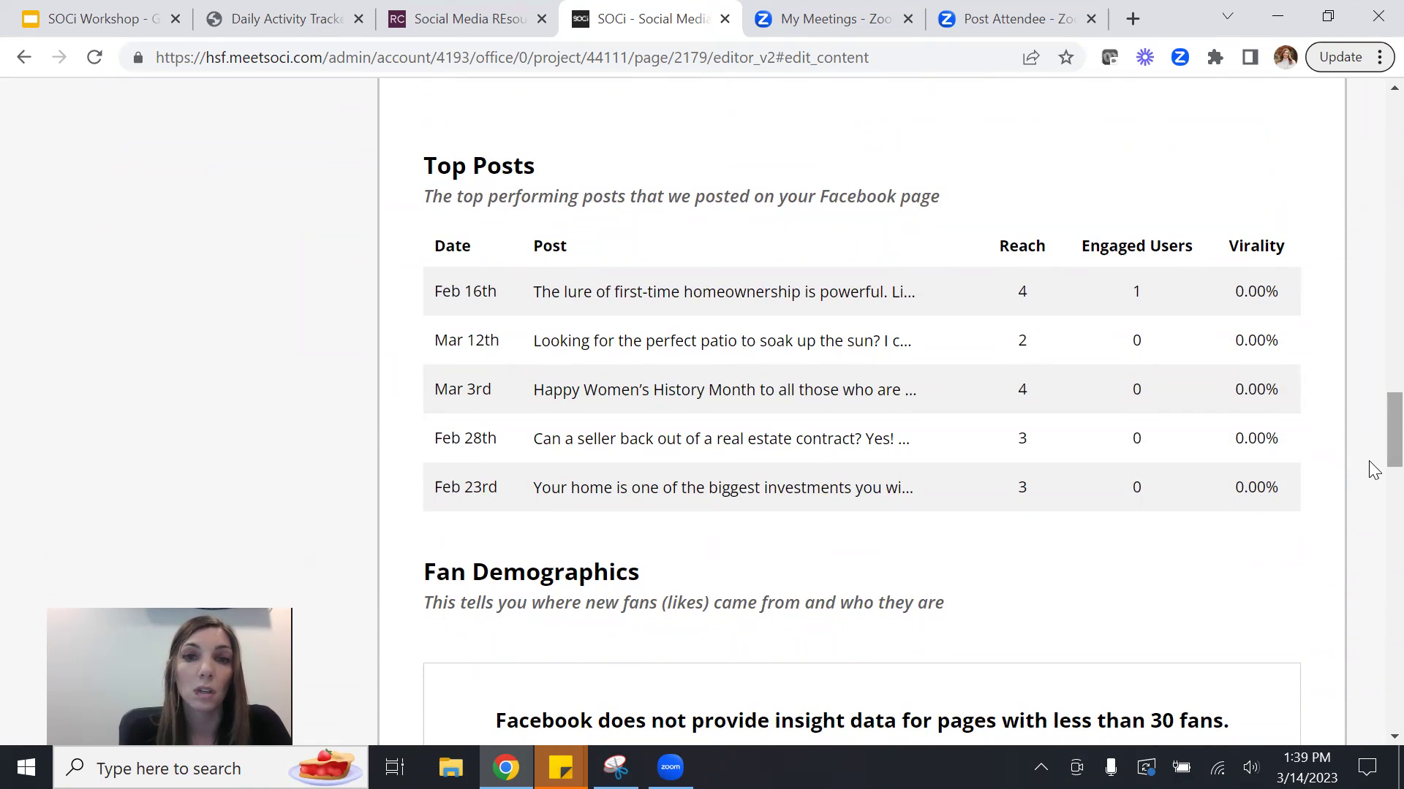
scroll(1373, 482, "down", 5)
scroll(1370, 521, "down", 20)
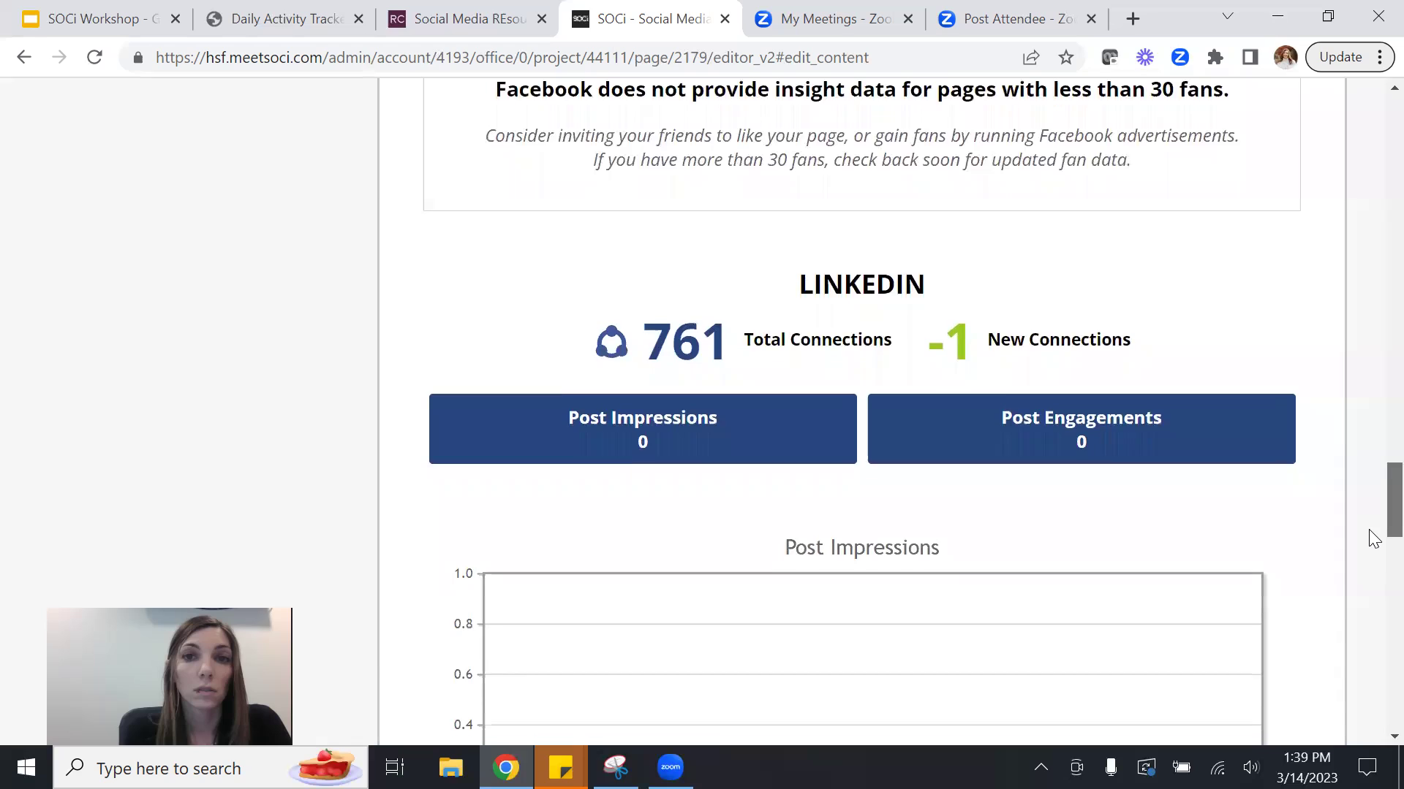
scroll(1373, 658, "down", 5)
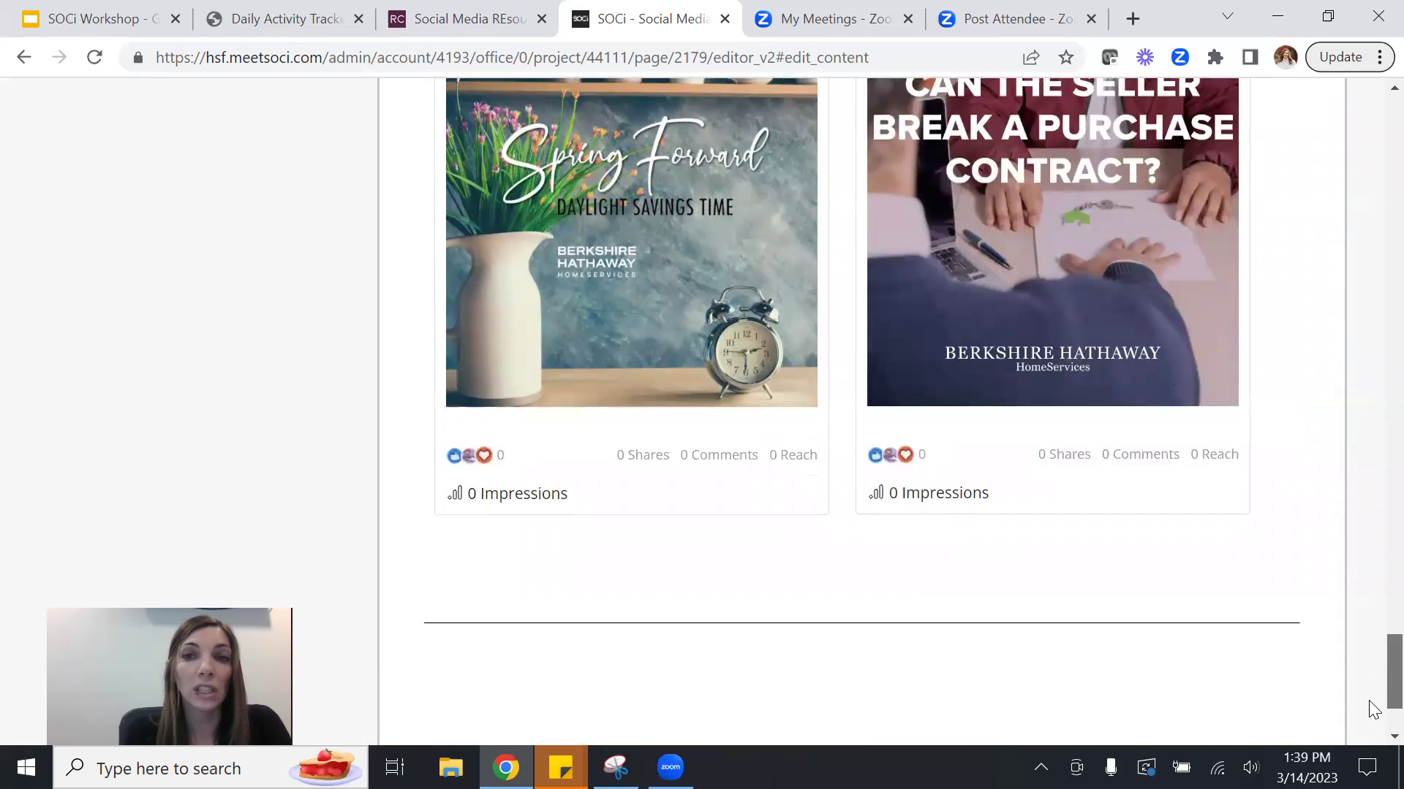
scroll(1373, 511, "up", 20)
scroll(1373, 298, "up", 20)
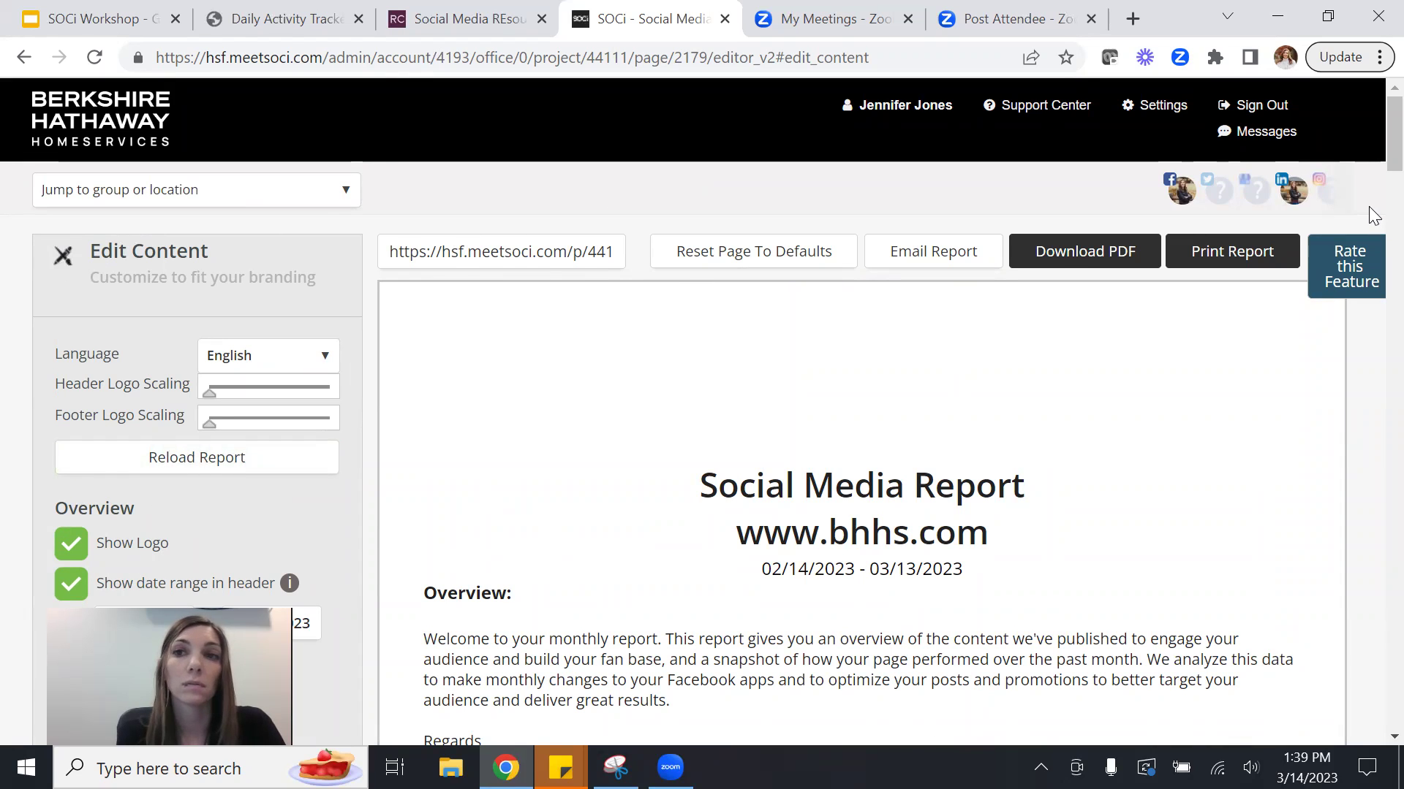
left_click_drag(1389, 139, 1367, 86)
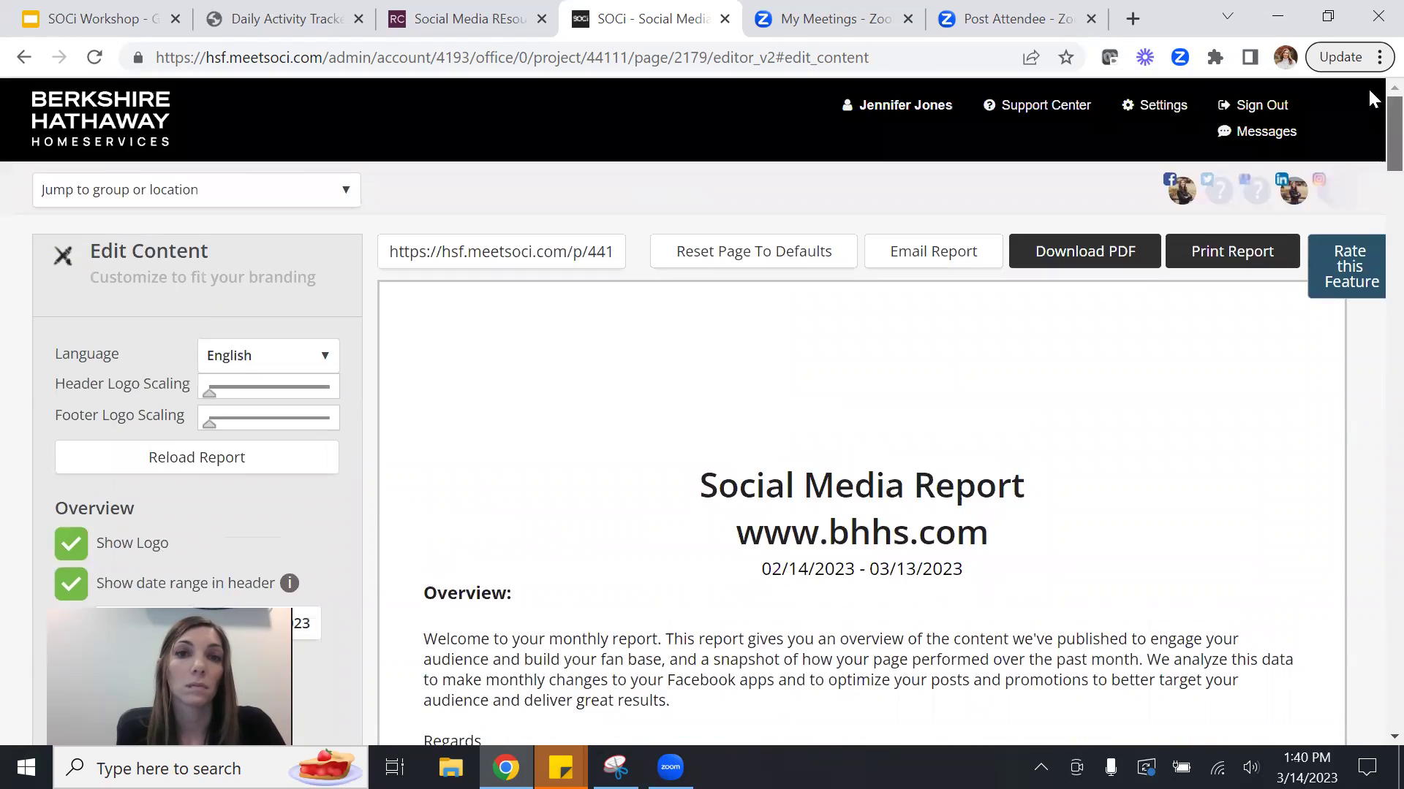
Go back from the report to the Published feed.
left_click(24, 59)
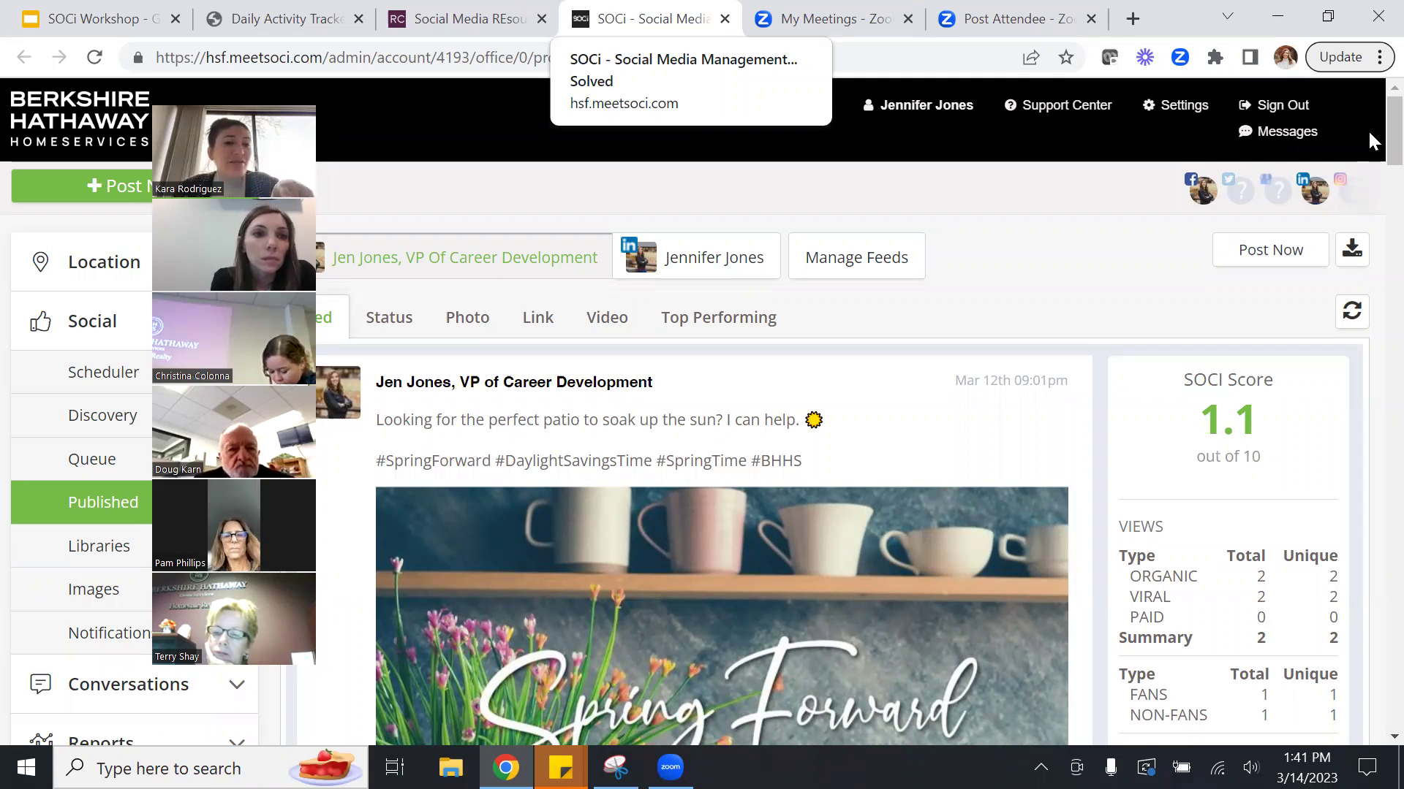
Open the Scheduler calendar and look over the March posts through Mar 30.
left_click(104, 376)
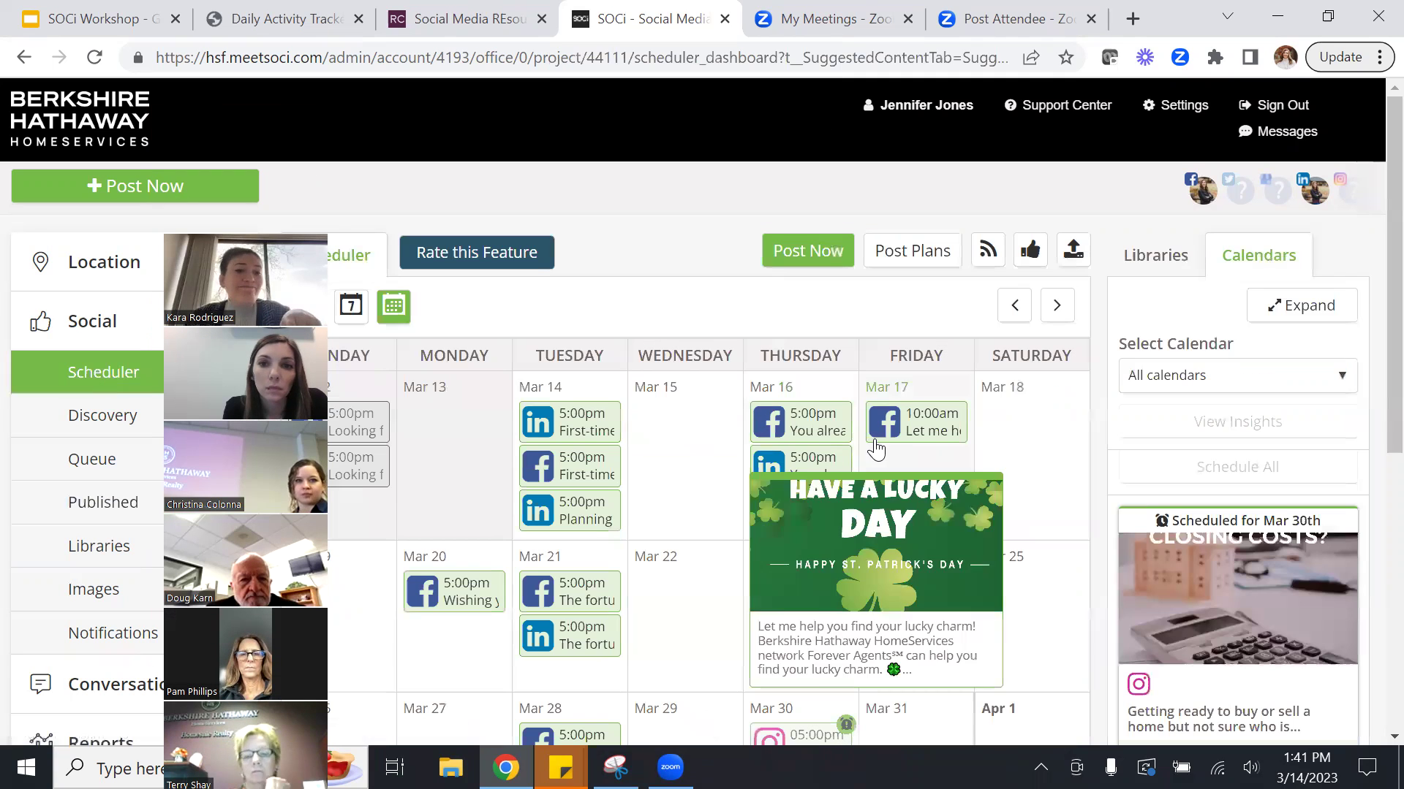
scroll(1368, 317, "down", 3)
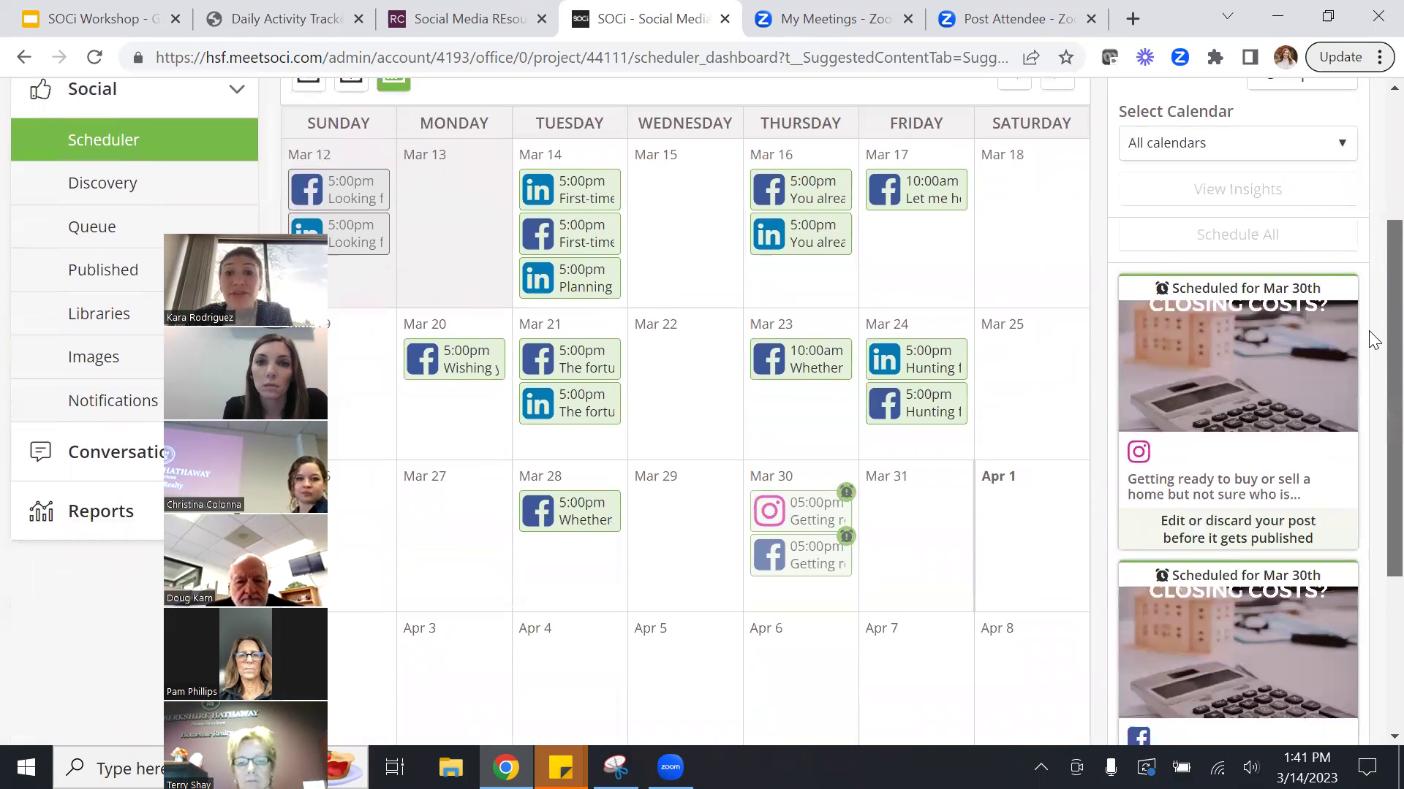
mouse_move(919, 196)
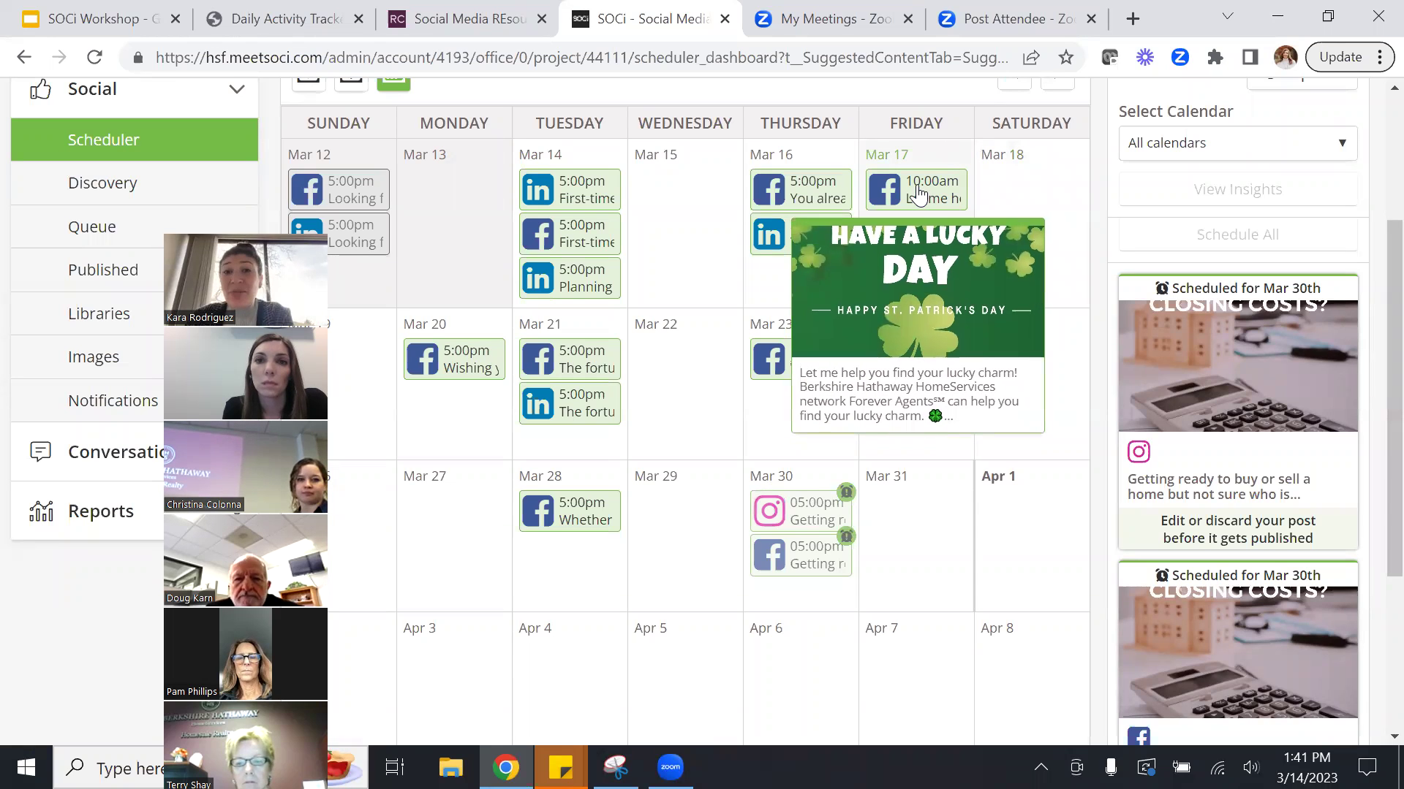
mouse_move(815, 200)
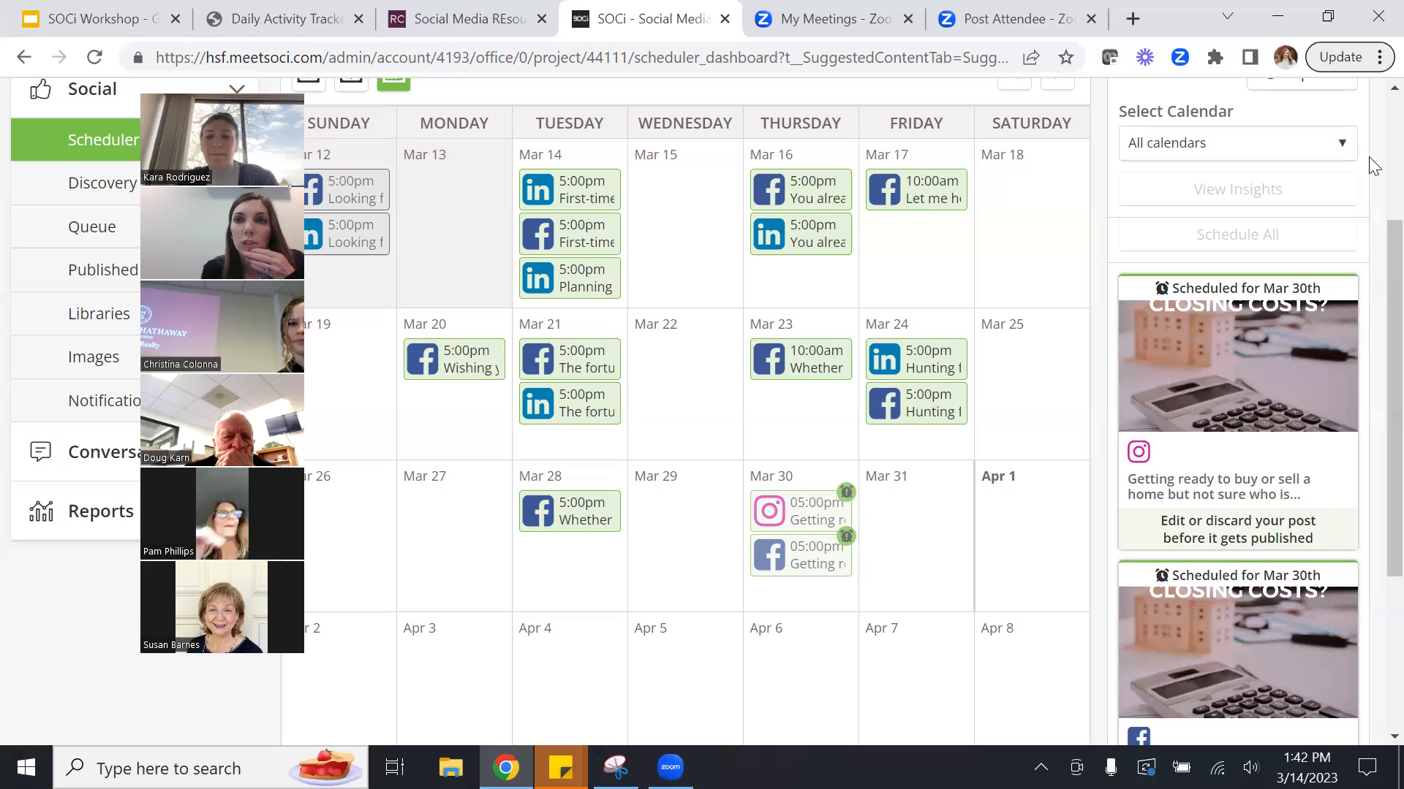
scroll(1369, 157, "up", 3)
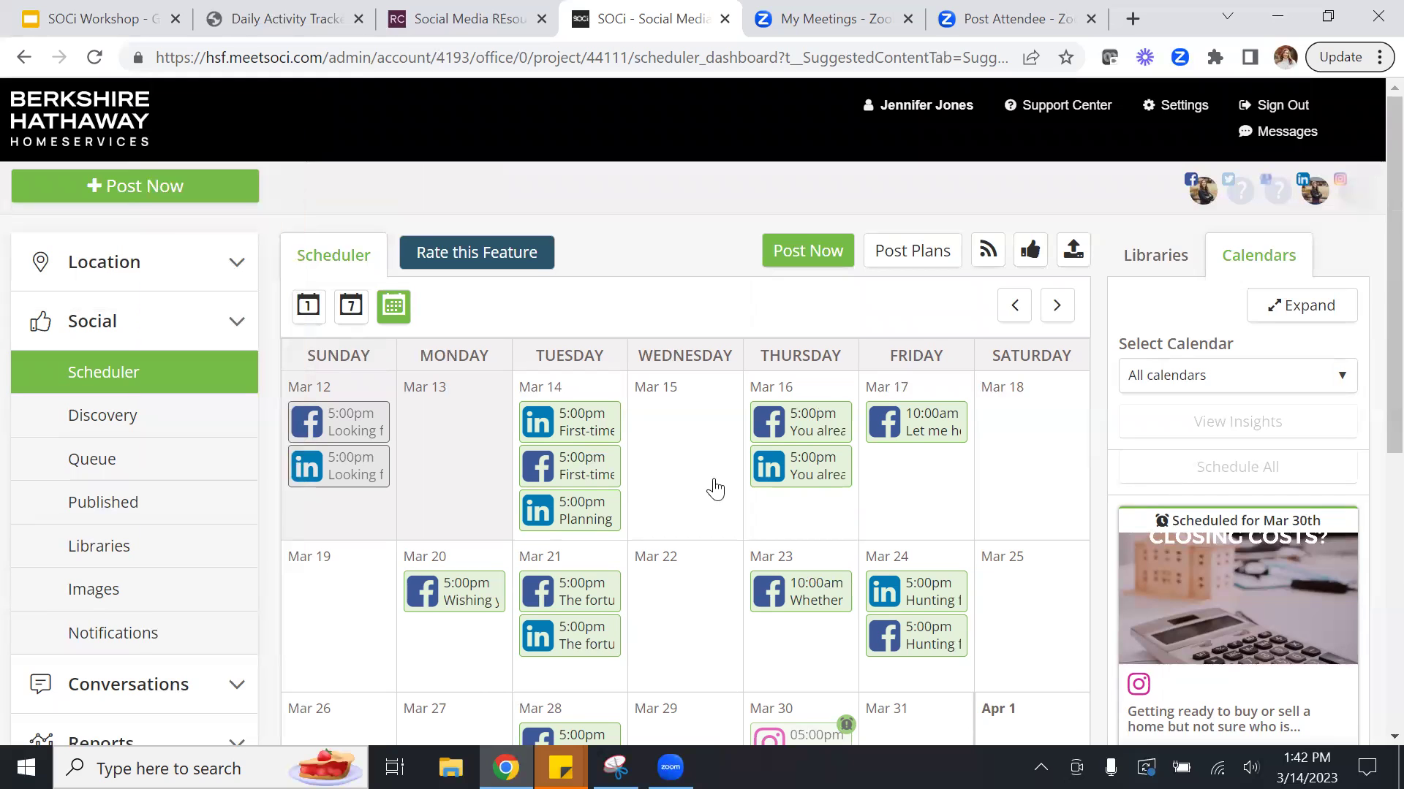
mouse_move(559, 618)
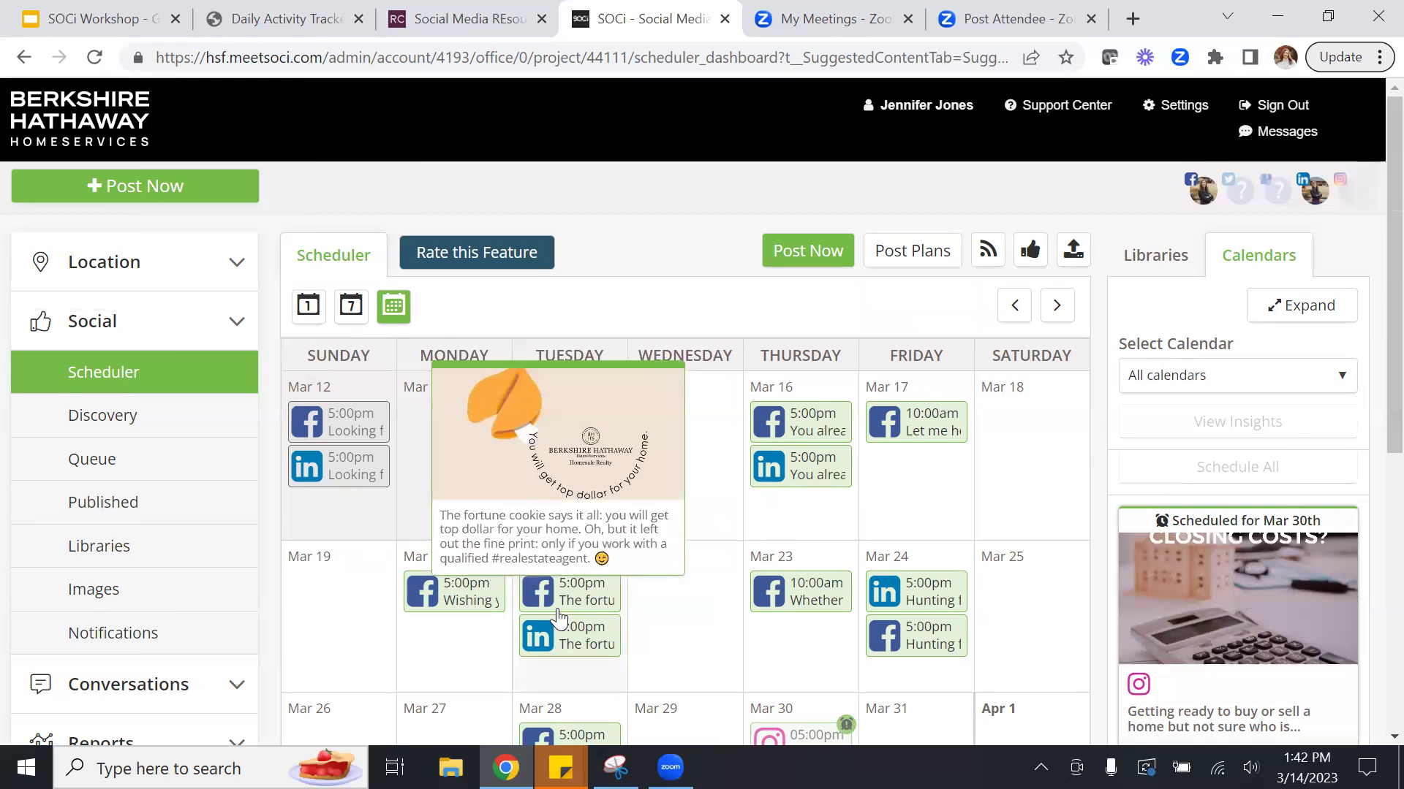
mouse_move(787, 587)
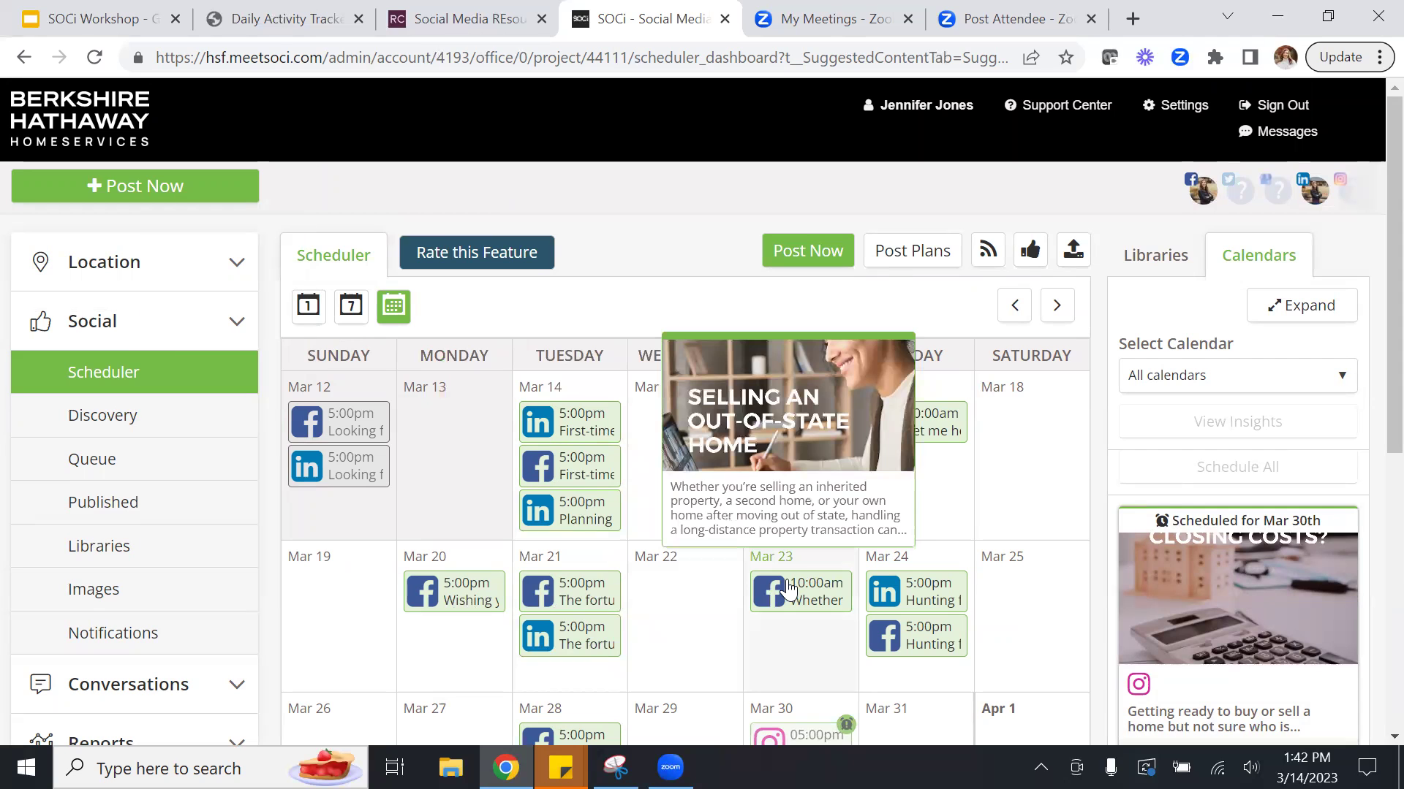
scroll(1374, 329, "down", 4)
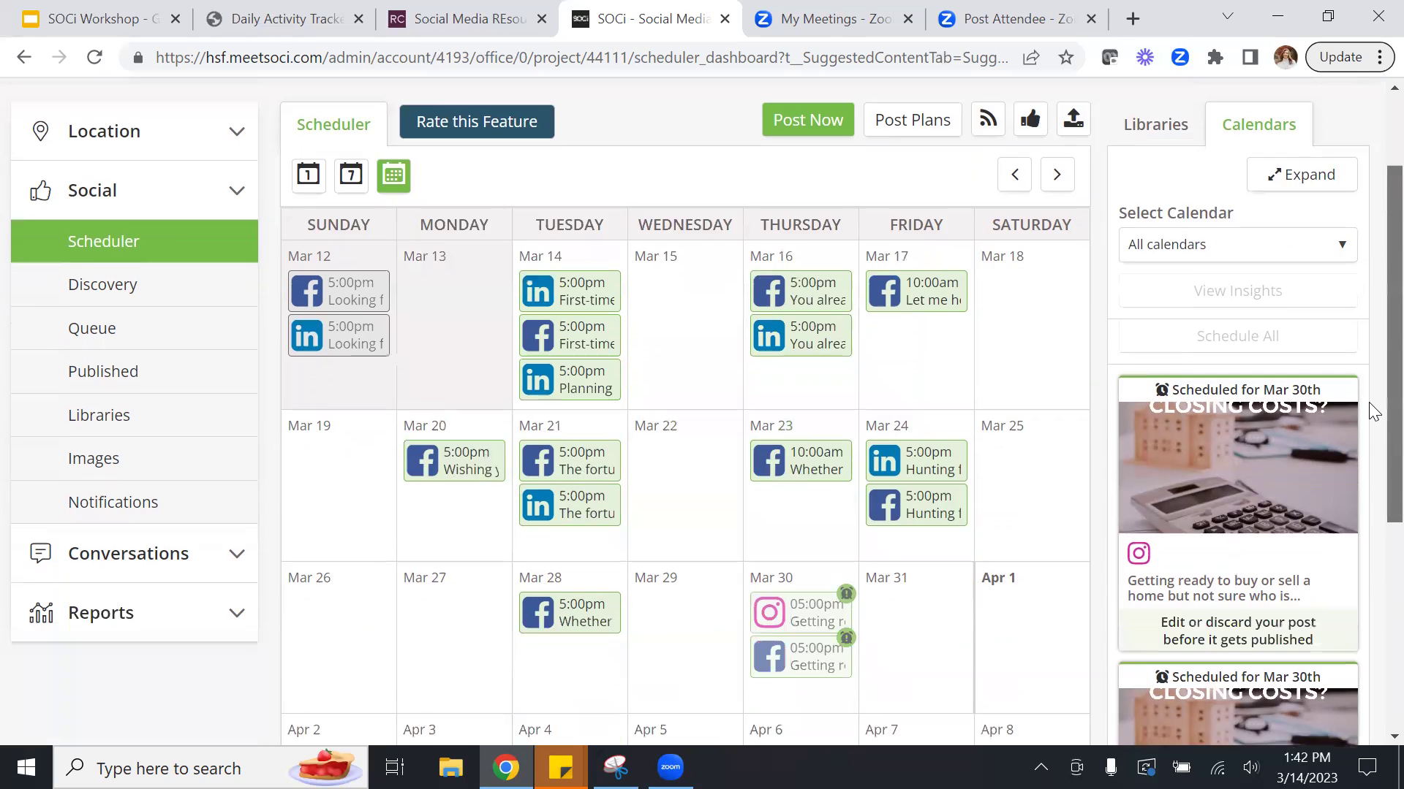
Open the Mar 30 closing-costs post, look over its message and hashtags, and close it unchanged.
left_click(795, 465)
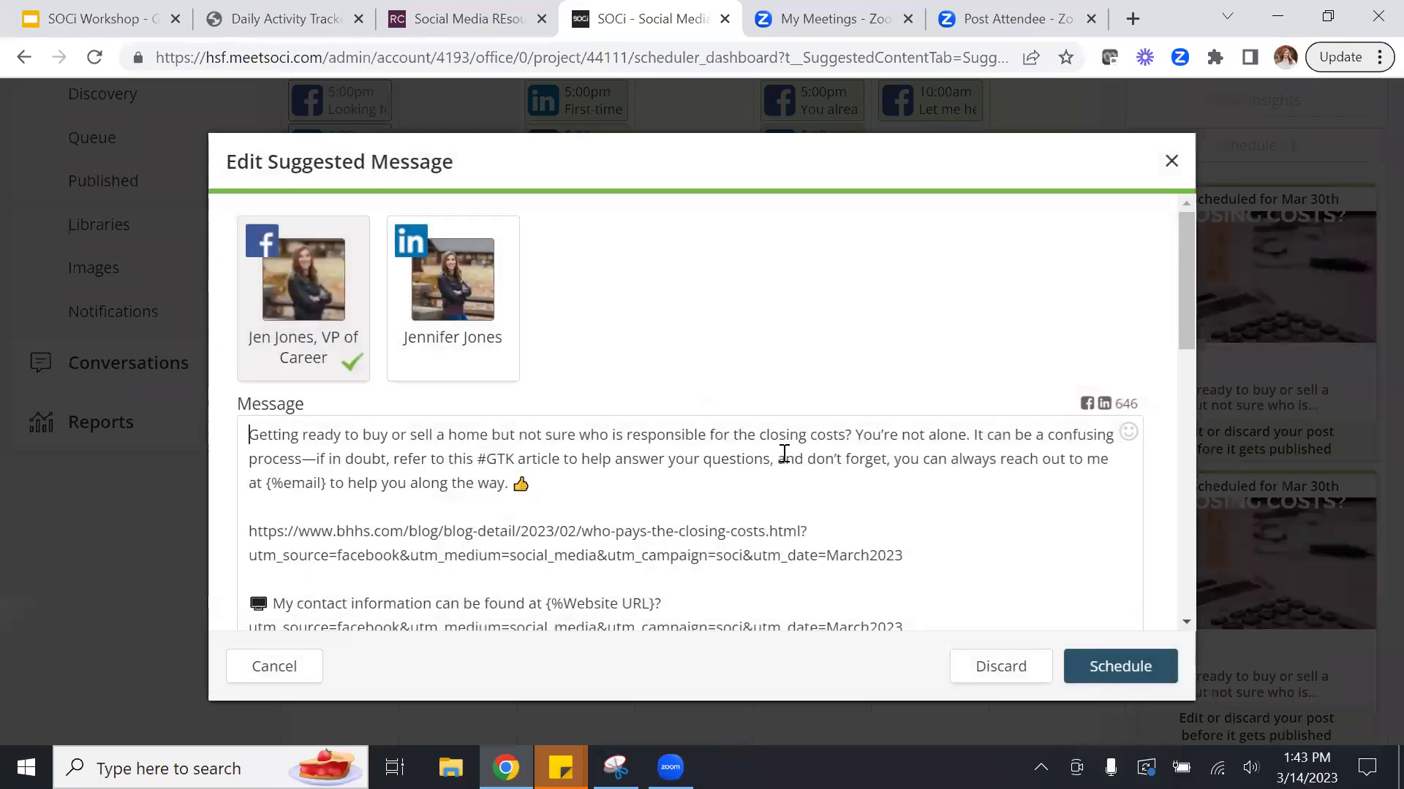
left_click_drag(1183, 326, 1175, 396)
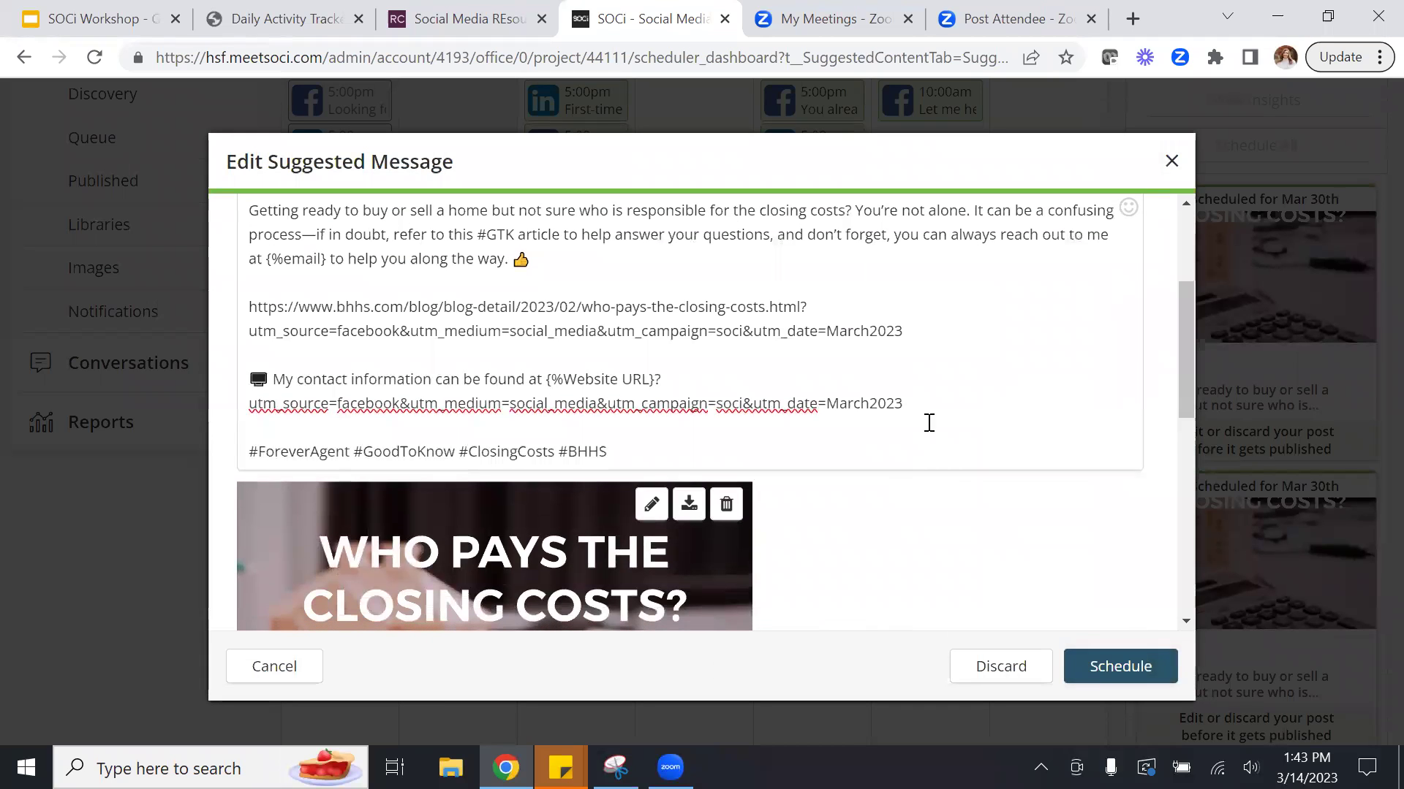
left_click(618, 455)
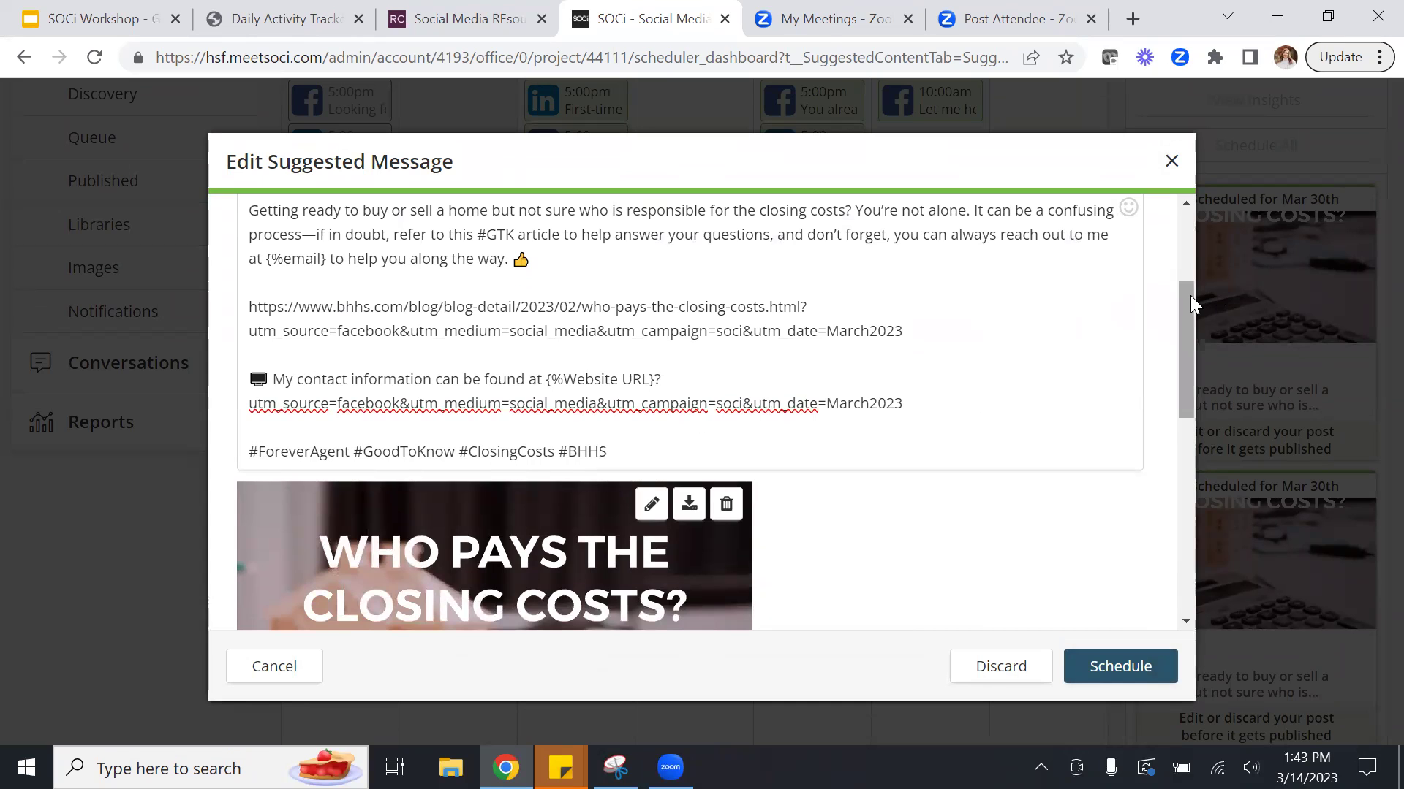
left_click_drag(1189, 295, 1168, 557)
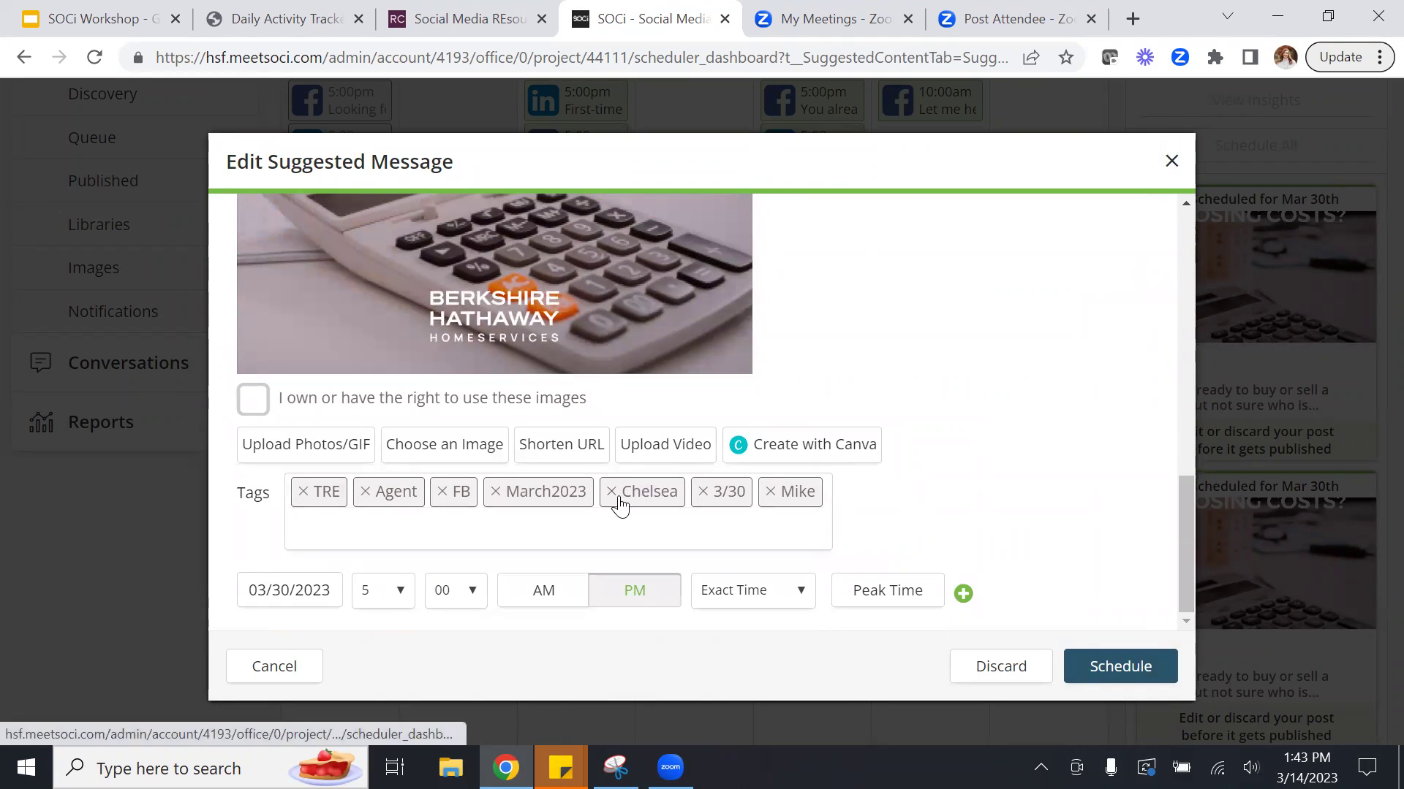
left_click_drag(1183, 504, 1177, 274)
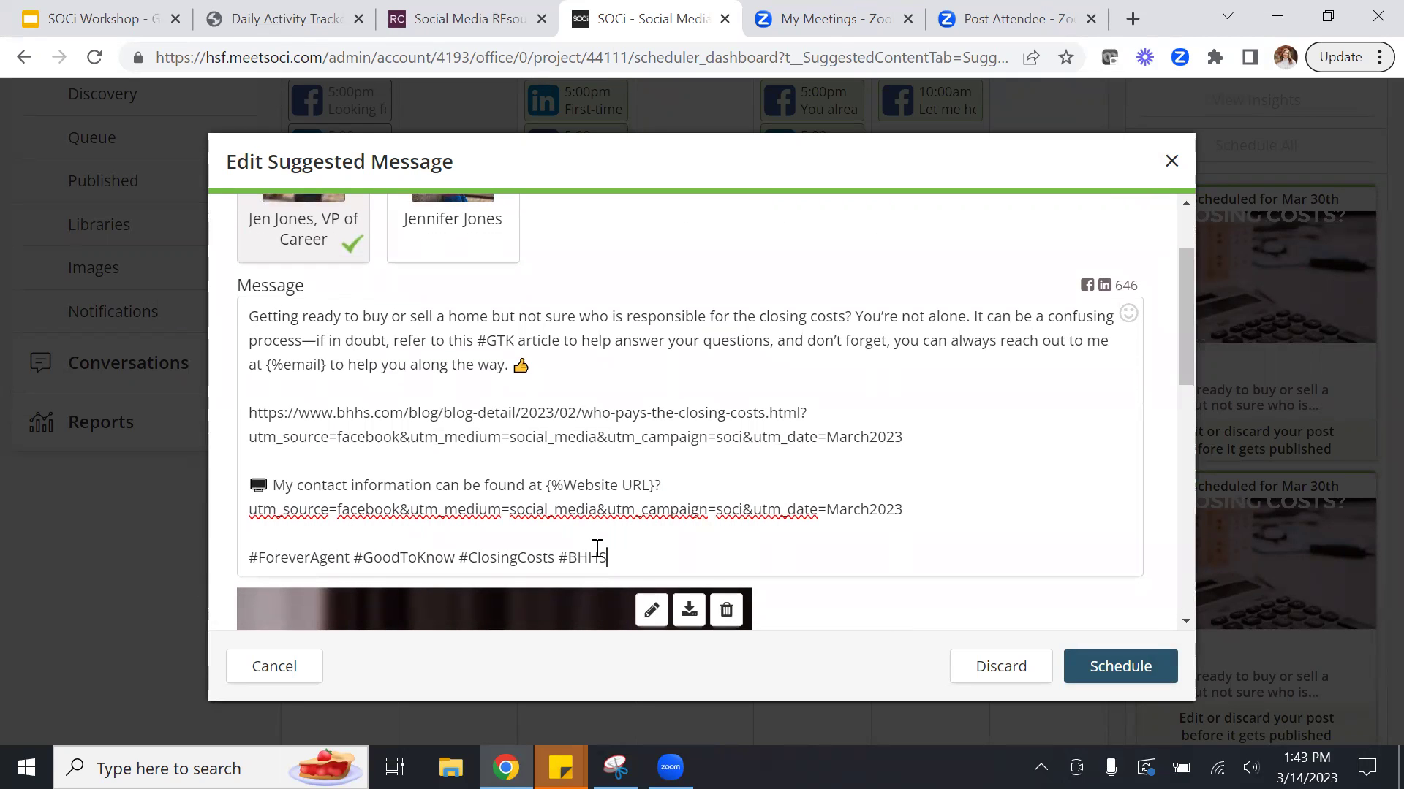
left_click_drag(619, 557, 270, 556)
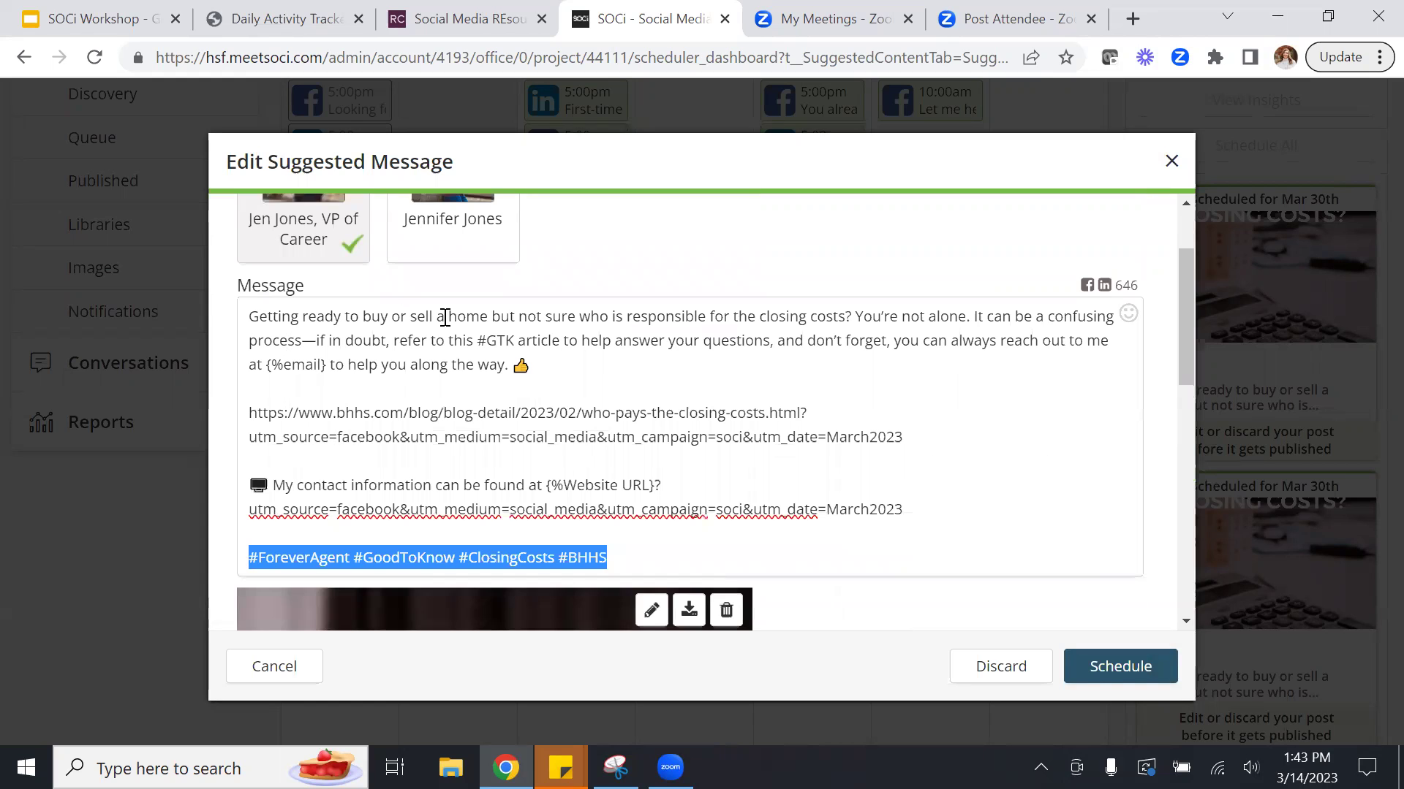
left_click_drag(1188, 340, 1191, 598)
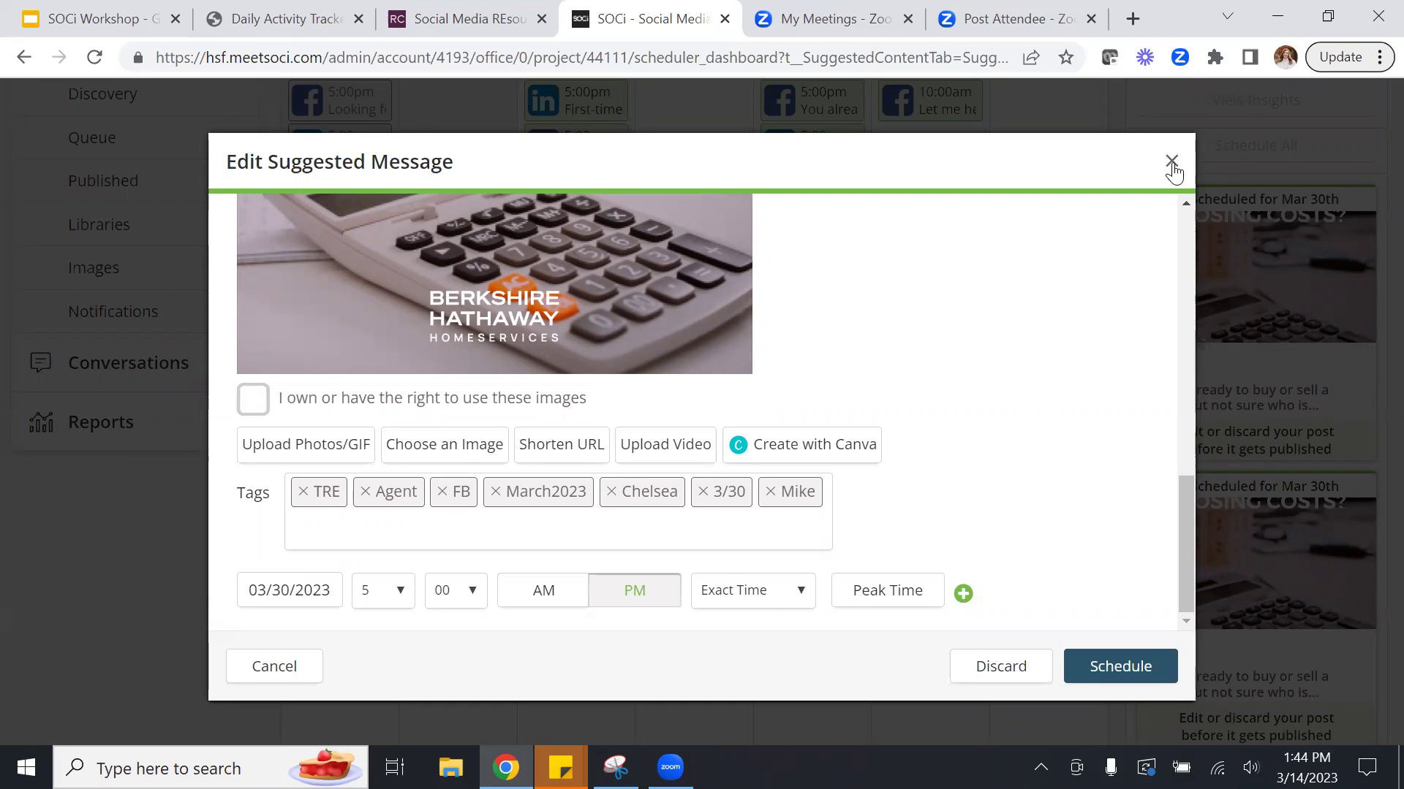
left_click(1171, 161)
Open Libraries and filter library names by 'march2023'.
left_click(132, 241)
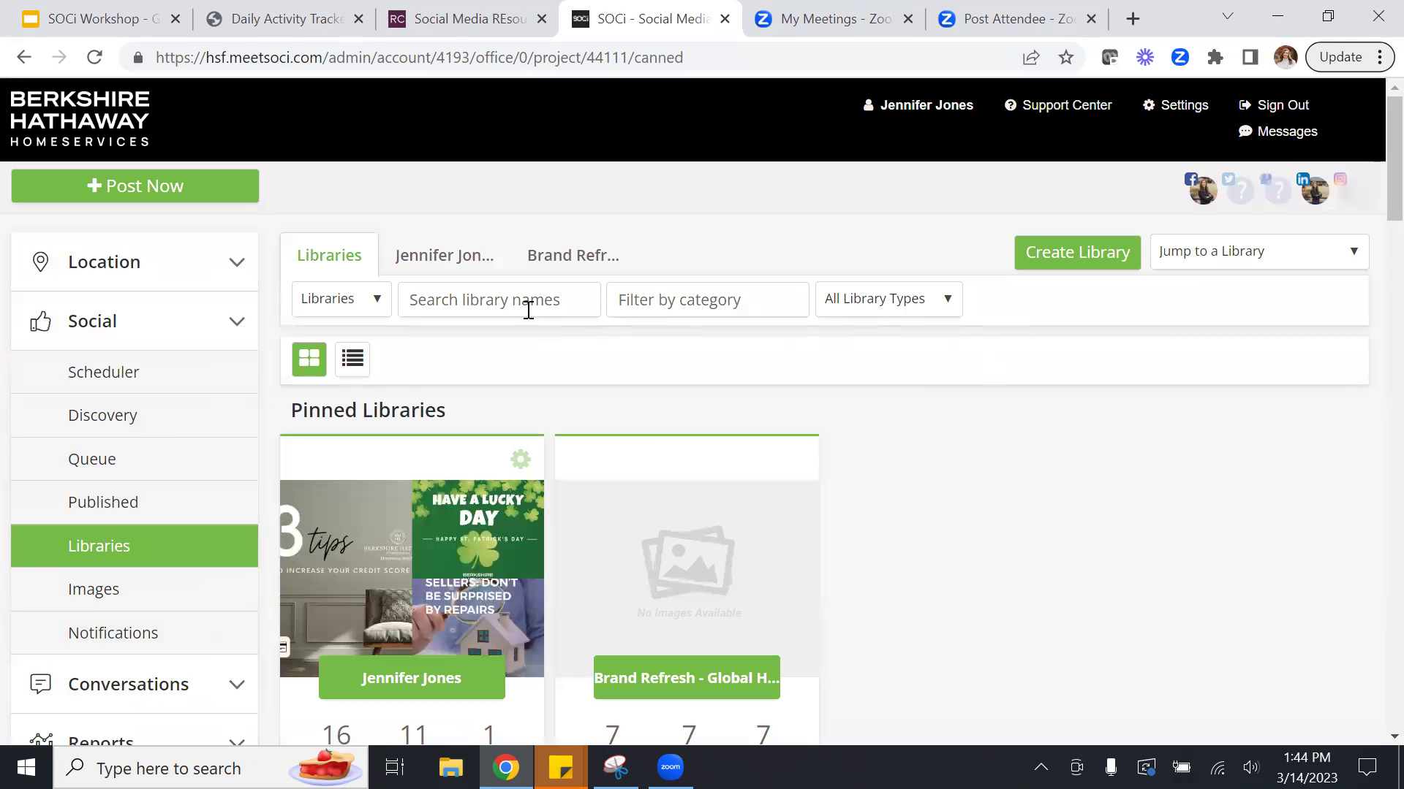
left_click(494, 302)
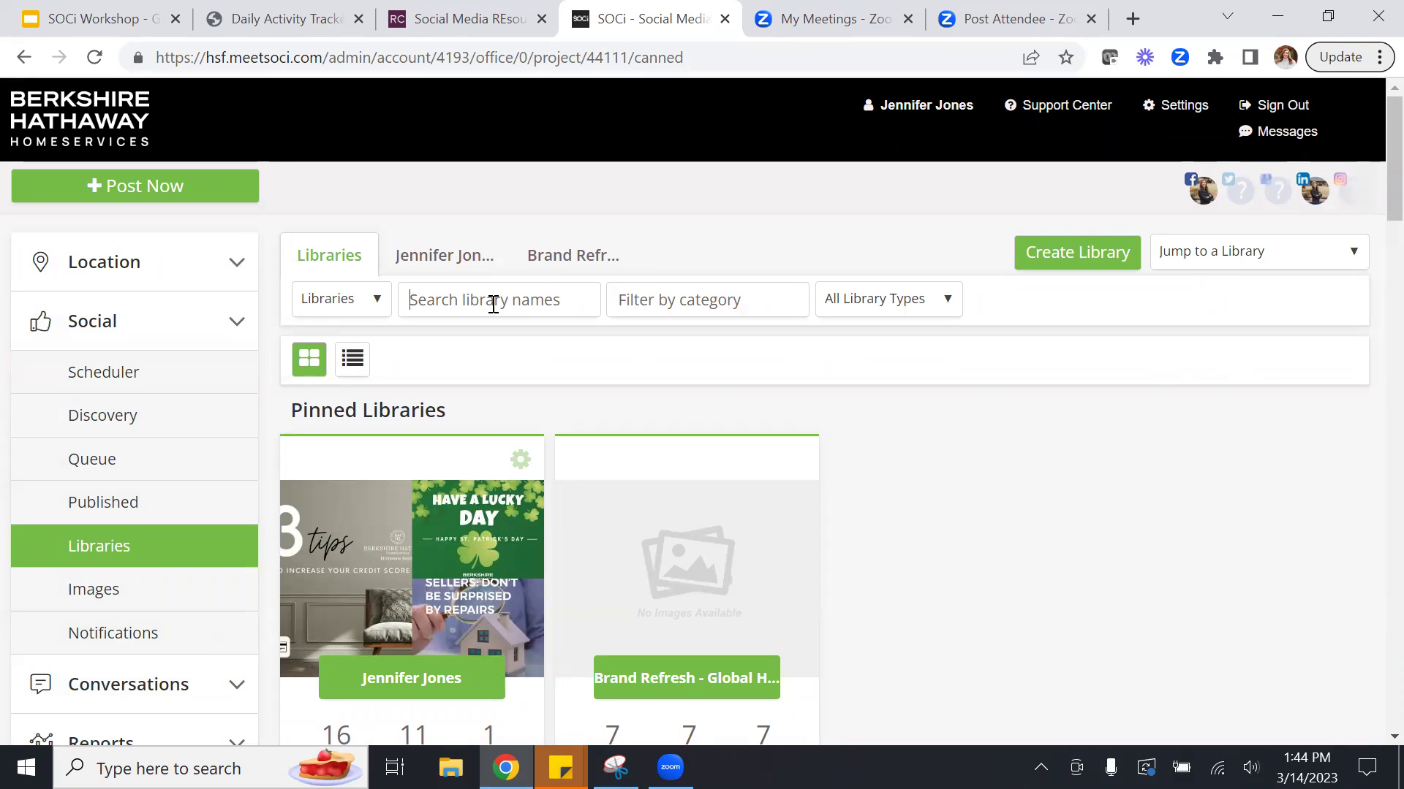
type("march 2023")
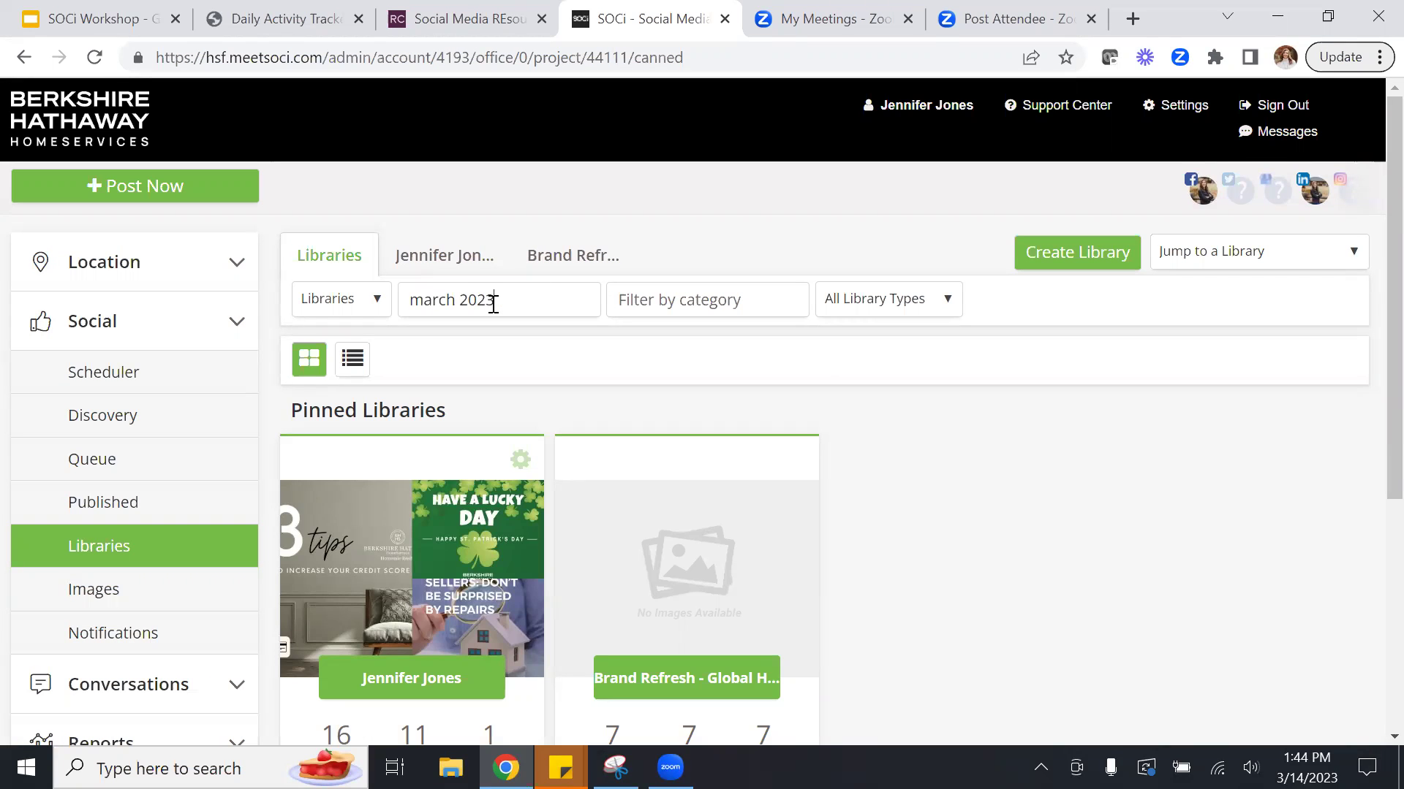
scroll(1372, 409, "down", 5)
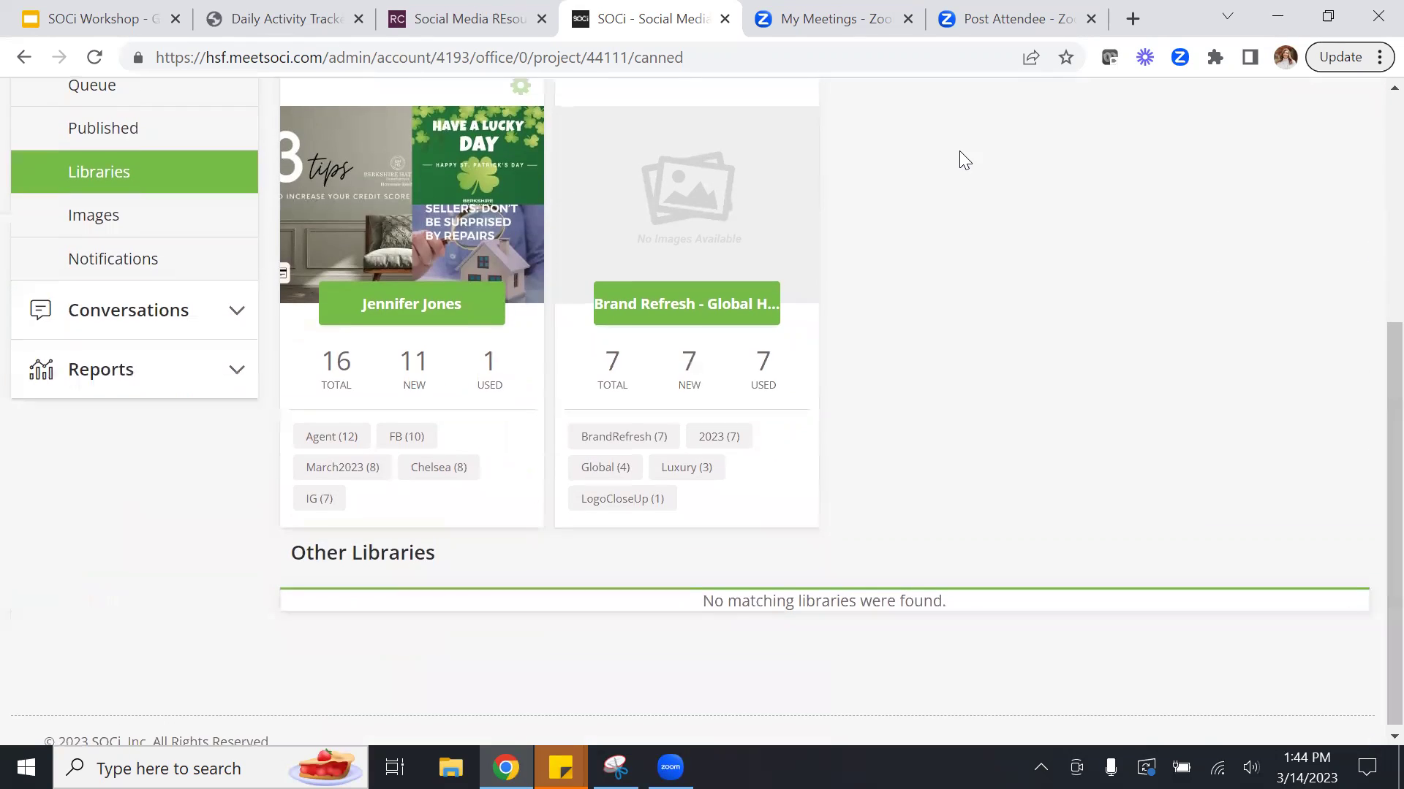
scroll(1369, 410, "up", 5)
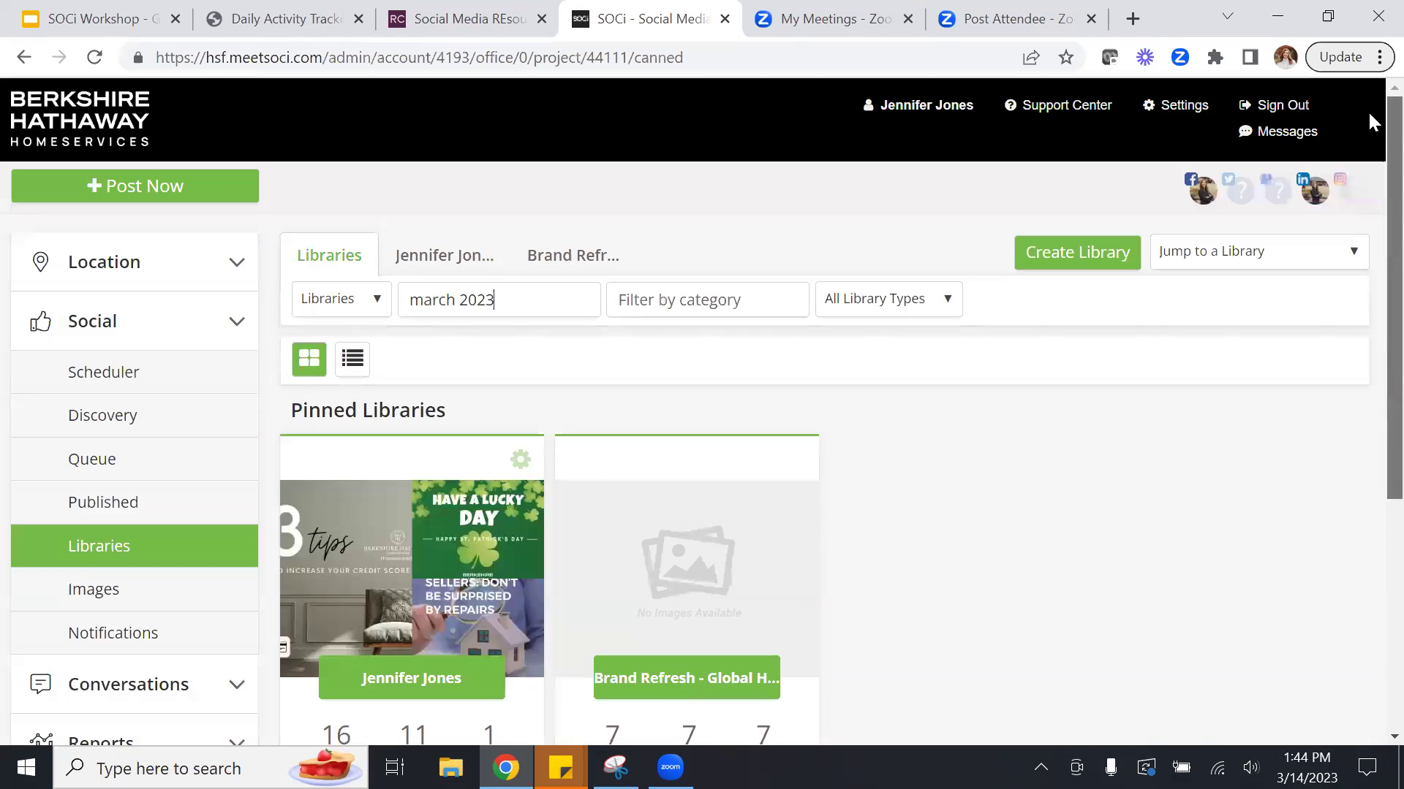
left_click(458, 302)
key("BackSpace")
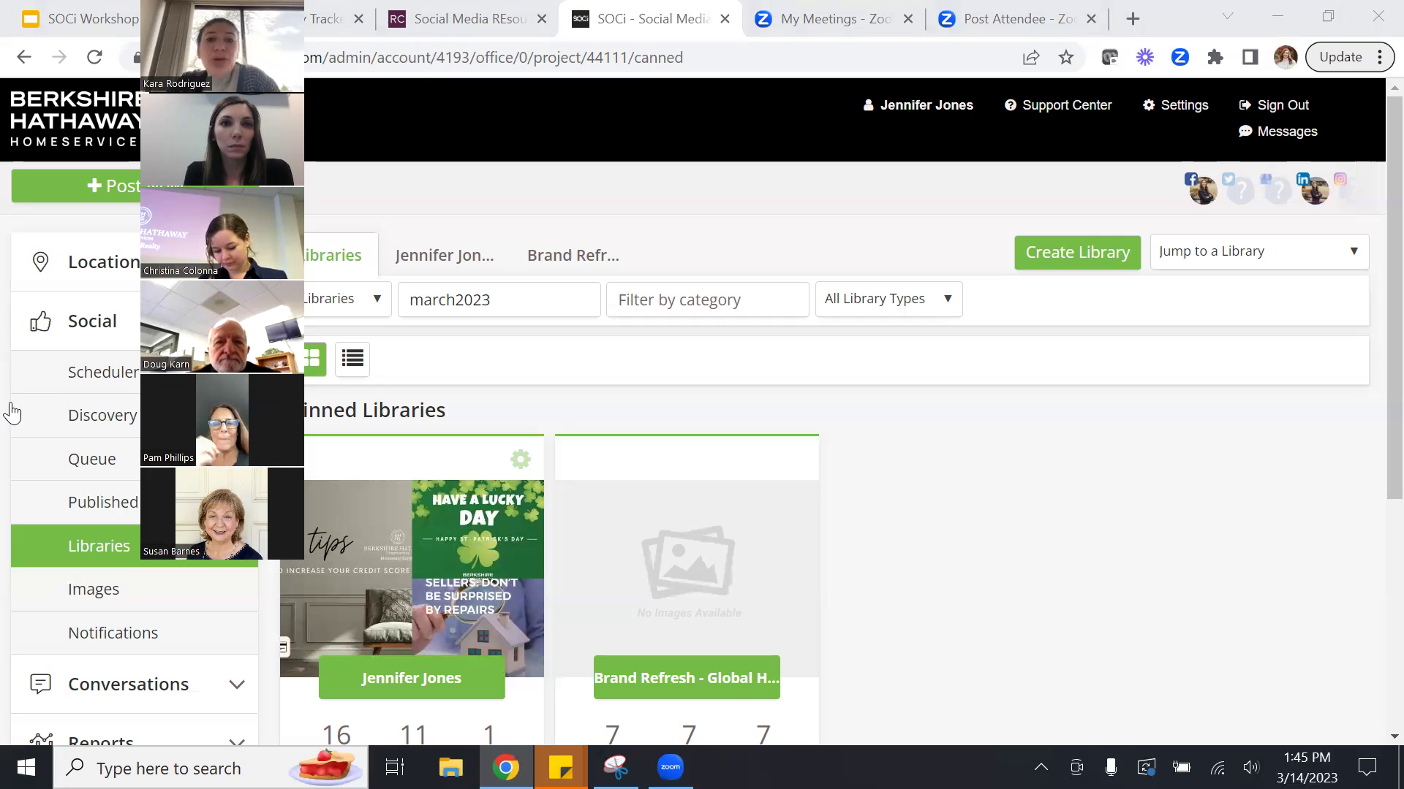
left_click(1349, 188)
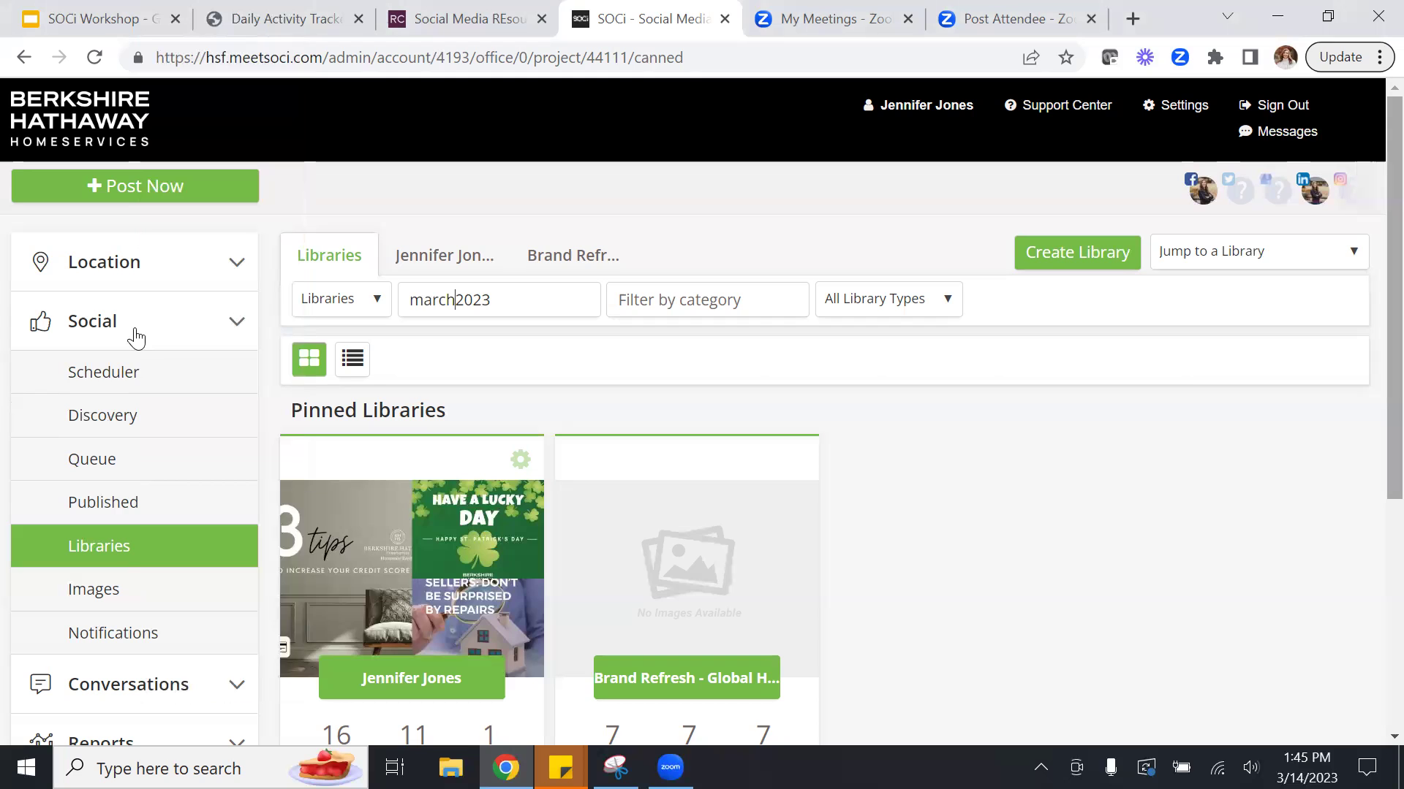
In the Scheduler calendar, start a new post on the empty Mar 27 cell.
left_click(117, 372)
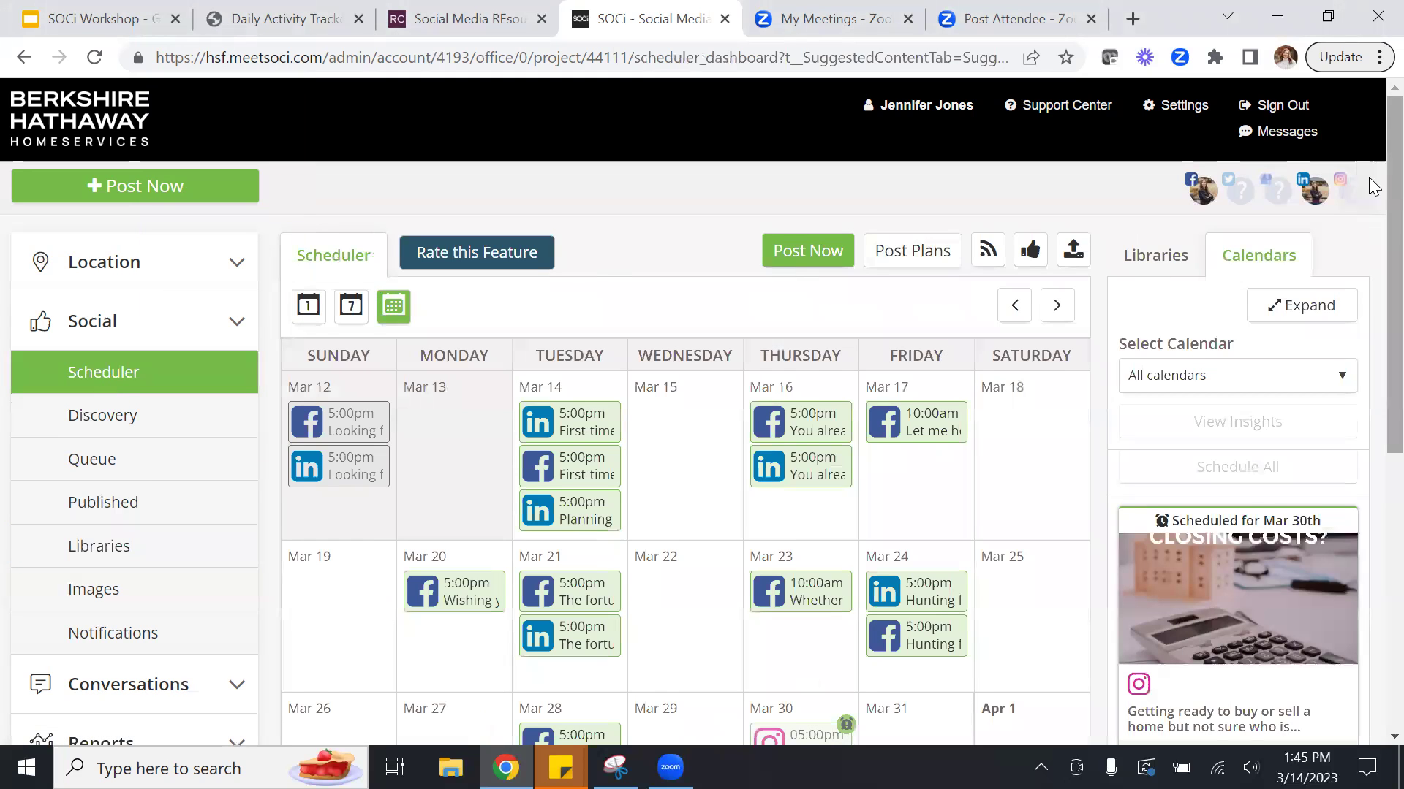
scroll(1369, 349, "down", 4)
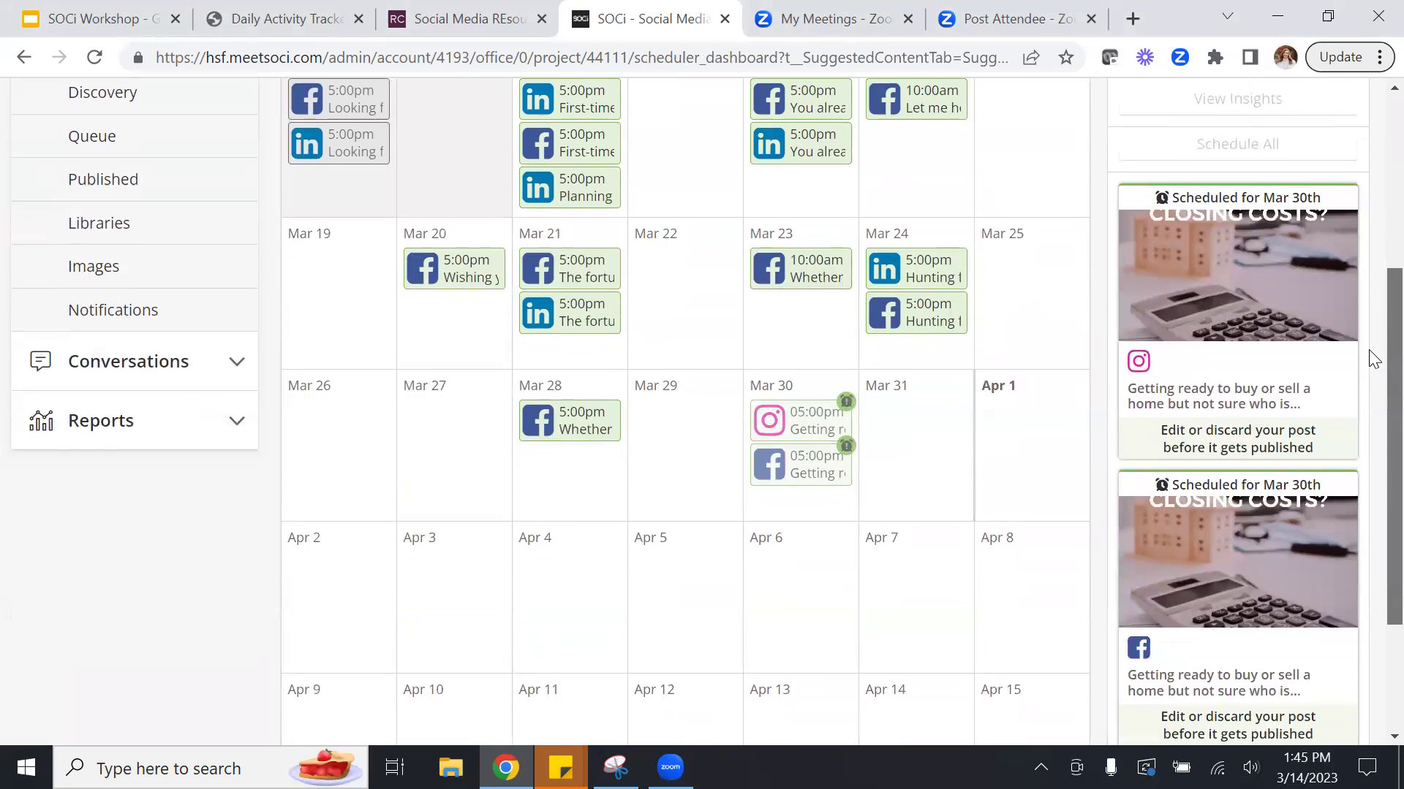
left_click(458, 427)
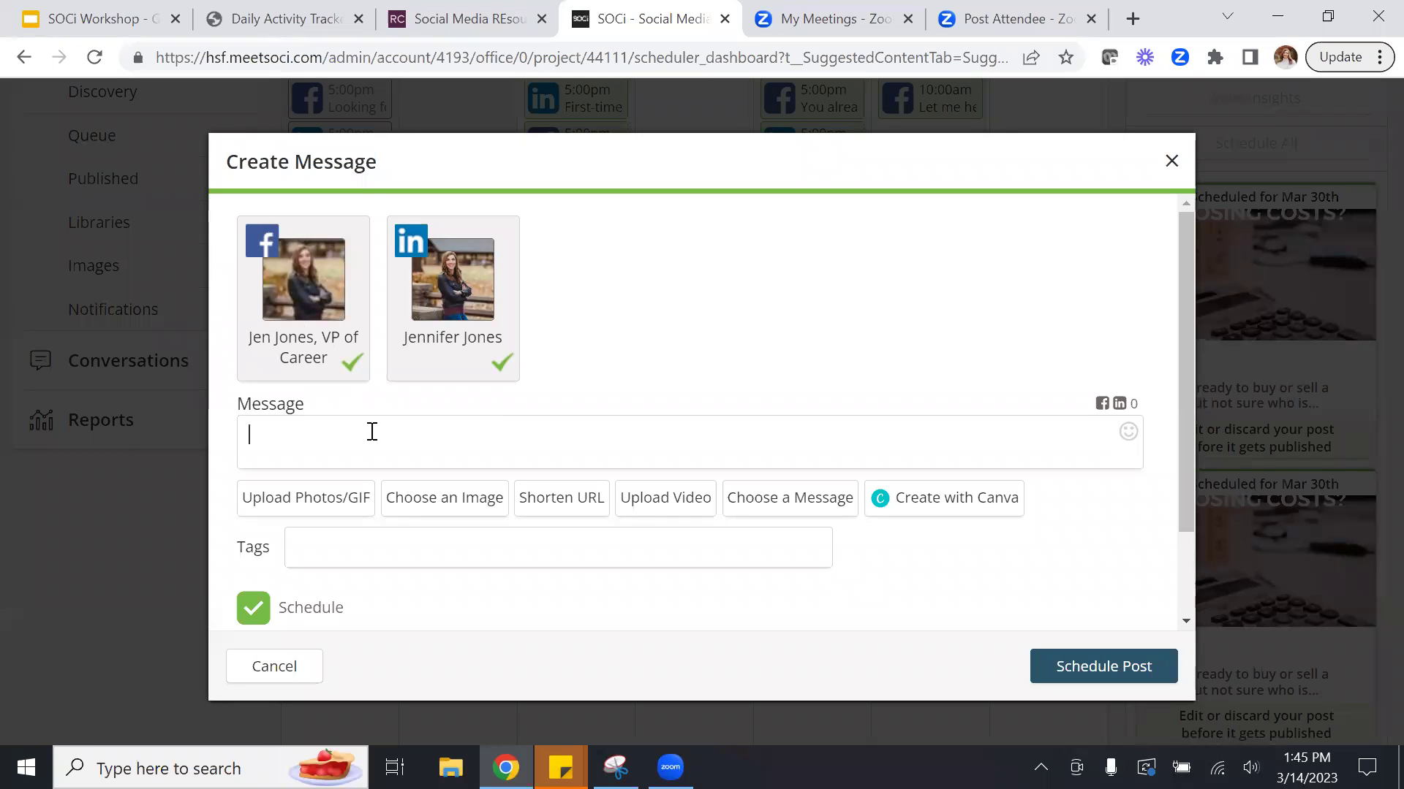
Write the message "Looking forward to St Patty's Day" with #stpattys below a blank line.
type("Looking forward to St Patty's Day")
key("Return")
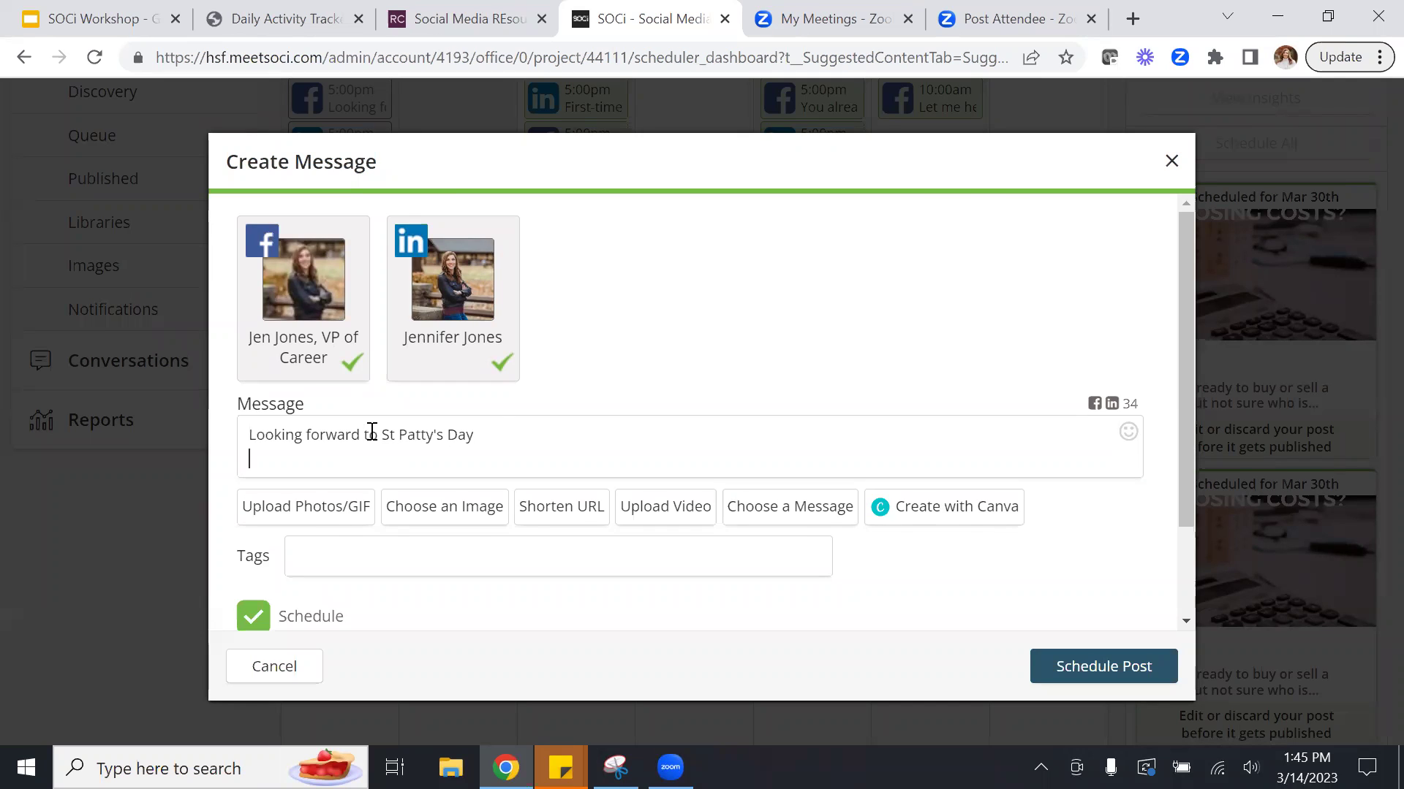
key("Return")
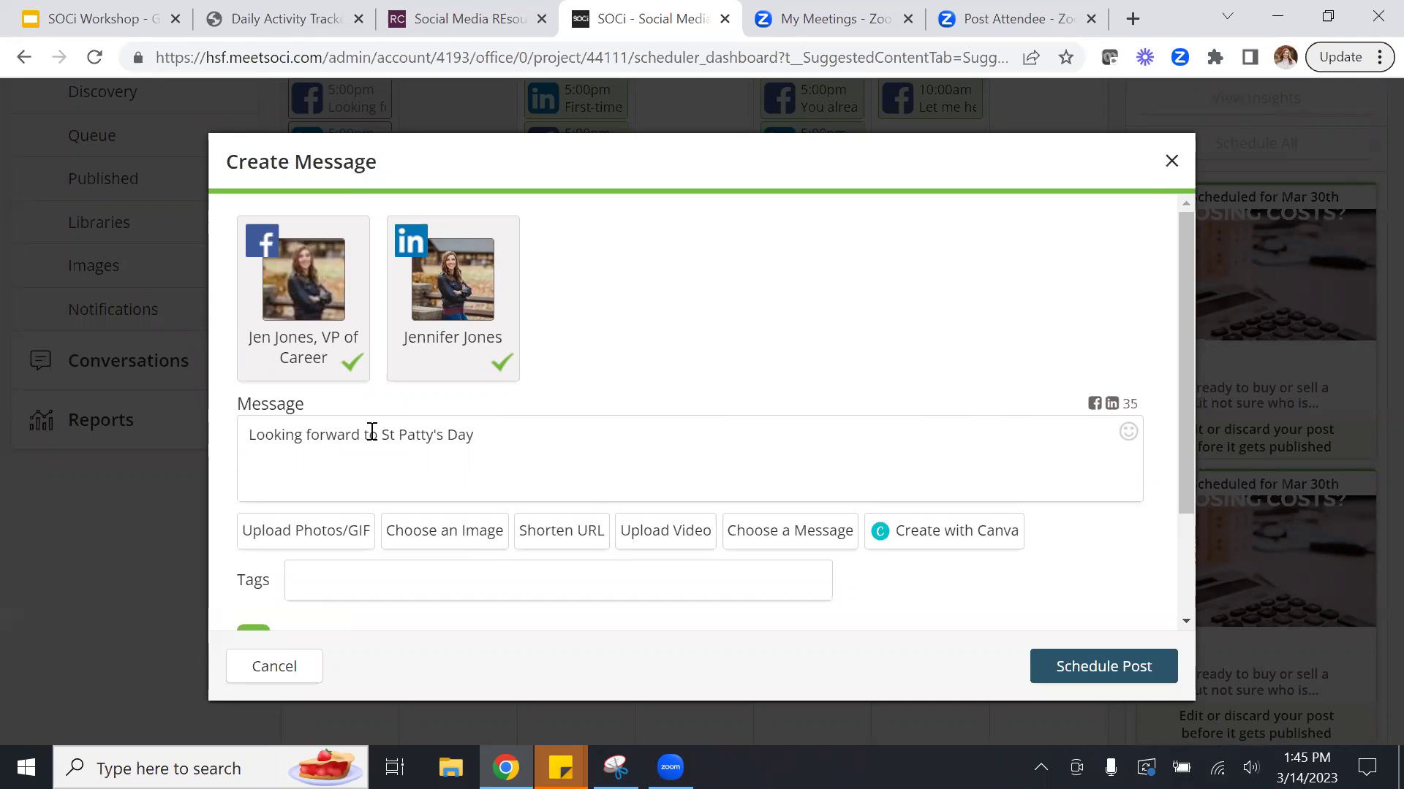
type("#stpattys")
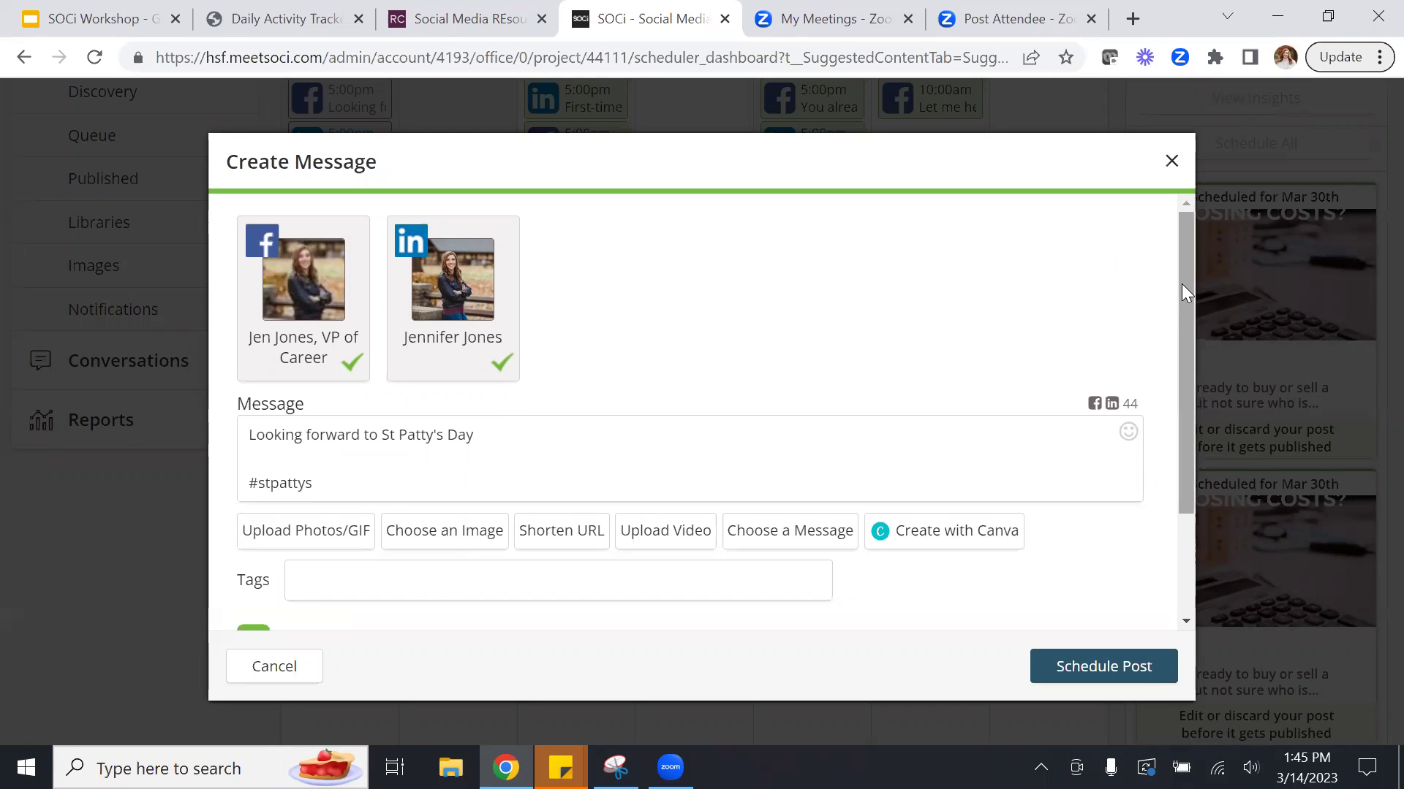
left_click_drag(1181, 283, 1181, 407)
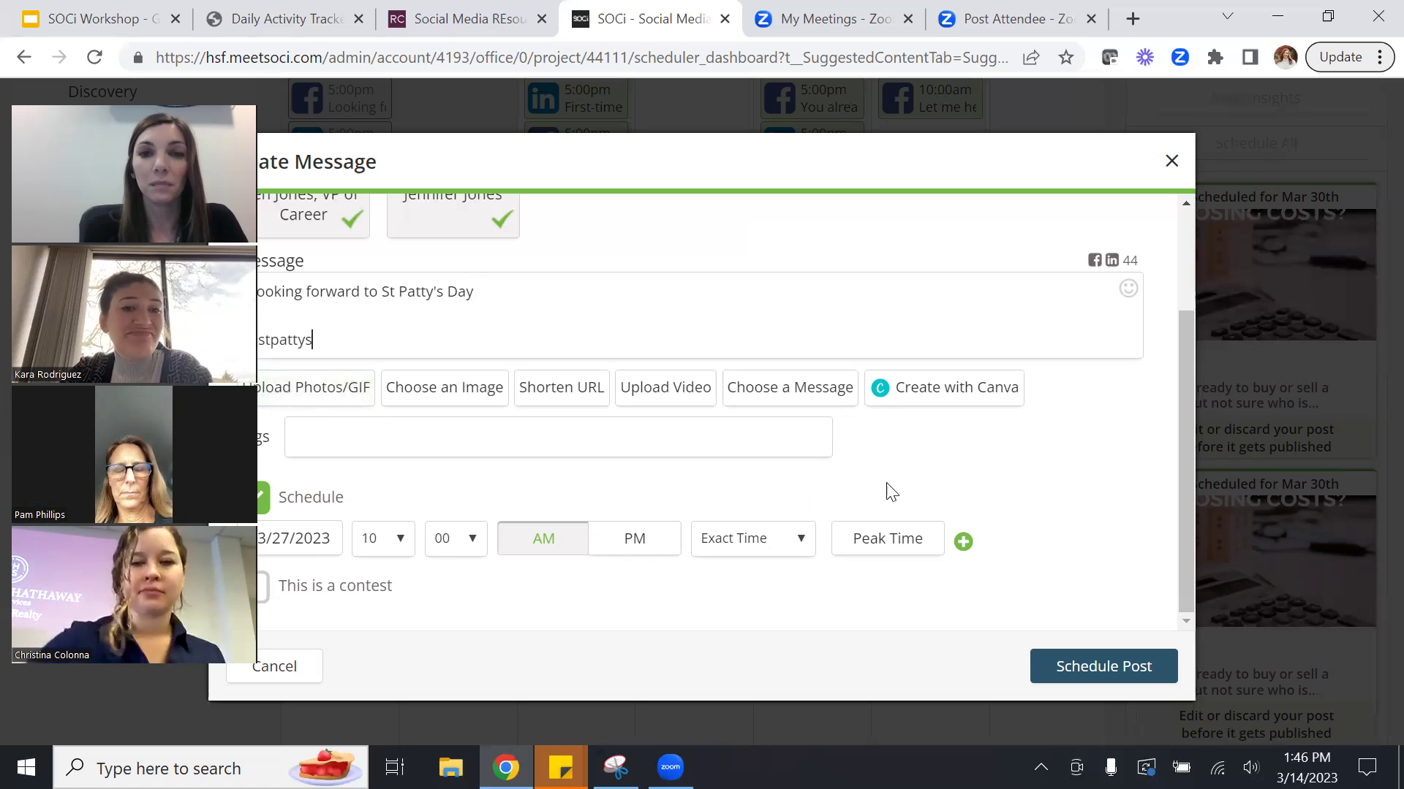
Close the Create Message dialog, discarding the St Patty's Day draft unscheduled.
left_click(1172, 164)
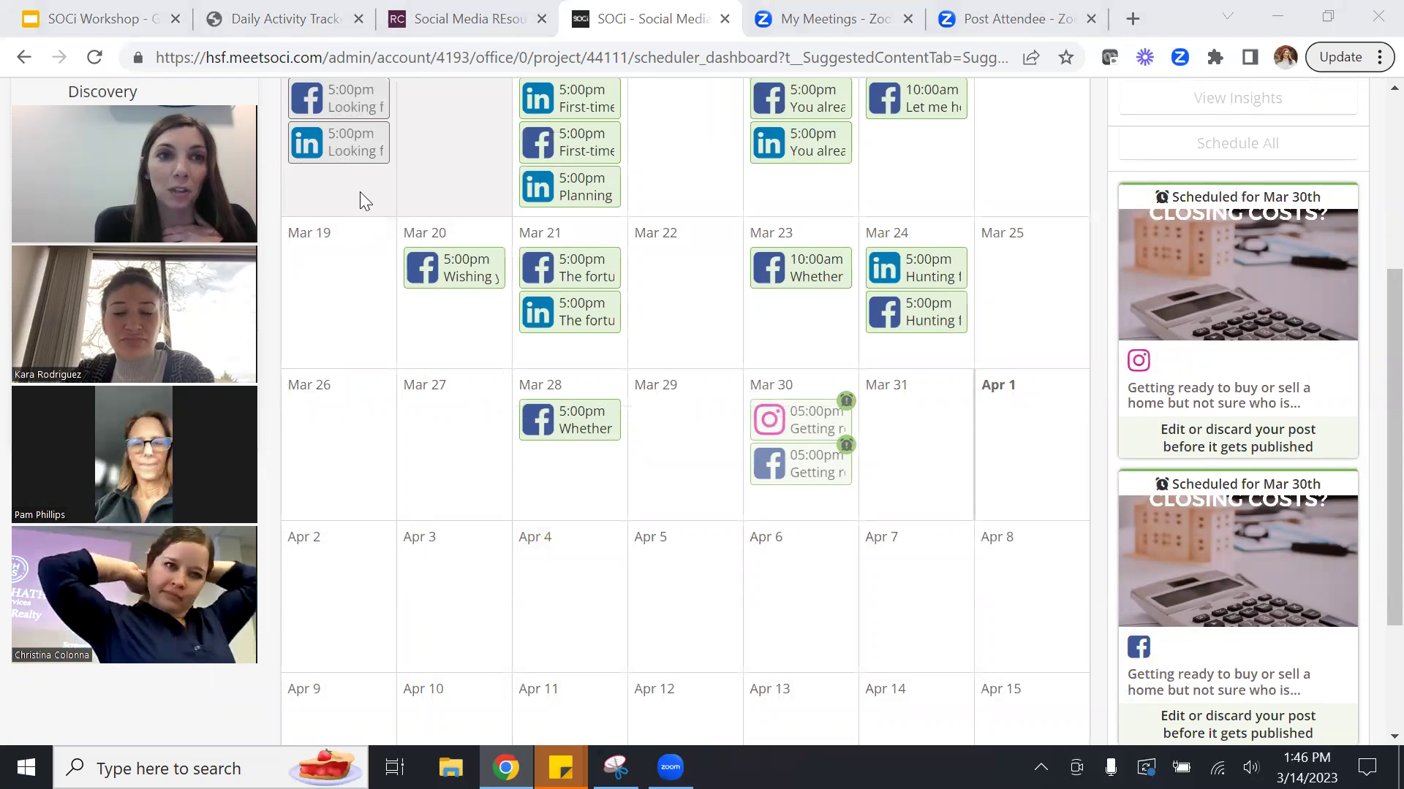
mouse_move(130, 106)
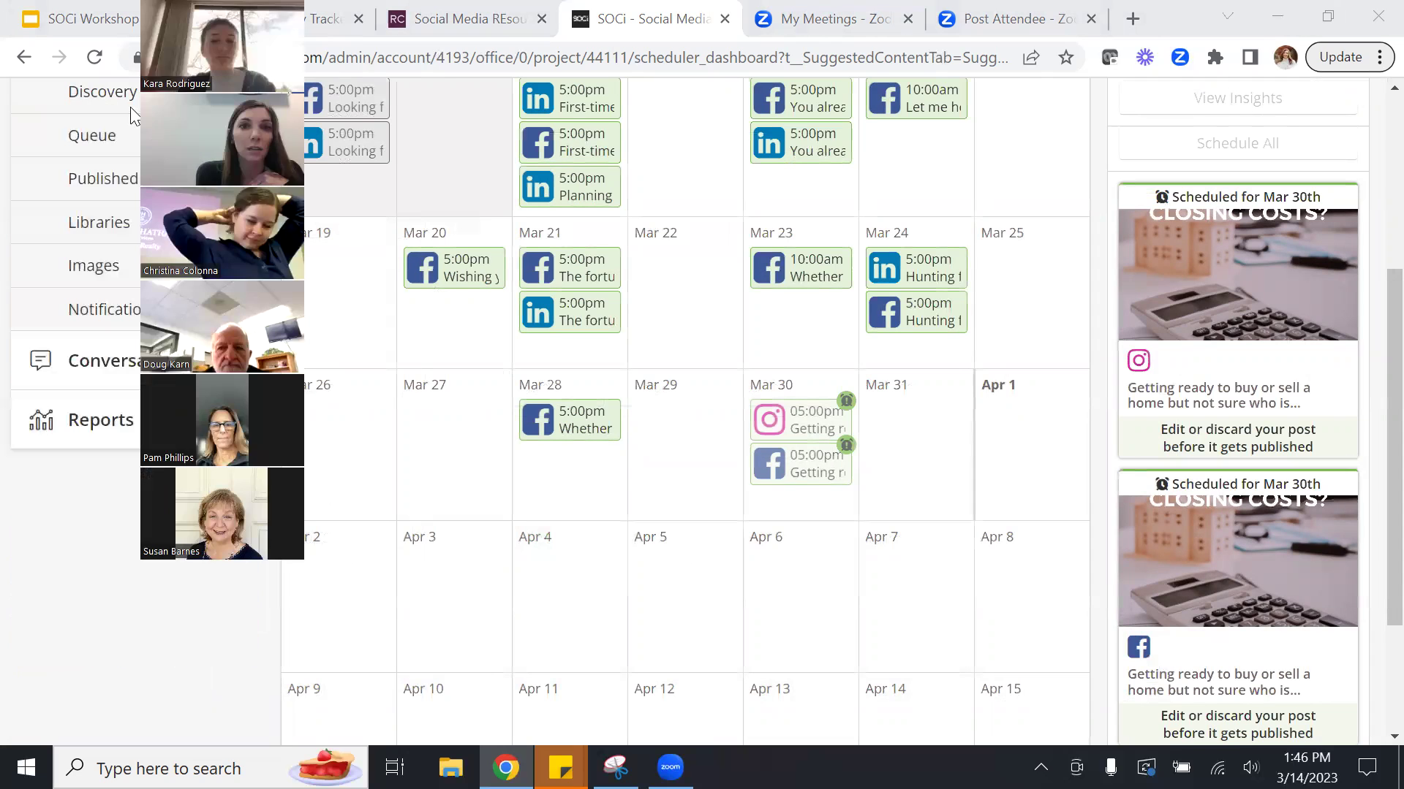